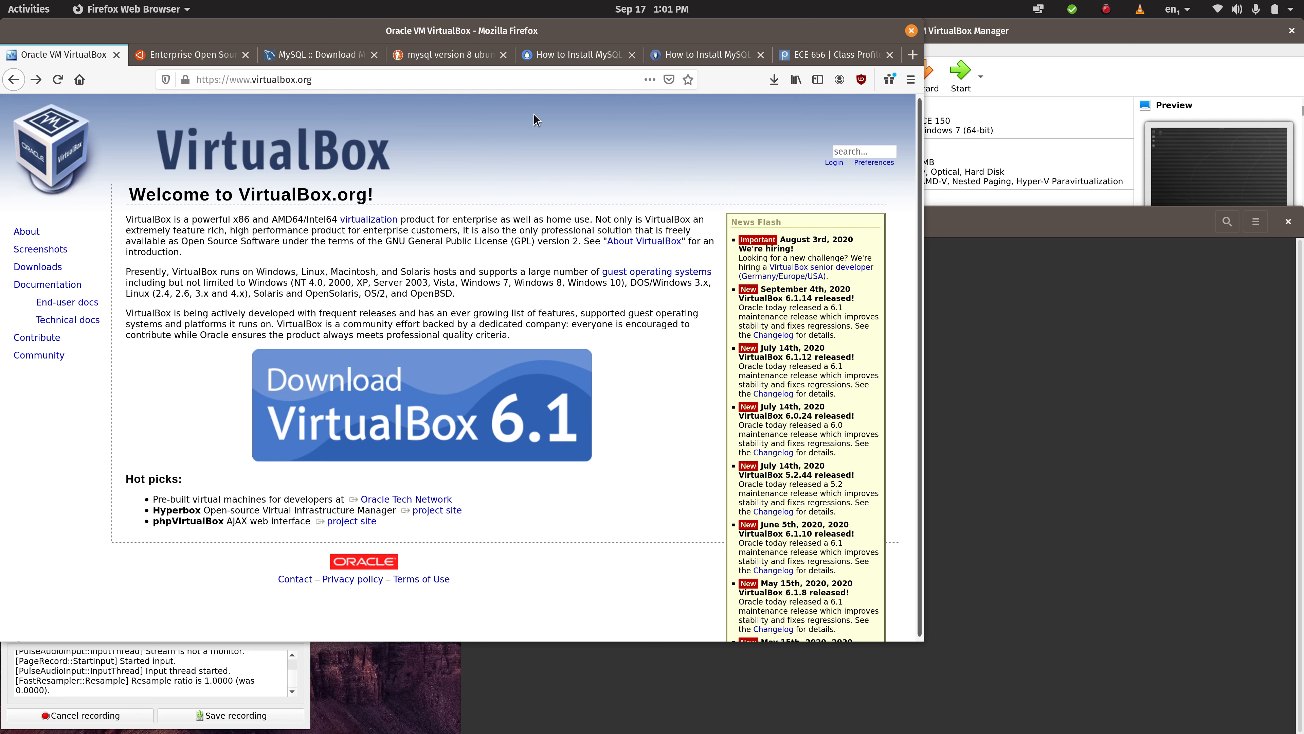
- Open the VirtualBox 6.1 download page
click(471, 404)
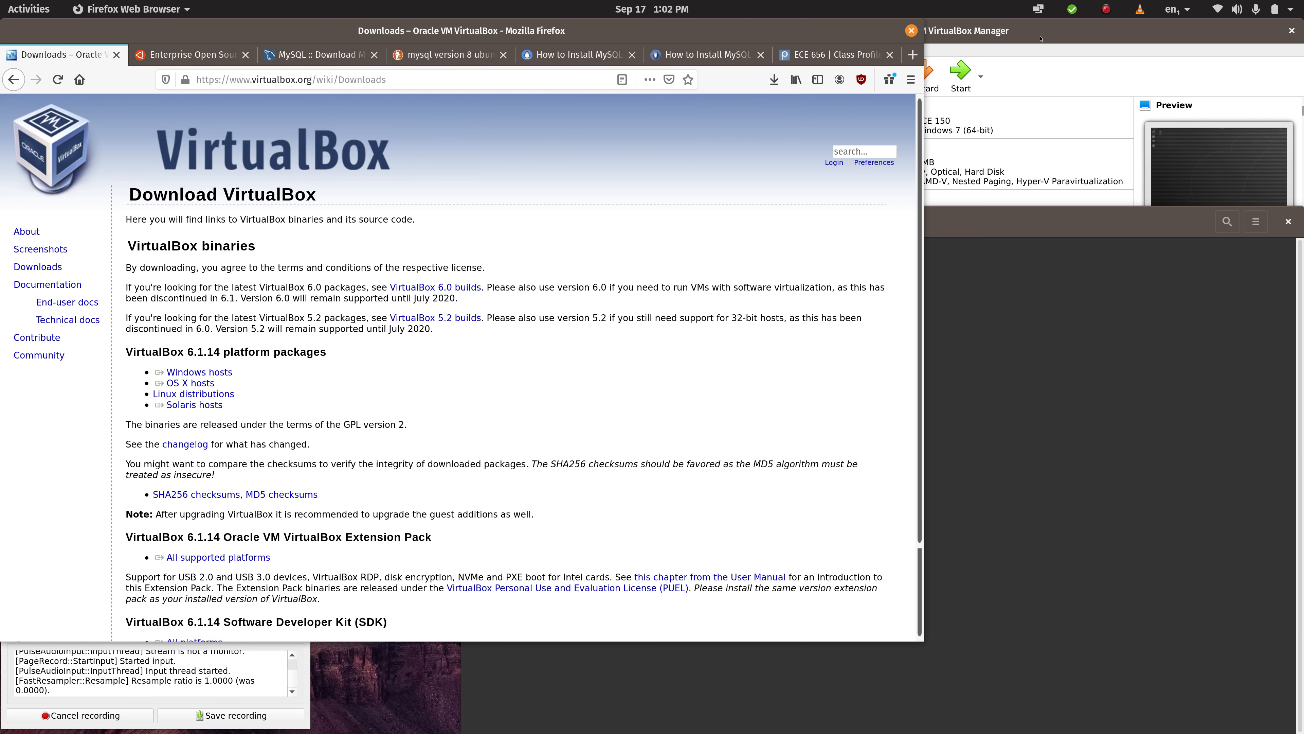
- Switch to Oracle VM VirtualBox Manager and create an additional host-only network in the network tools
click(1041, 39)
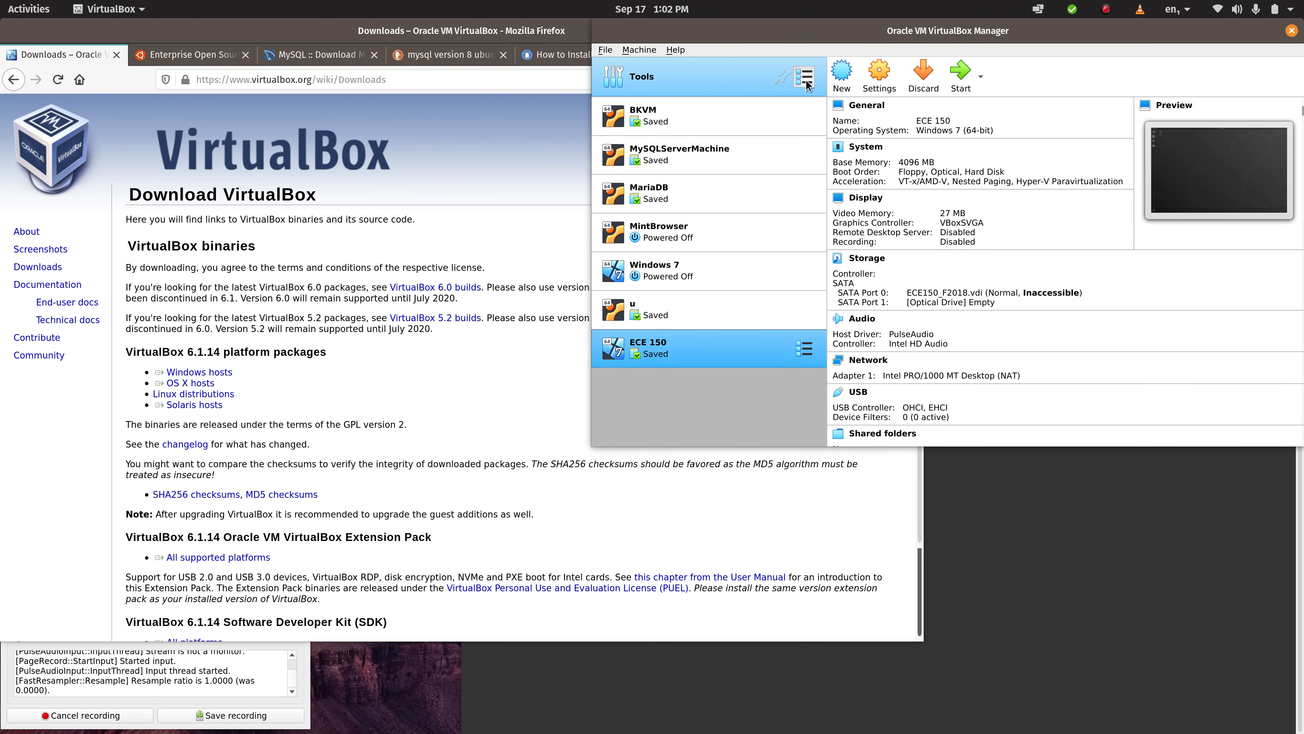
click(806, 78)
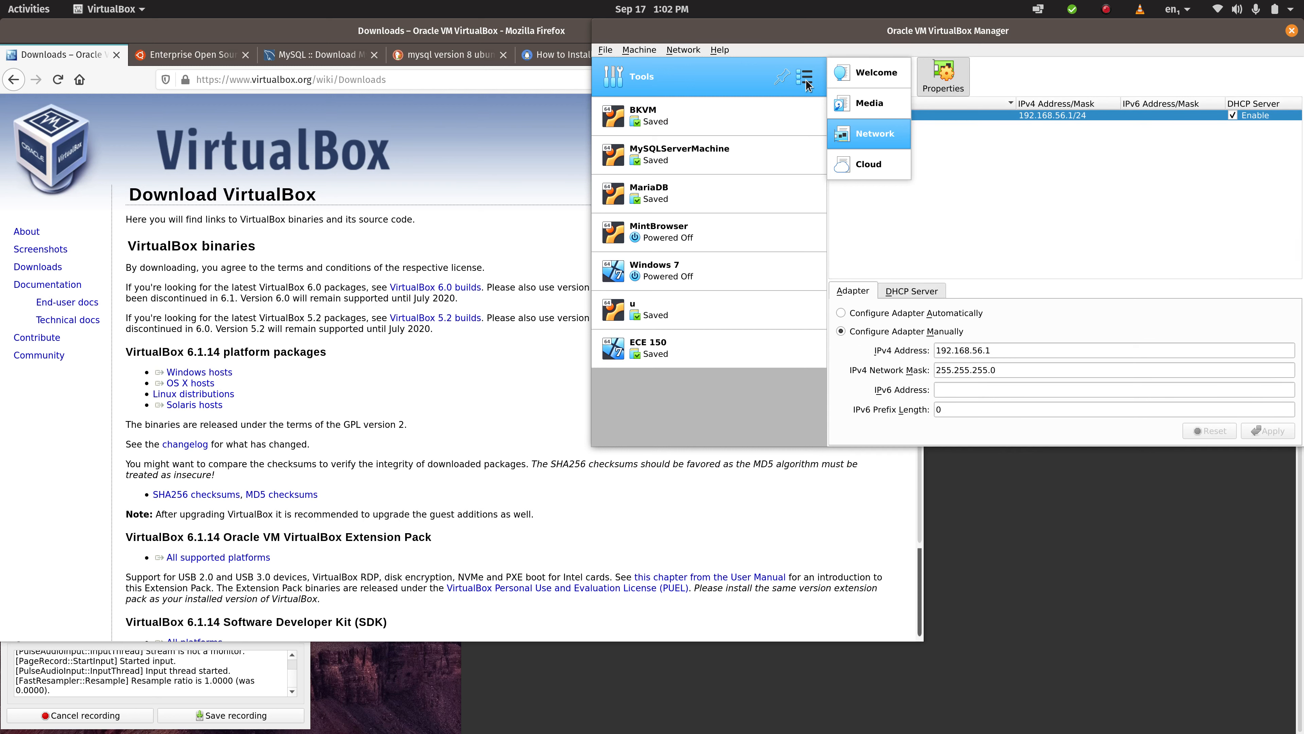
click(881, 139)
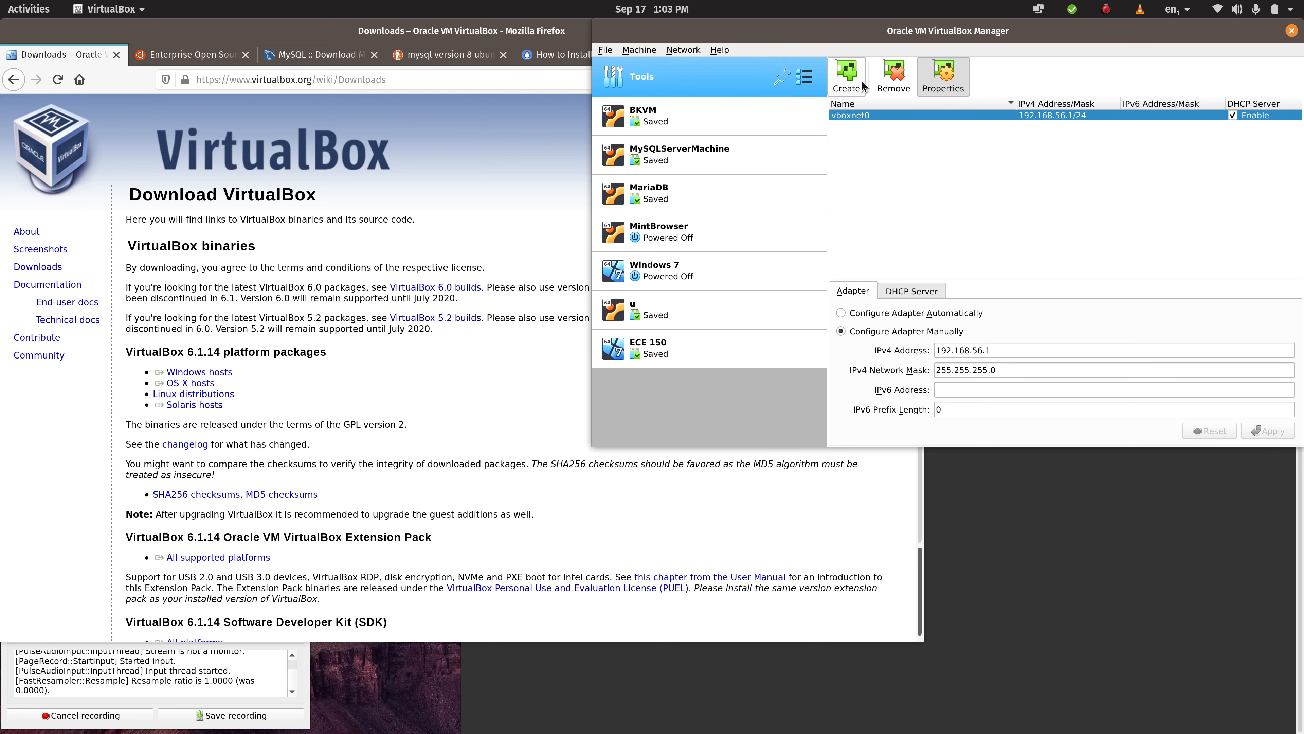
mouse_move(864, 120)
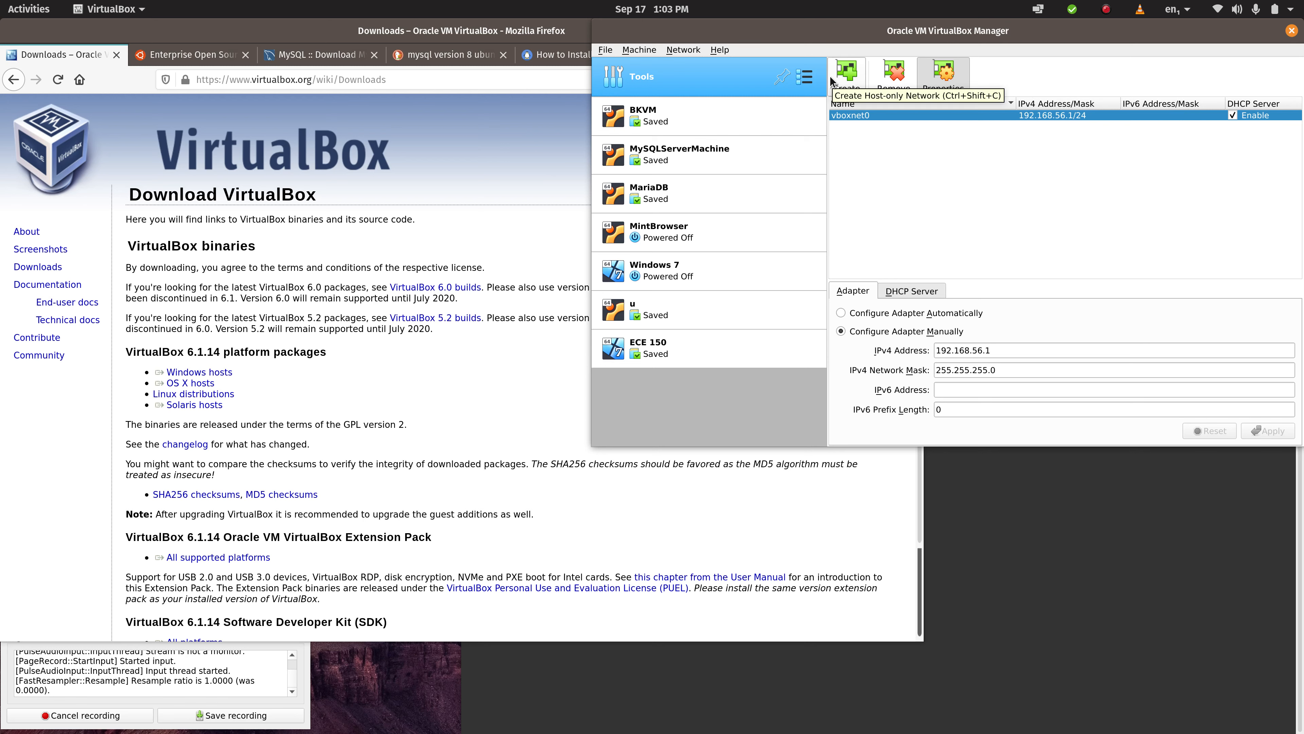
click(852, 82)
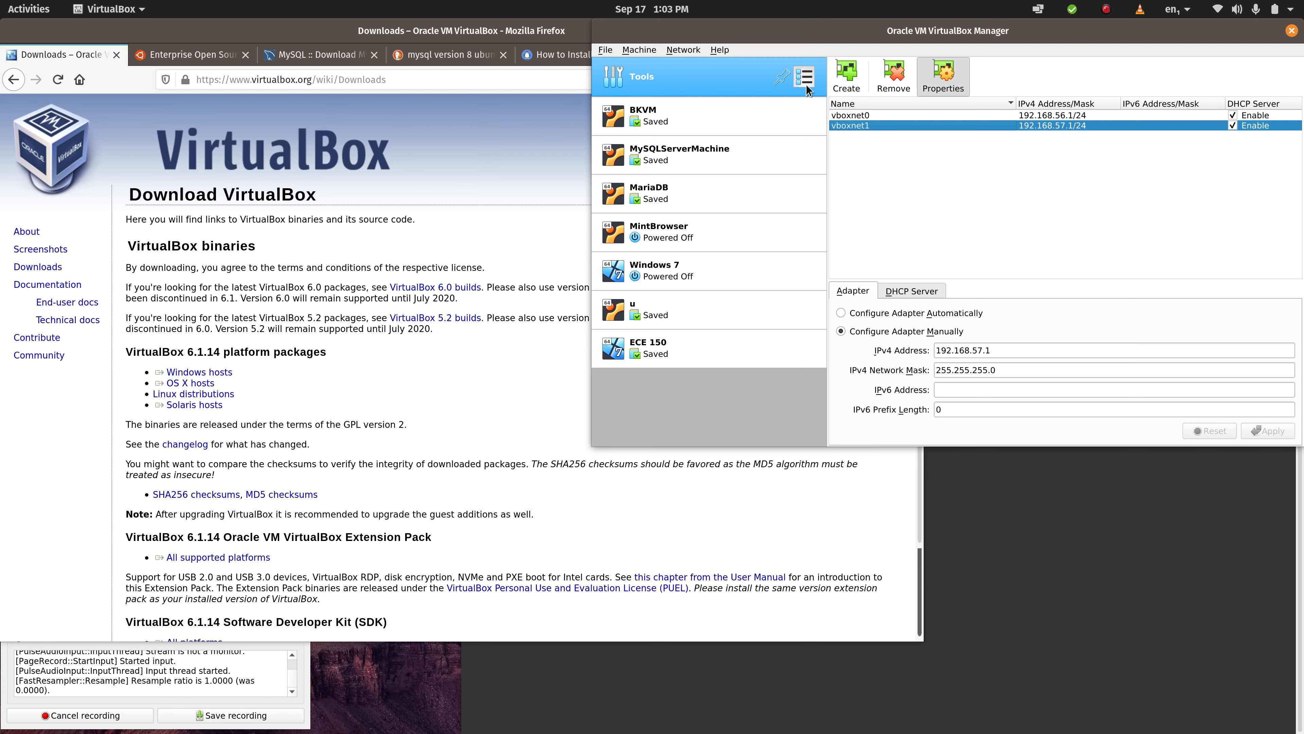
- Start a new virtual machine, view the guided setup briefly, and return to expert mode
click(639, 50)
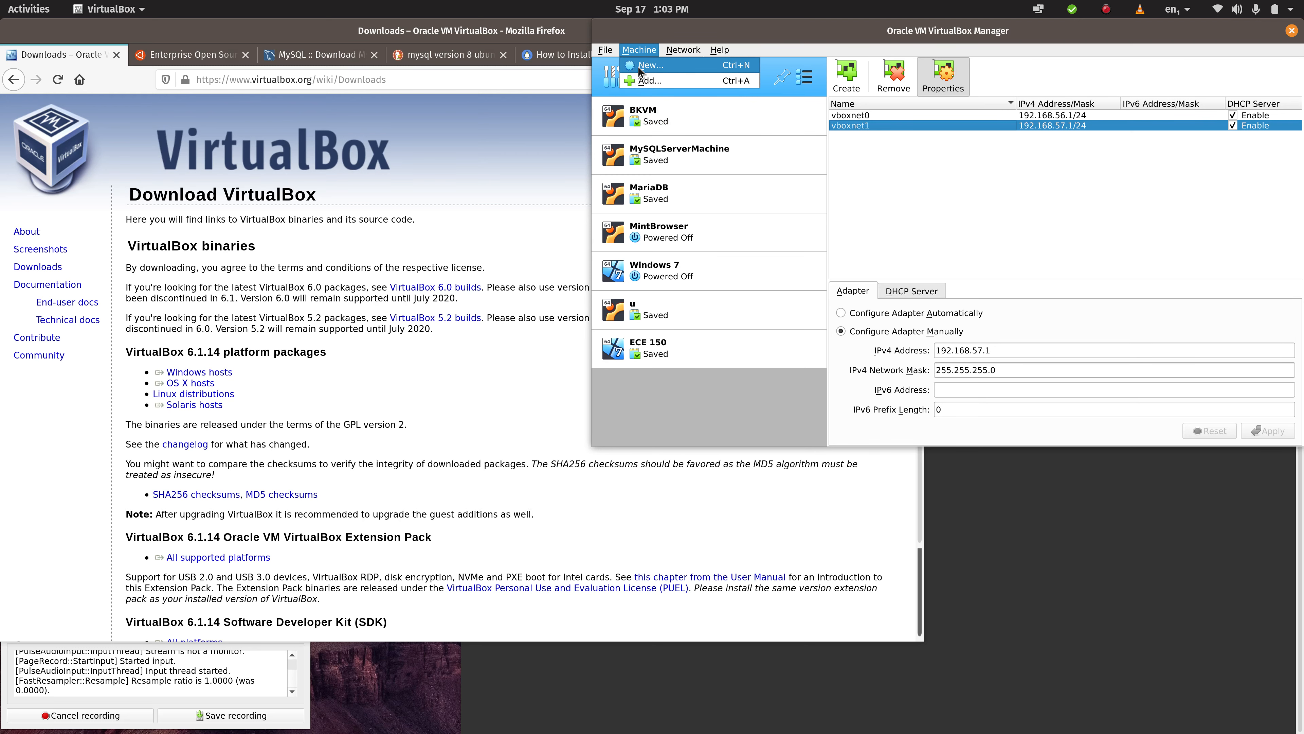
click(650, 65)
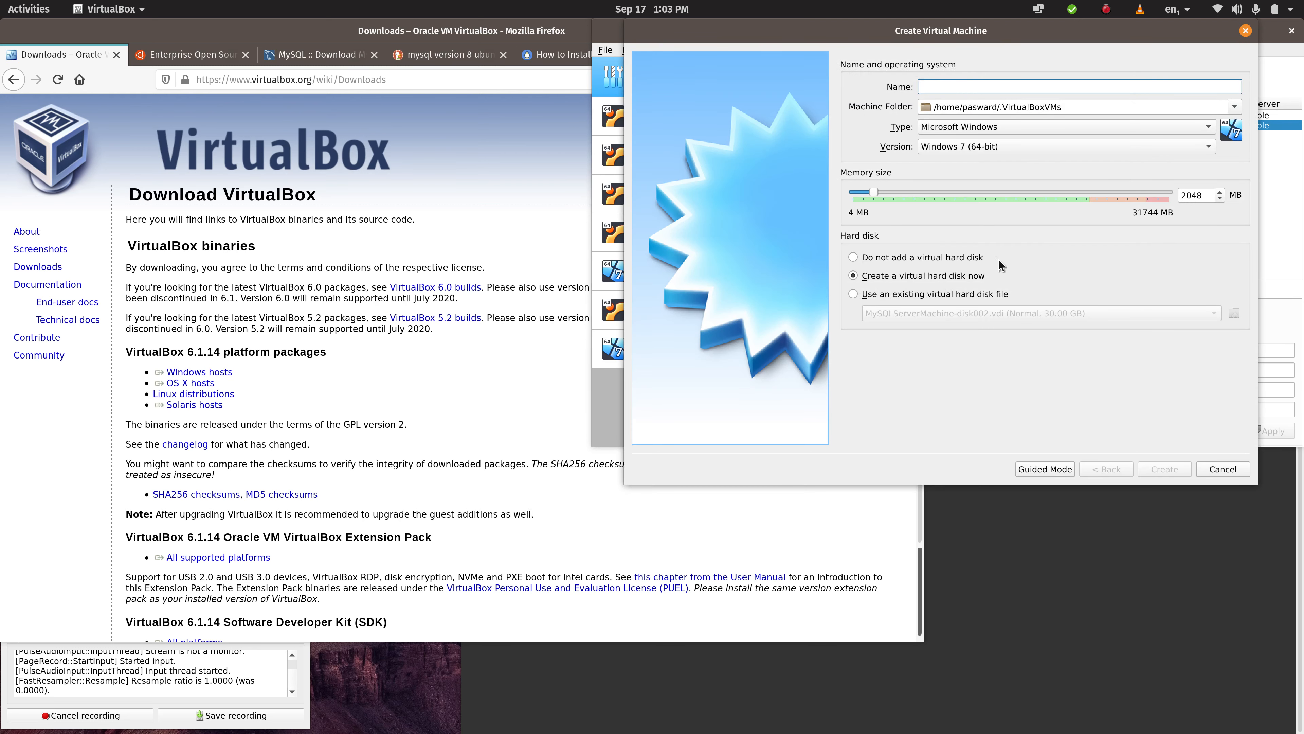
click(1038, 469)
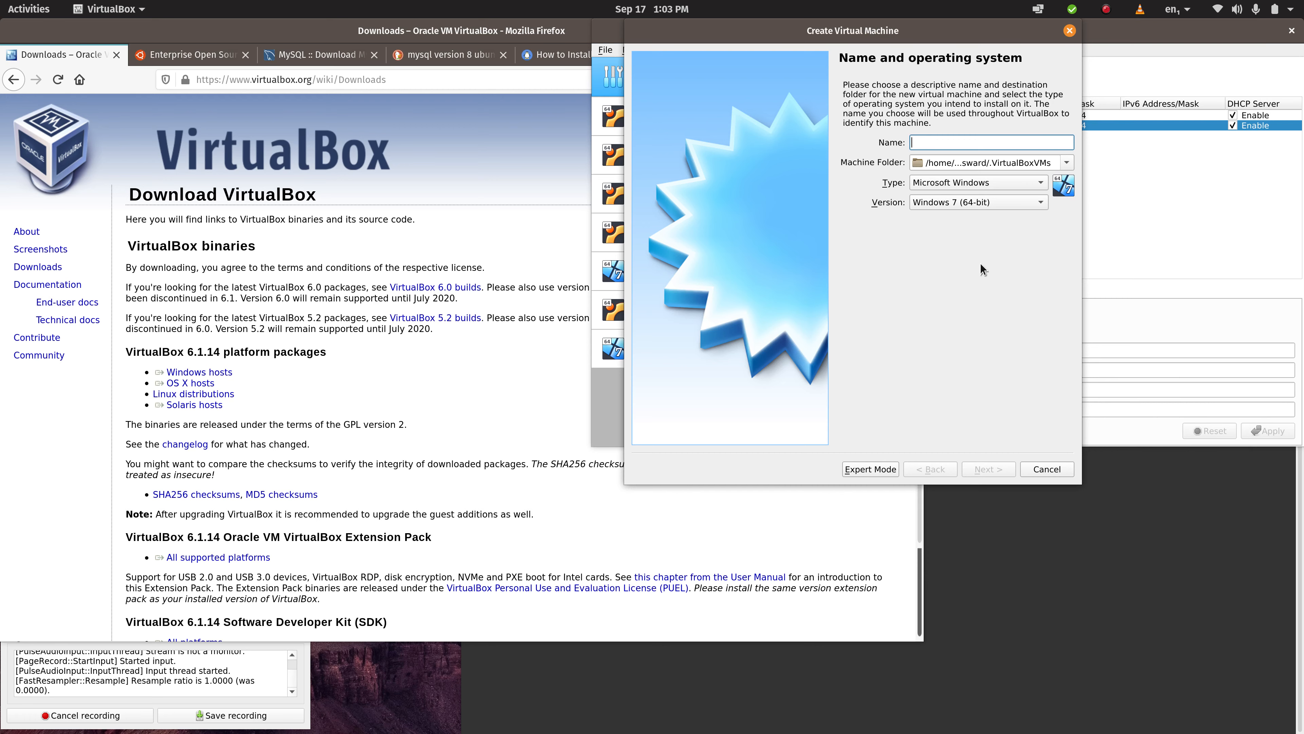
drag(962, 42, 826, 85)
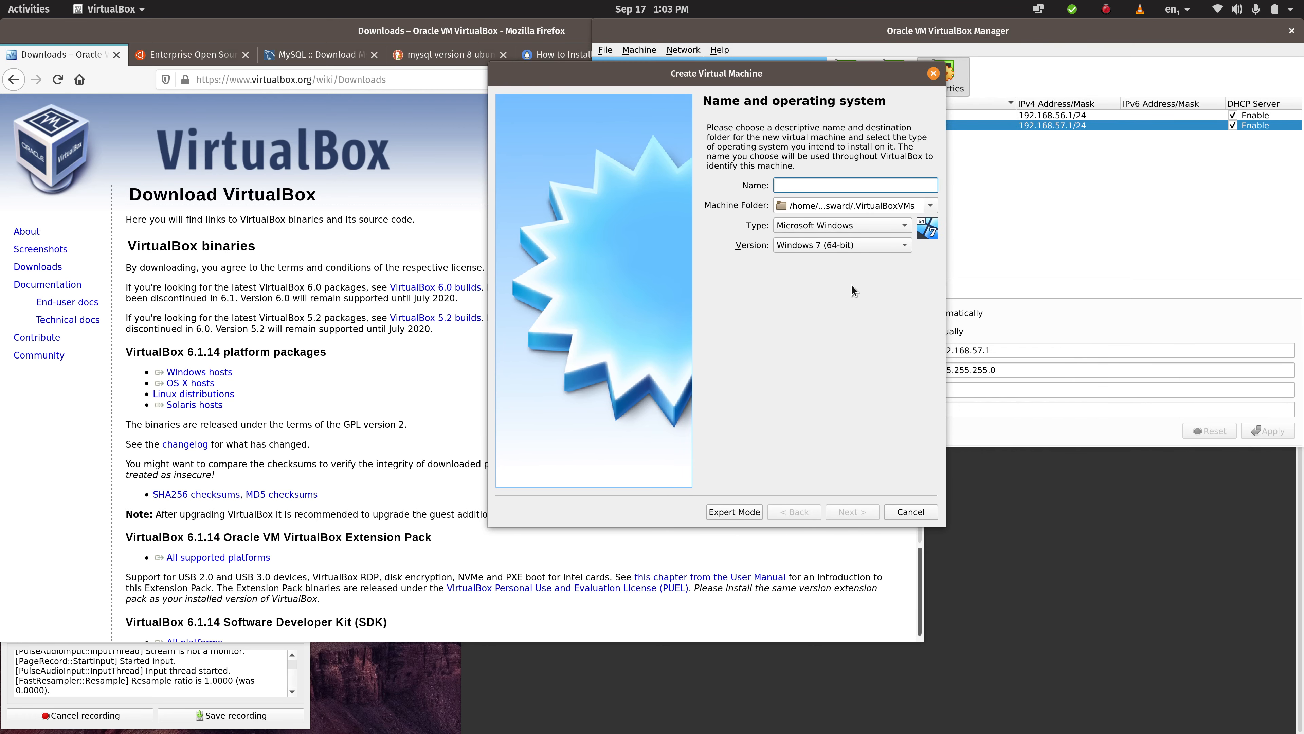
click(734, 514)
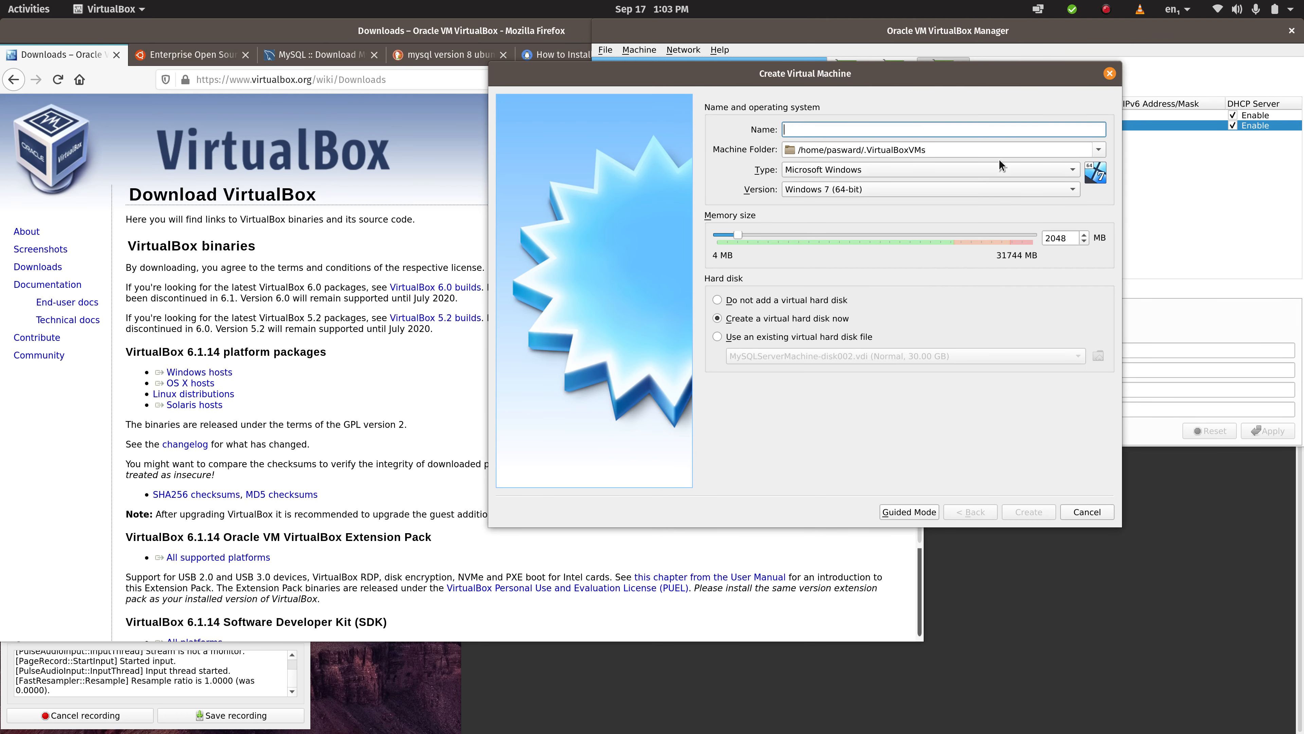
- Switch to the terminal and list the home directory with ls to examine its folders
click(977, 153)
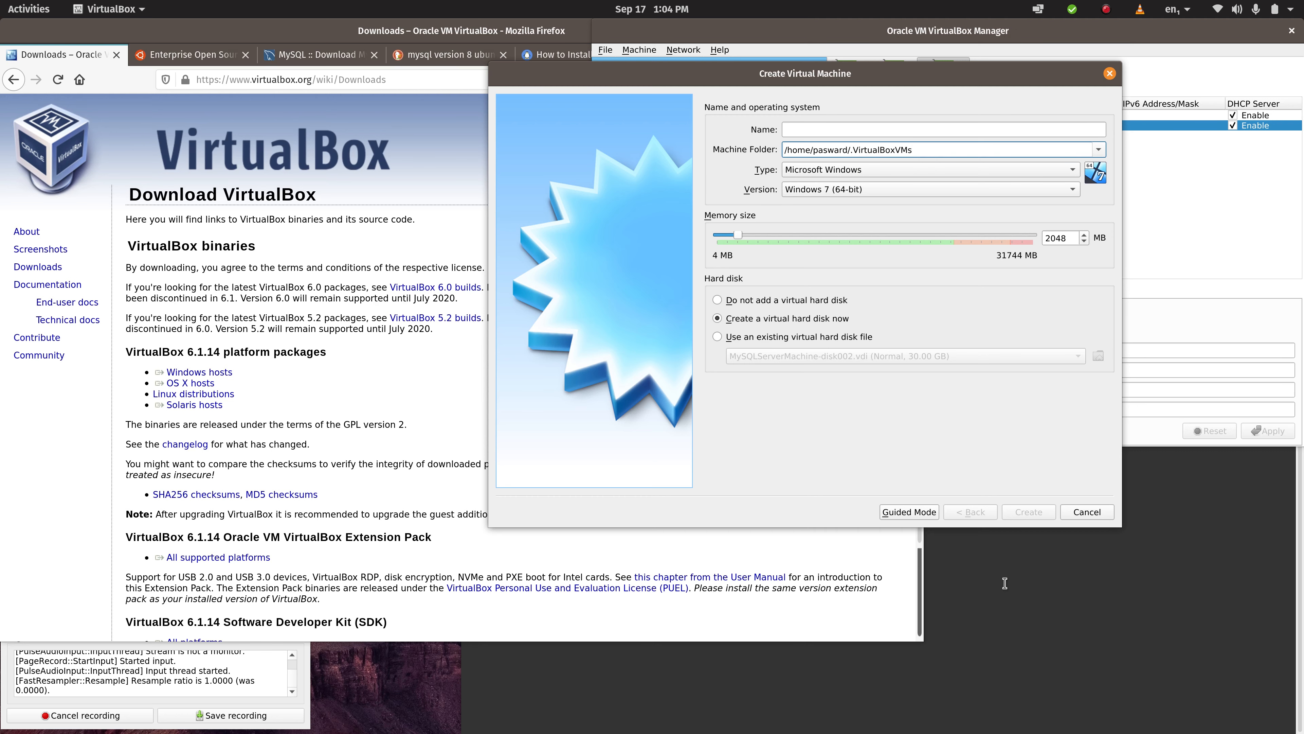
key(ctrl+alt+t)
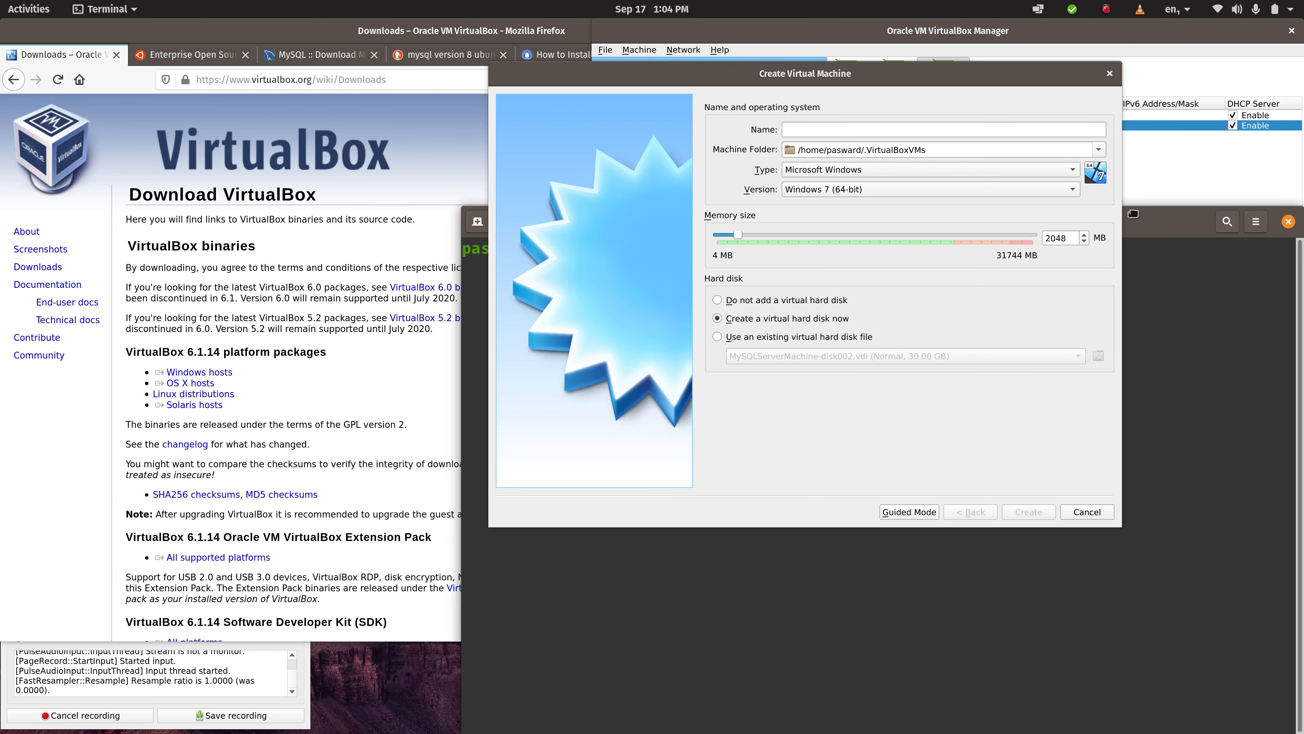
drag(1166, 222, 740, 210)
text(ls)
key(Return)
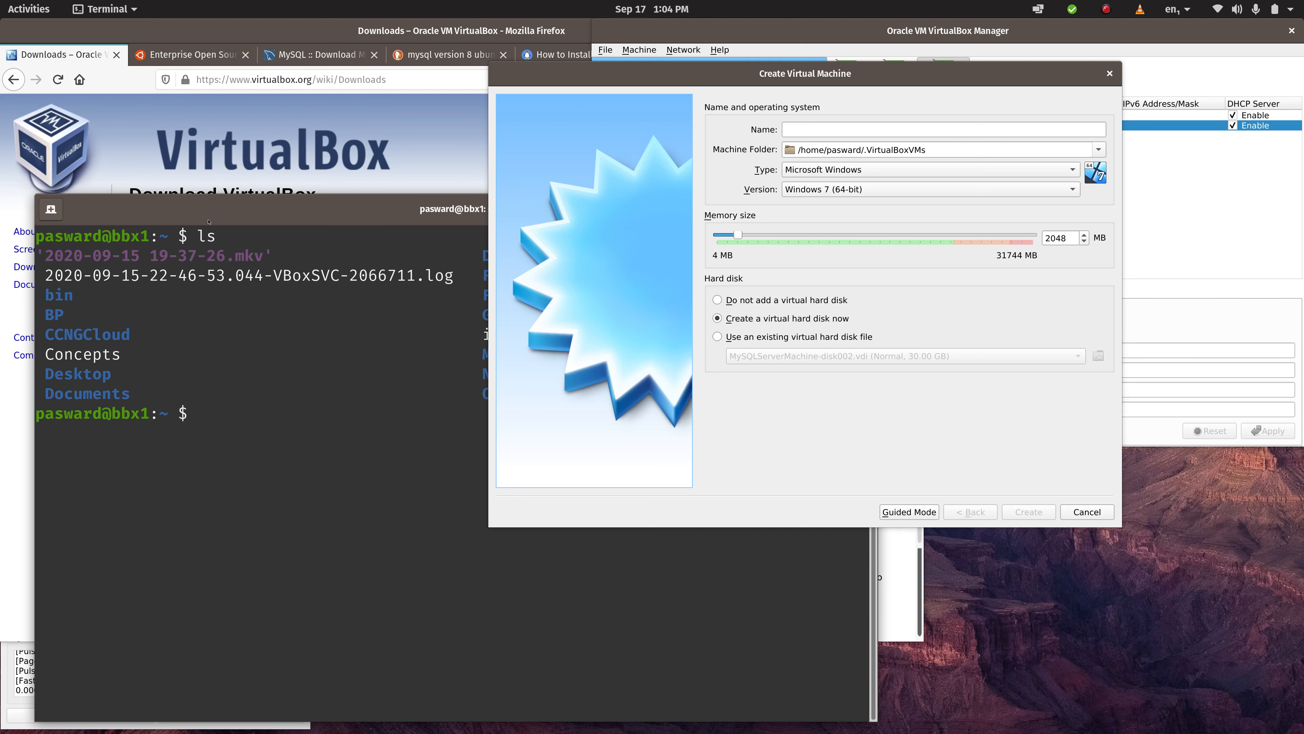
drag(375, 210, 2, 197)
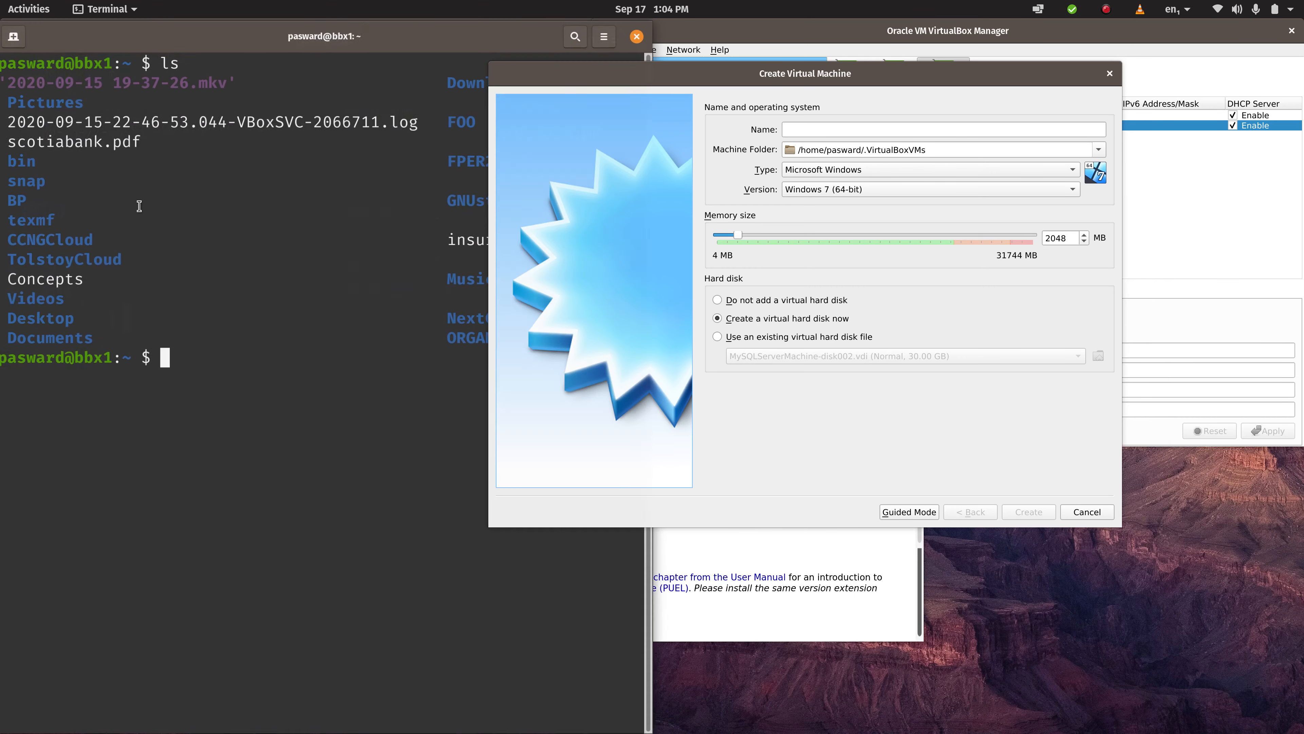
drag(367, 36, 207, 30)
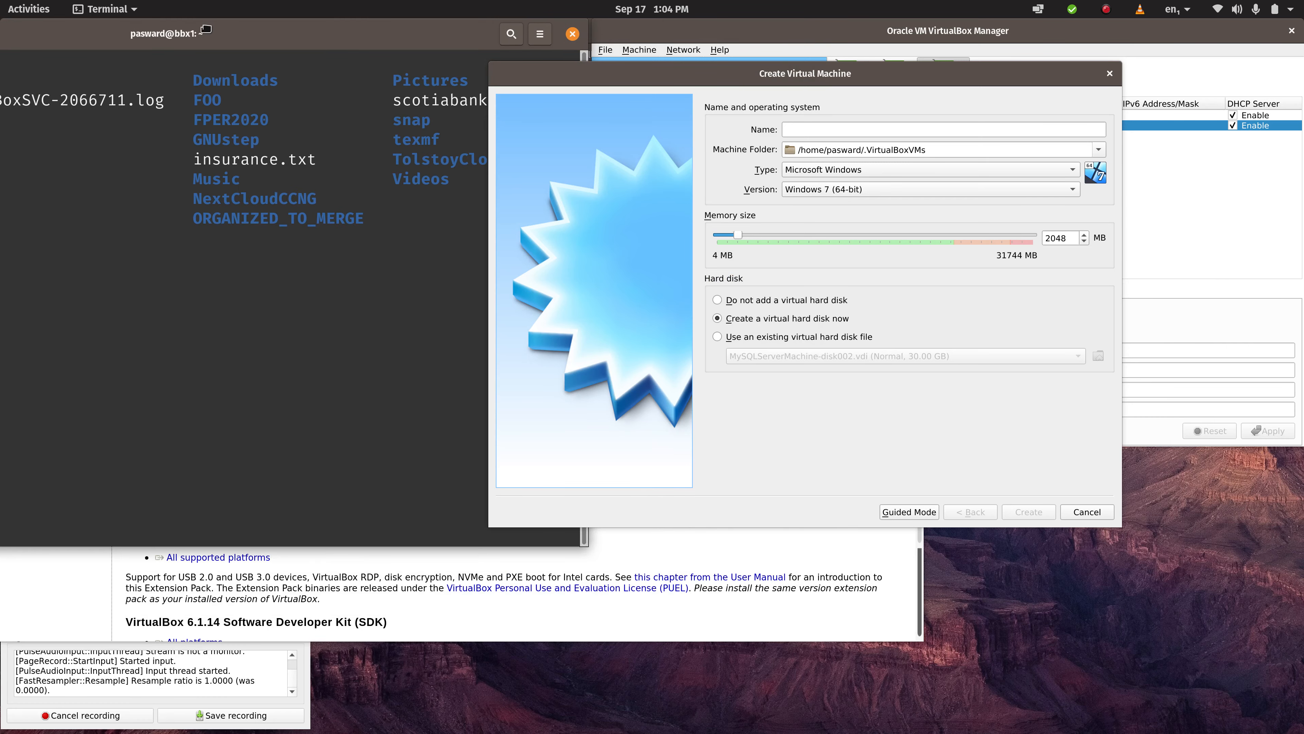
double_click(419, 182)
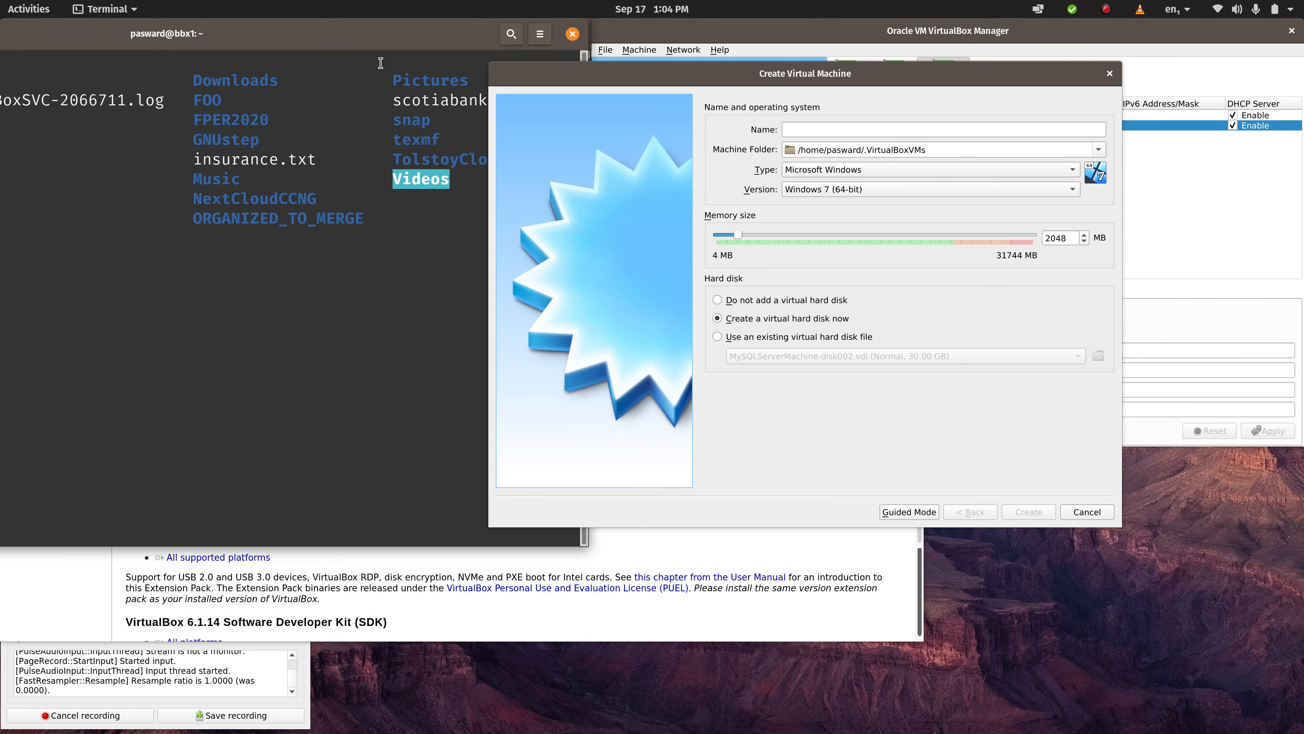
drag(367, 43, 1075, 226)
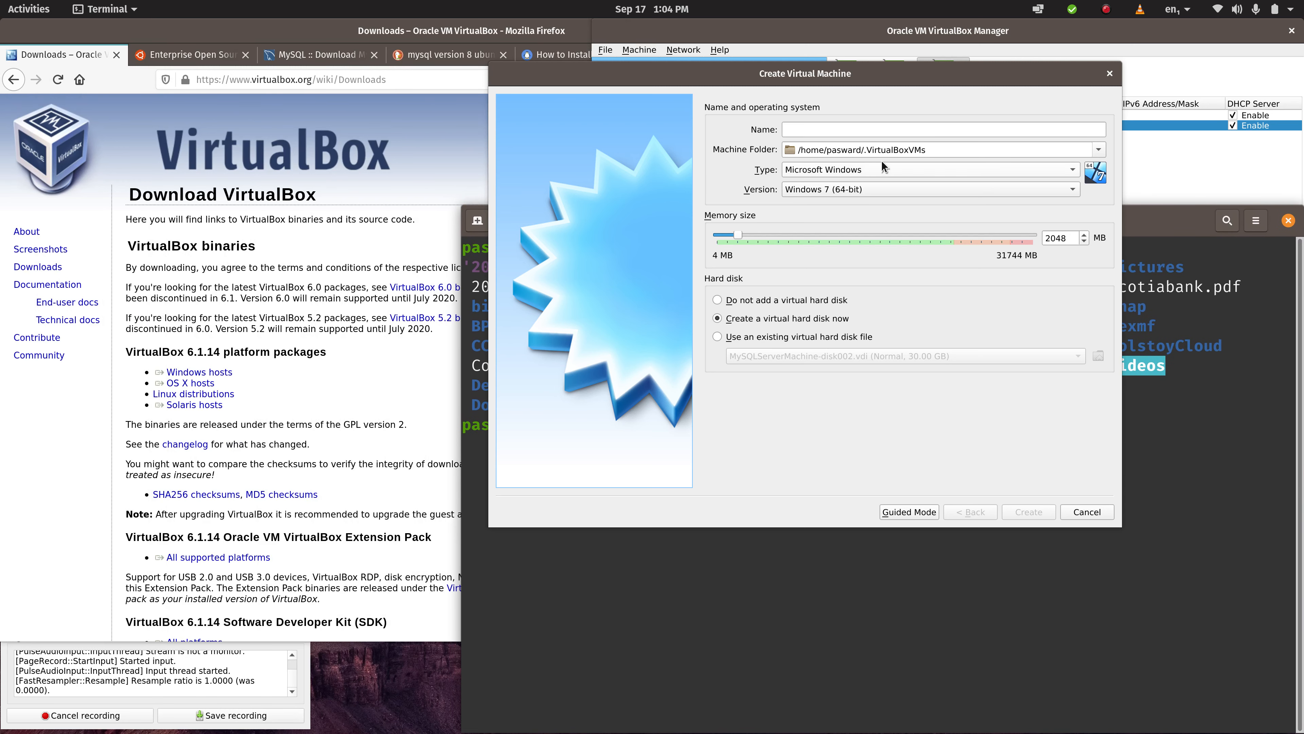
- Set the new machine's operating system type to Linux and its version to Ubuntu (64-bit)
click(885, 172)
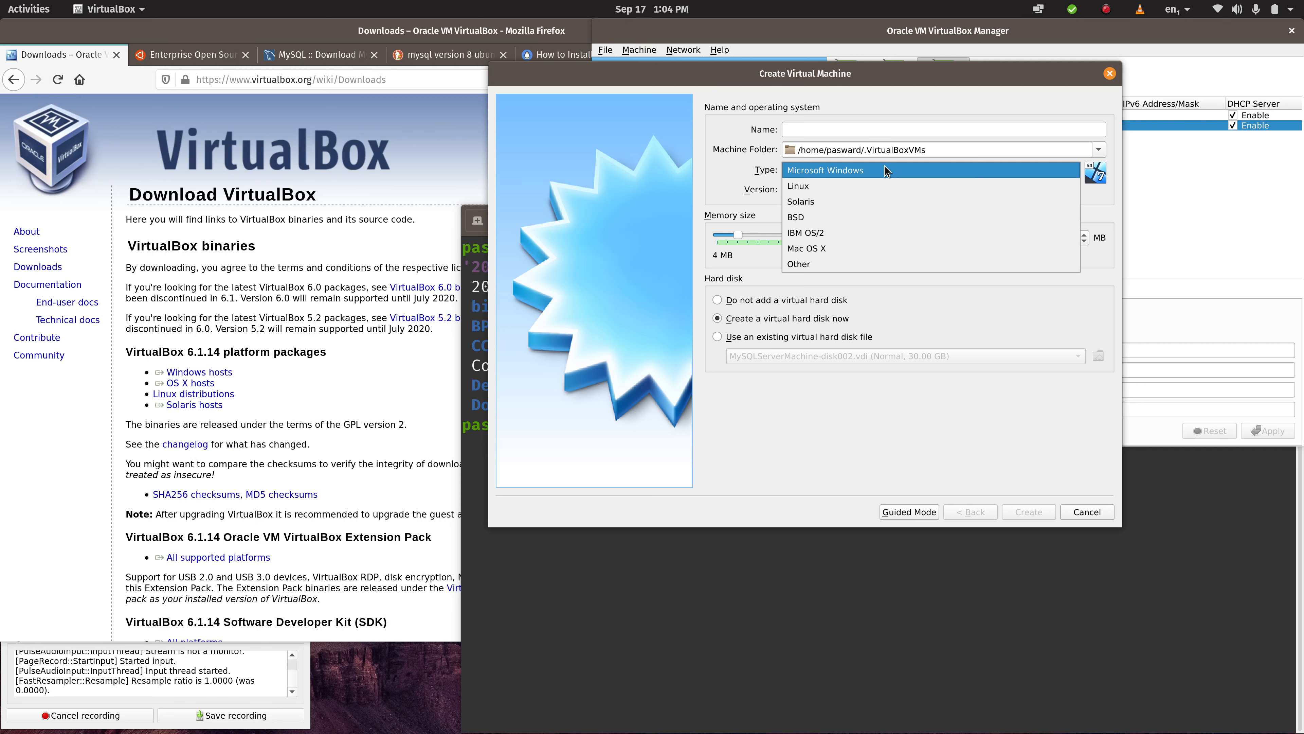
click(853, 186)
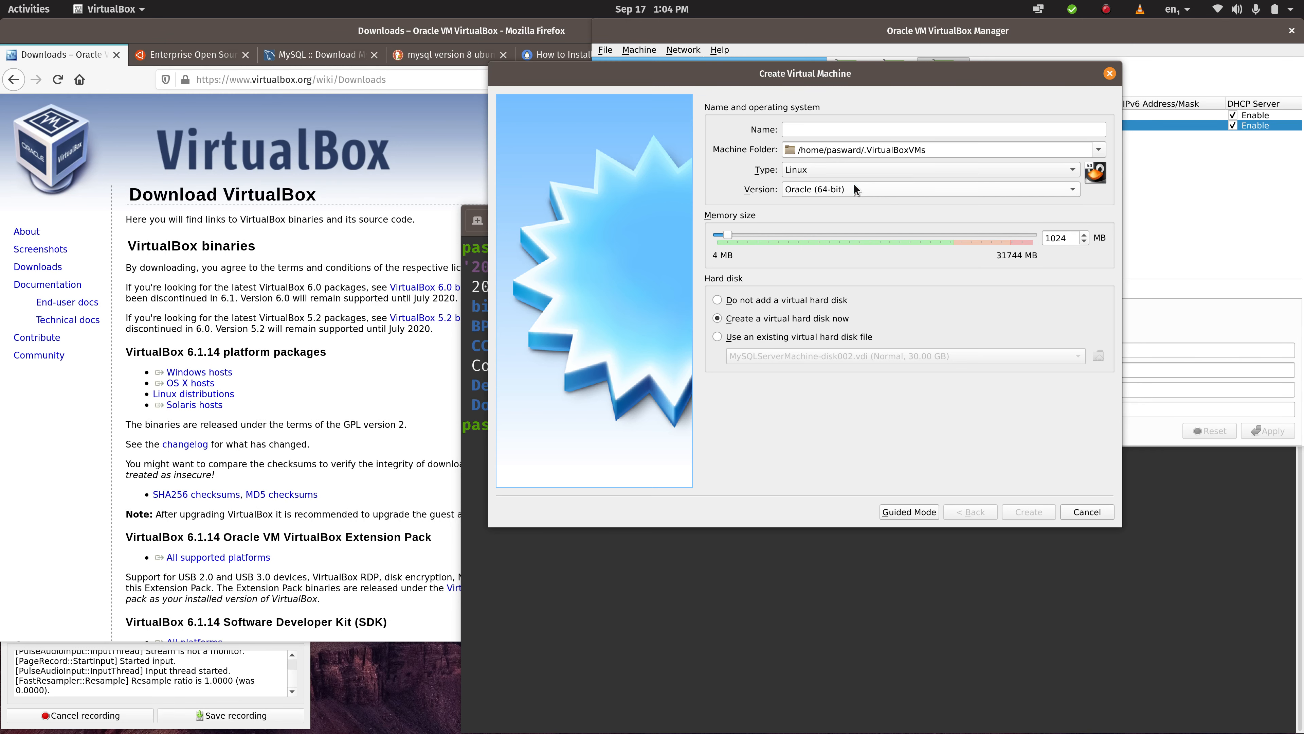
click(861, 189)
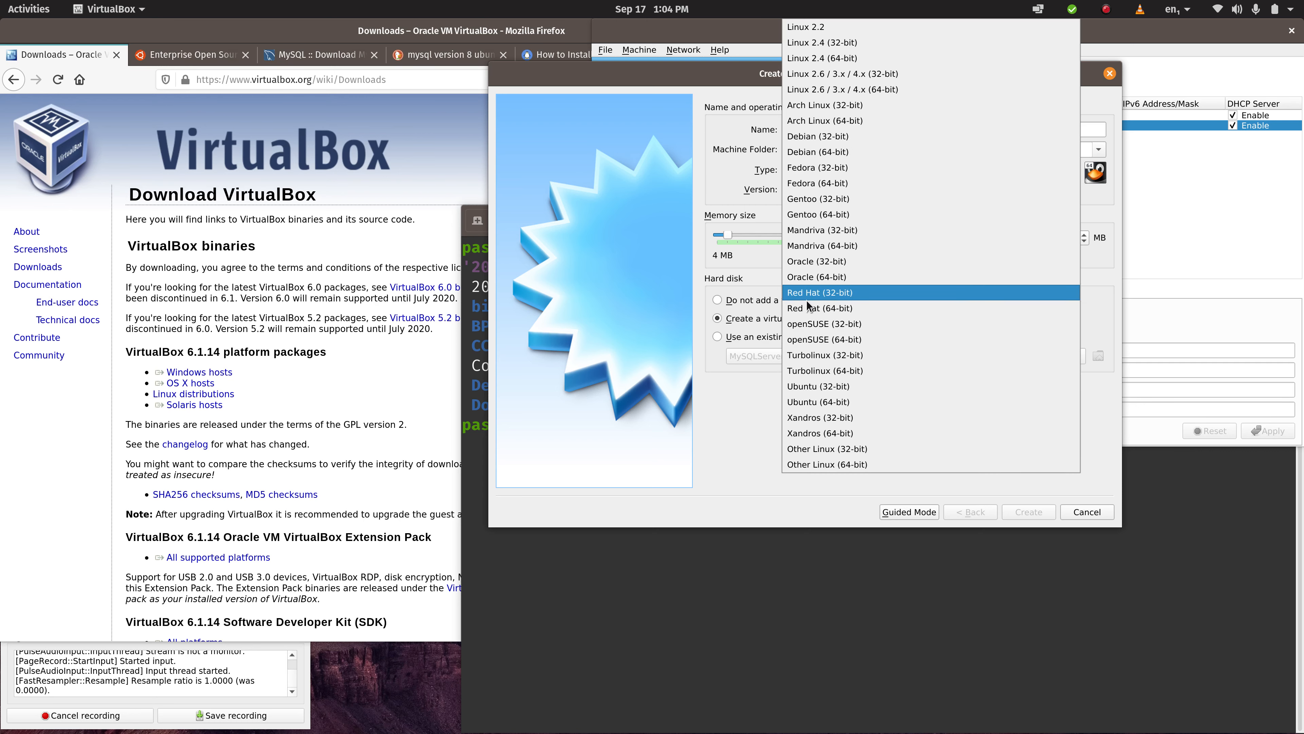
click(806, 403)
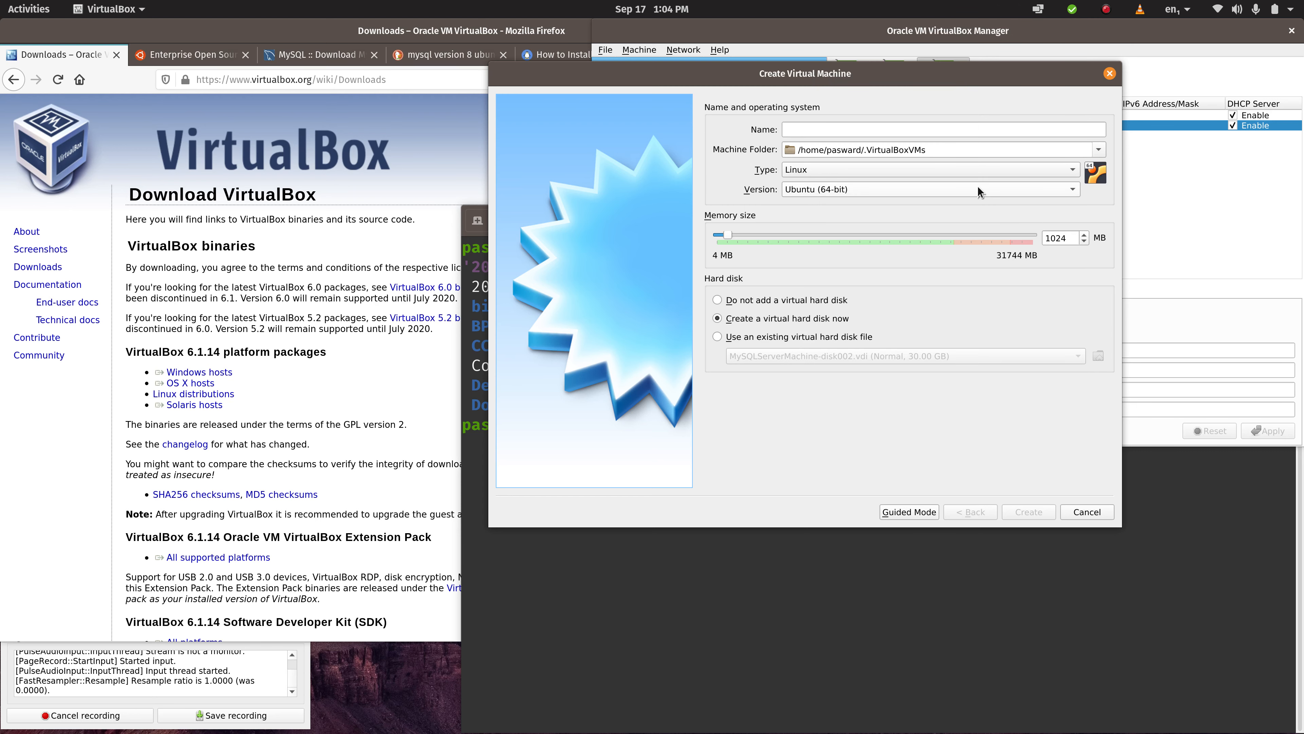
click(985, 190)
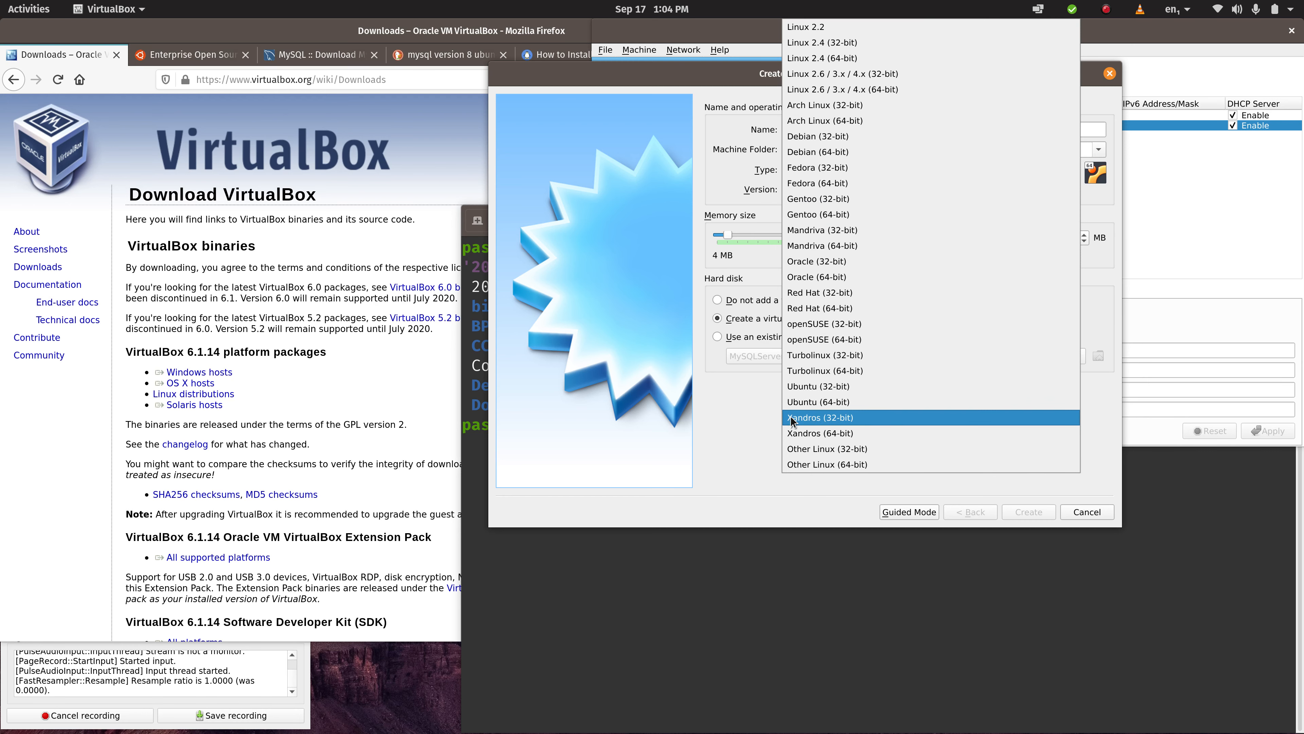
click(823, 401)
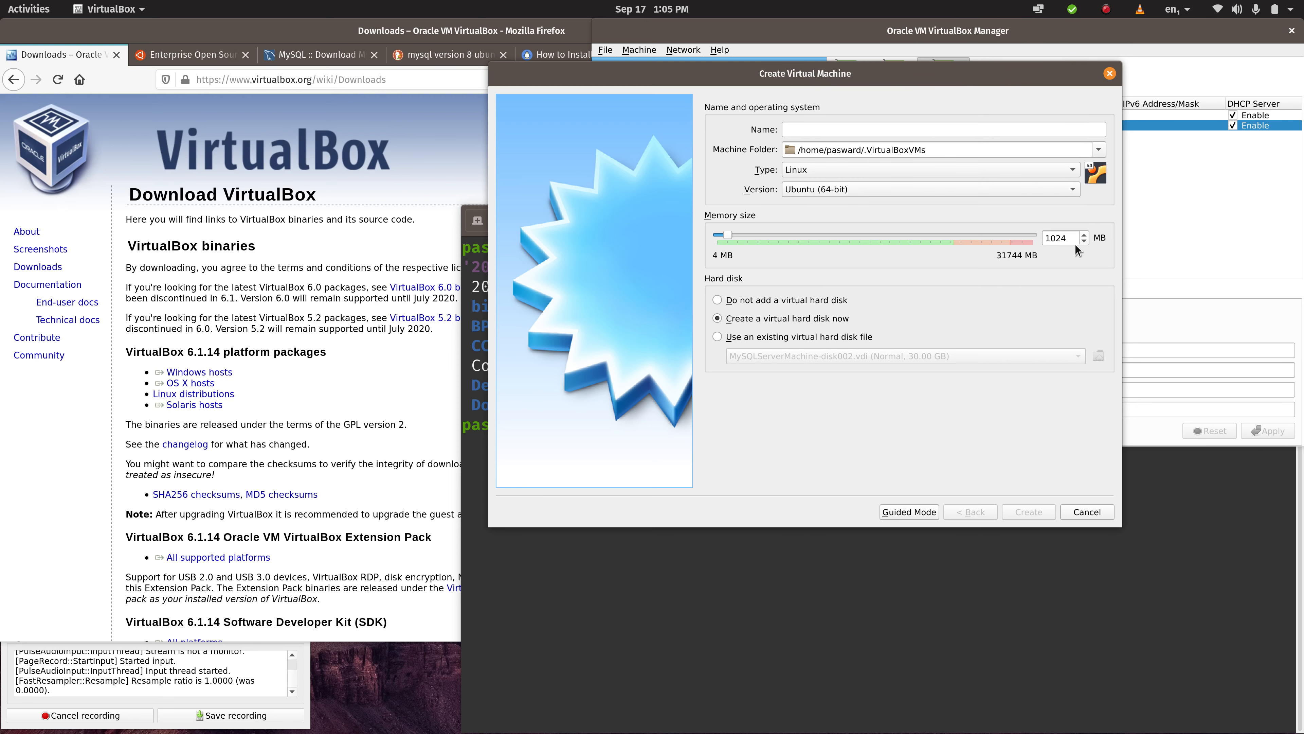
click(1072, 190)
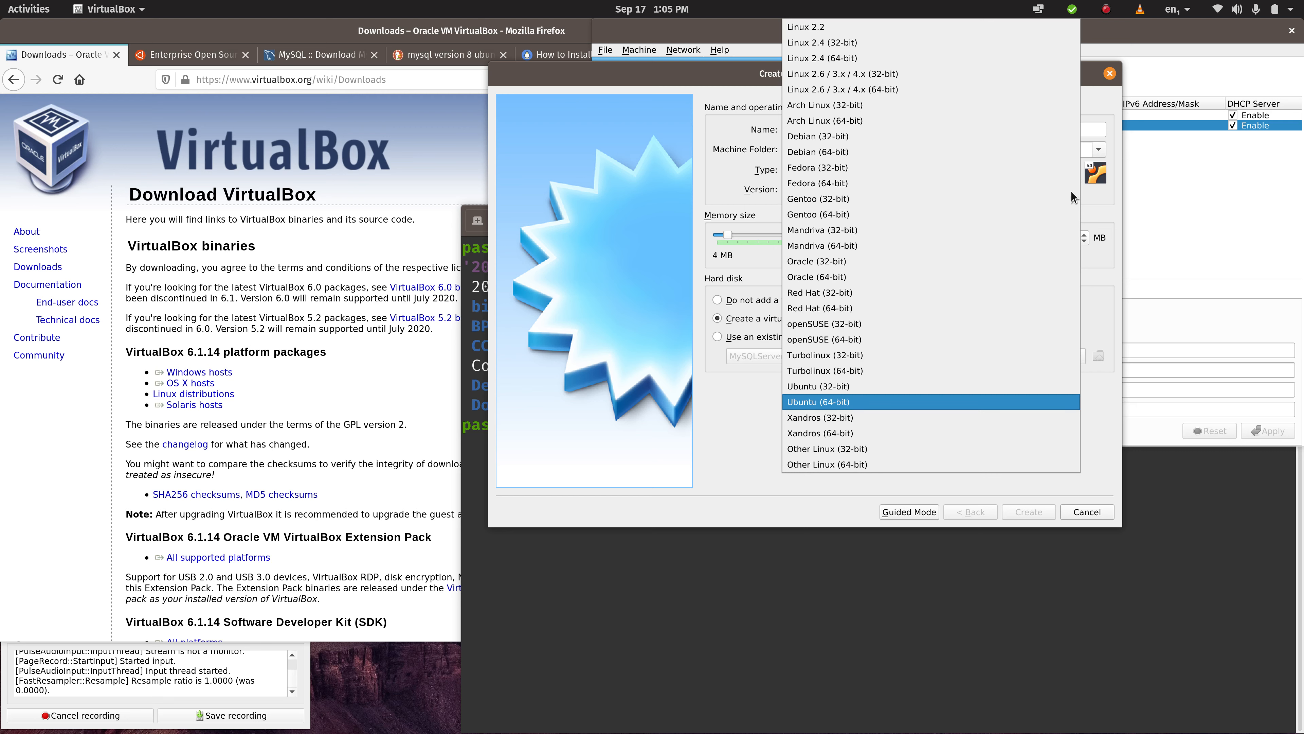
click(759, 80)
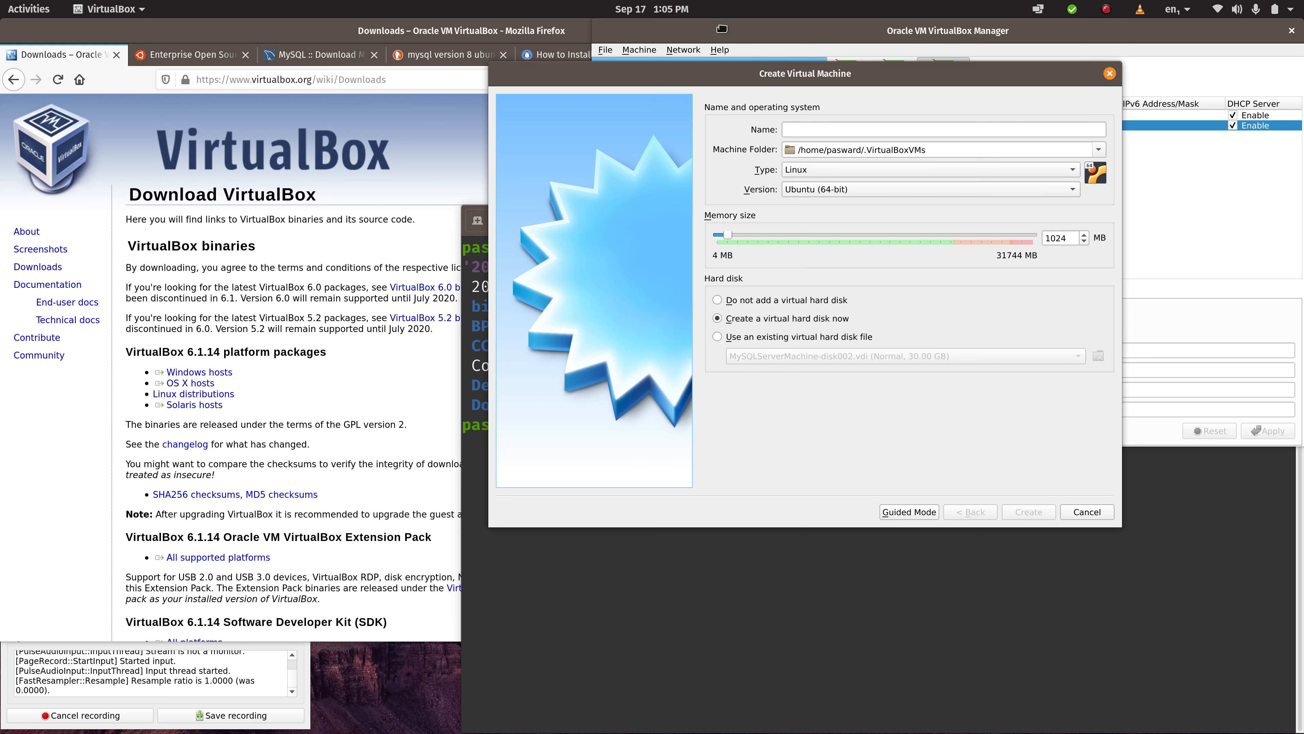
- Examine the list of existing virtual machines in the manager behind the creation dialog
drag(745, 74, 700, 476)
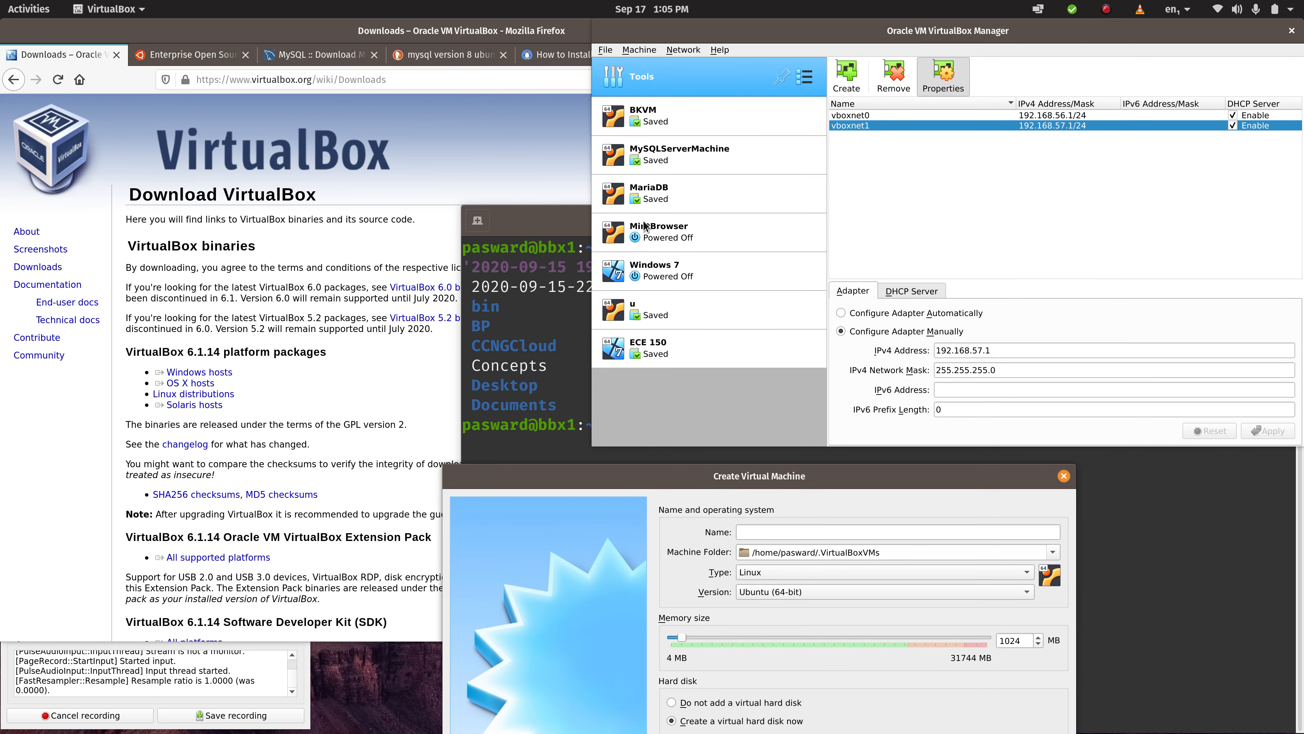
click(650, 237)
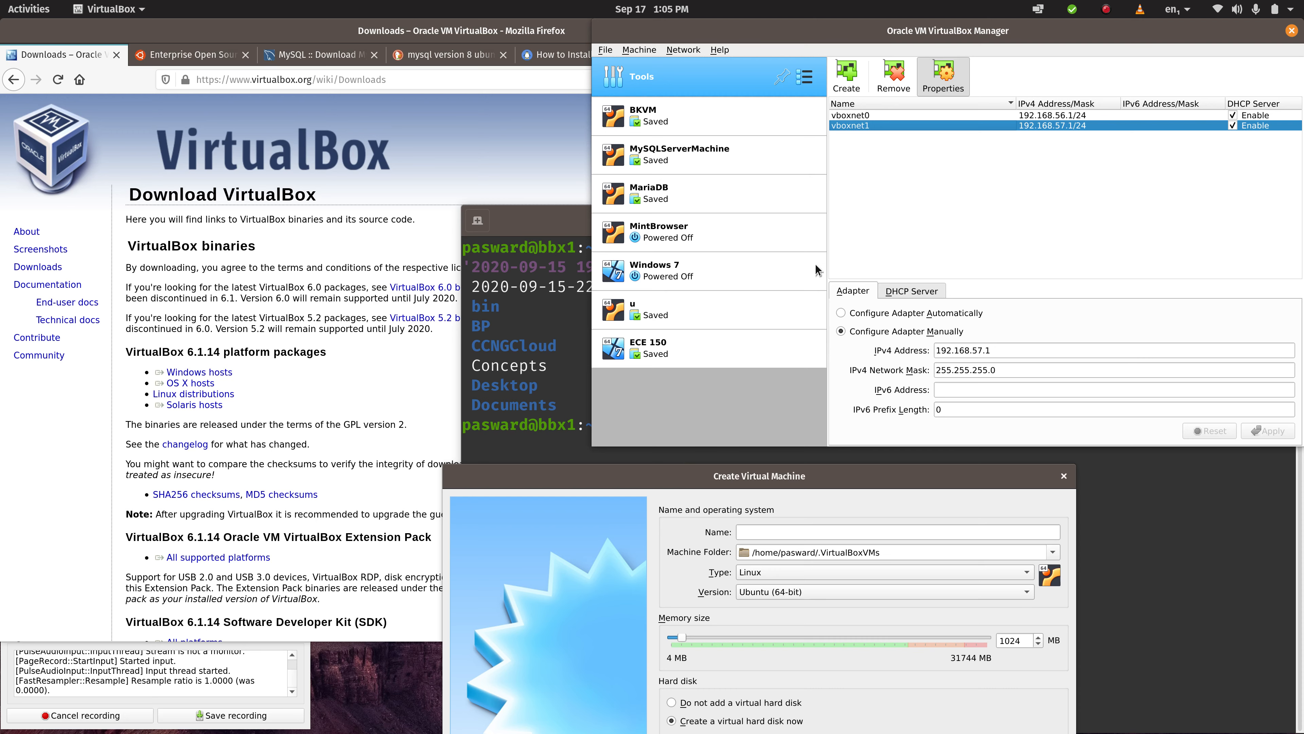
drag(698, 476, 791, 121)
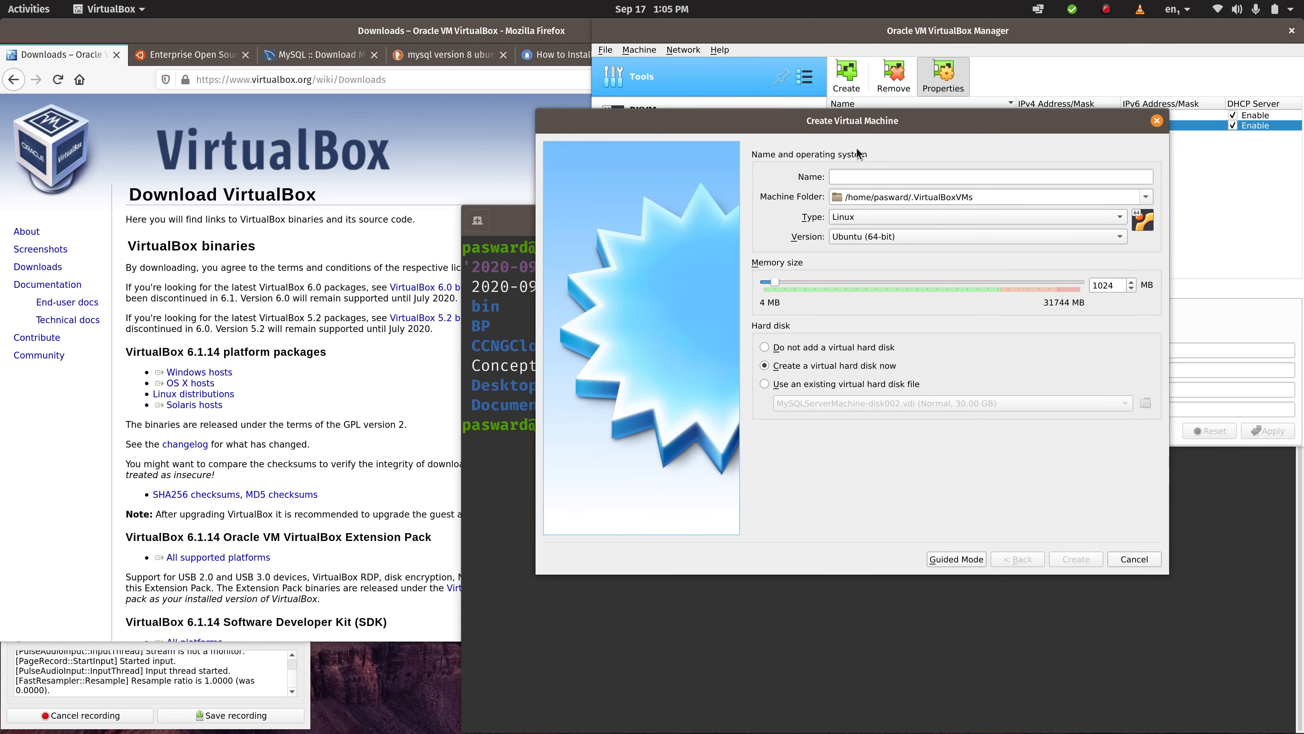
- Set the memory size to 2048 MB and choose to create a virtual hard disk now
double_click(1109, 285)
text(2048)
click(860, 366)
- Name the virtual machine ECE656-MySQL and proceed to creating its virtual hard disk
click(858, 178)
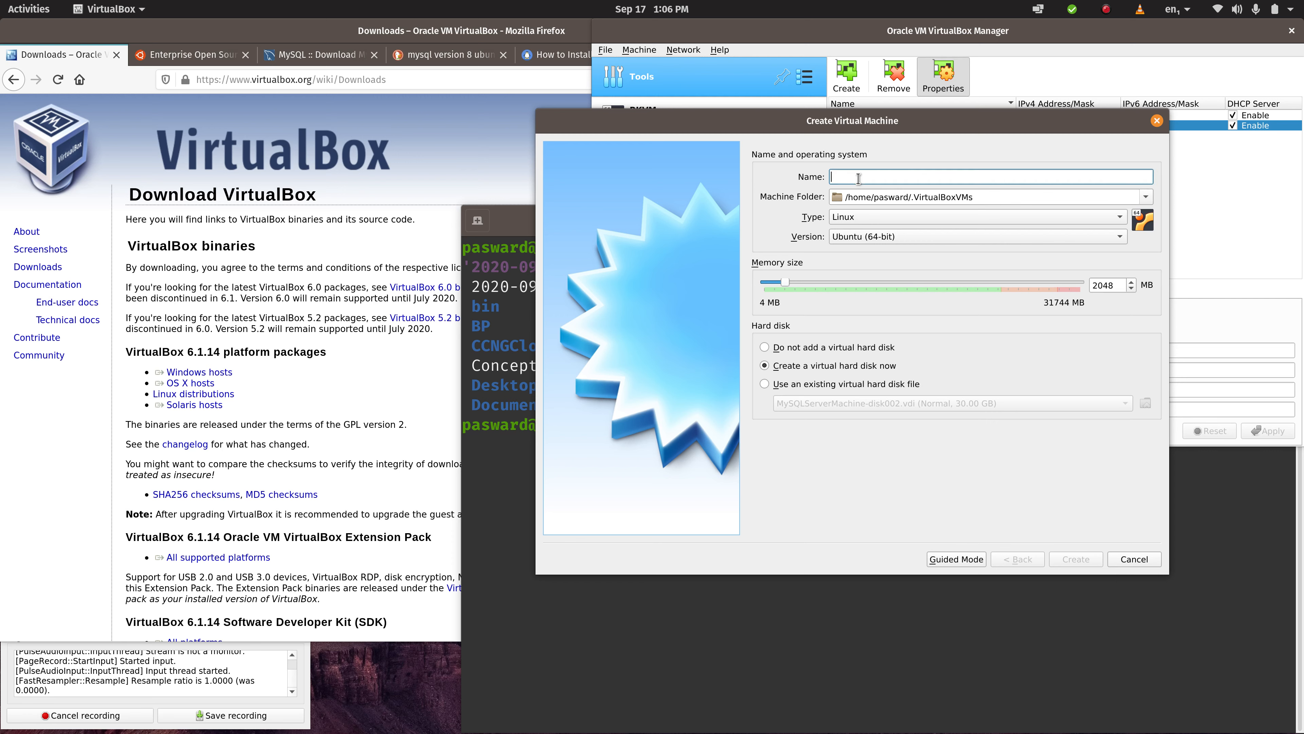
text(ECE)
text(6)
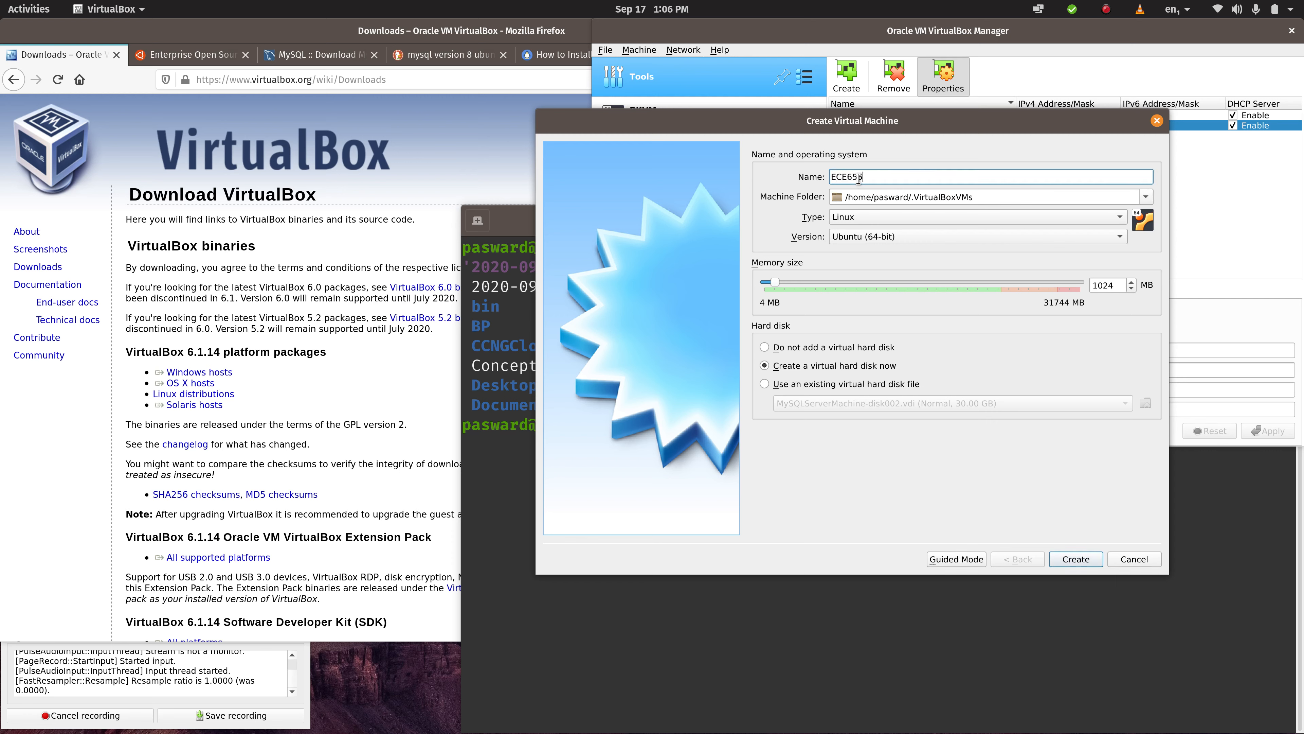
text(55-MySQL)
click(1070, 561)
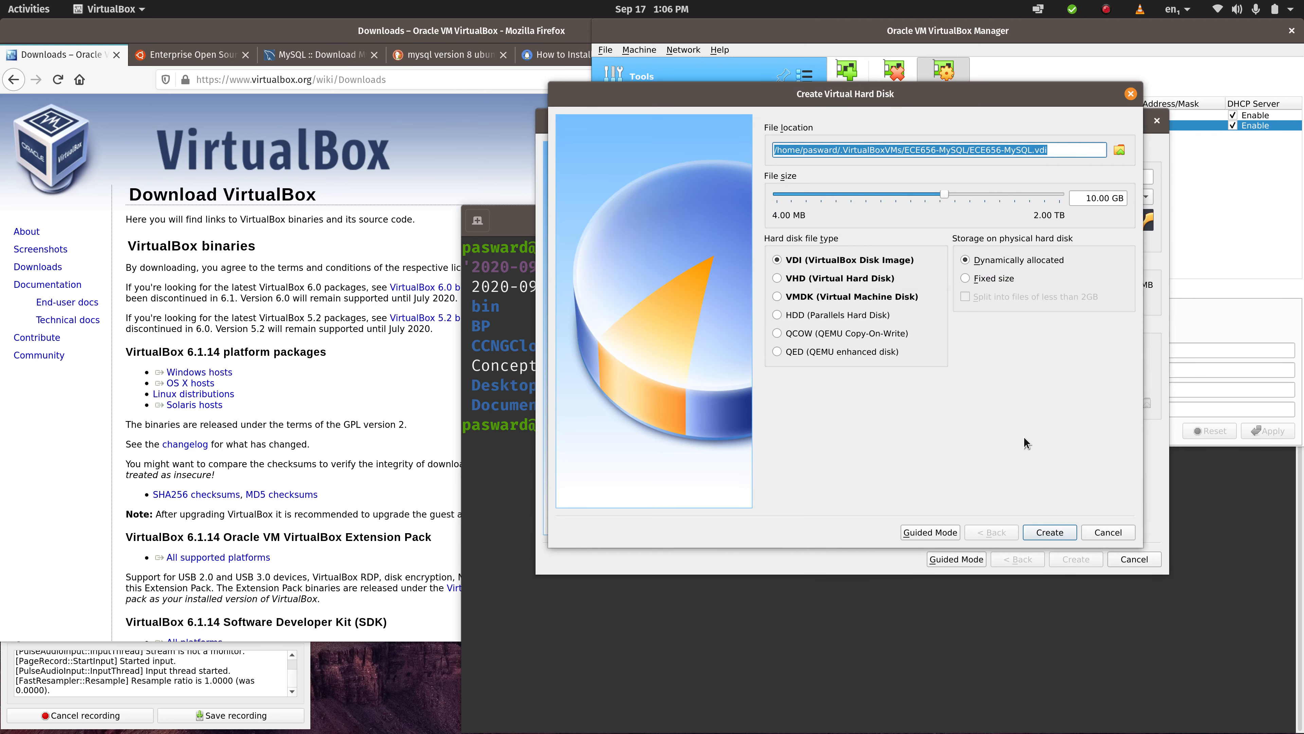
double_click(984, 150)
drag(1060, 153, 743, 149)
click(969, 150)
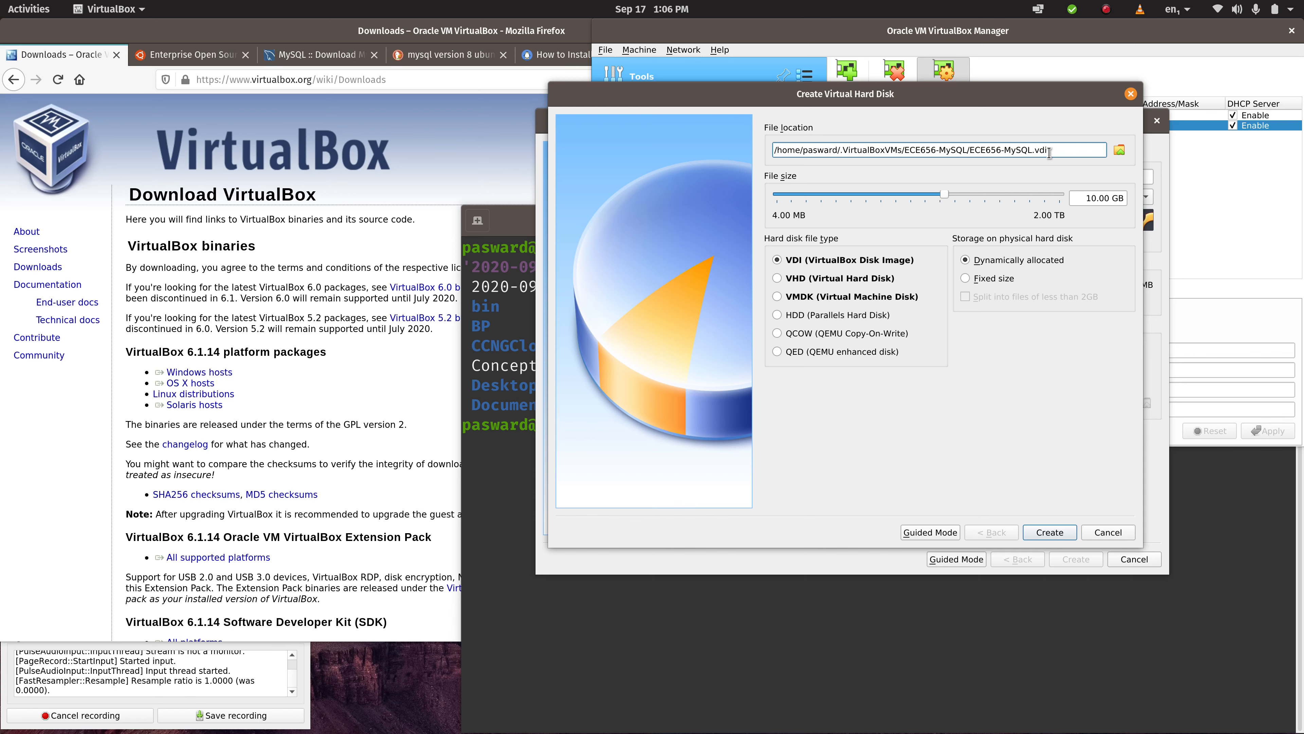
- Set the virtual hard disk size to 32 GB, keep it a dynamically allocated VDI, and create it
click(1094, 198)
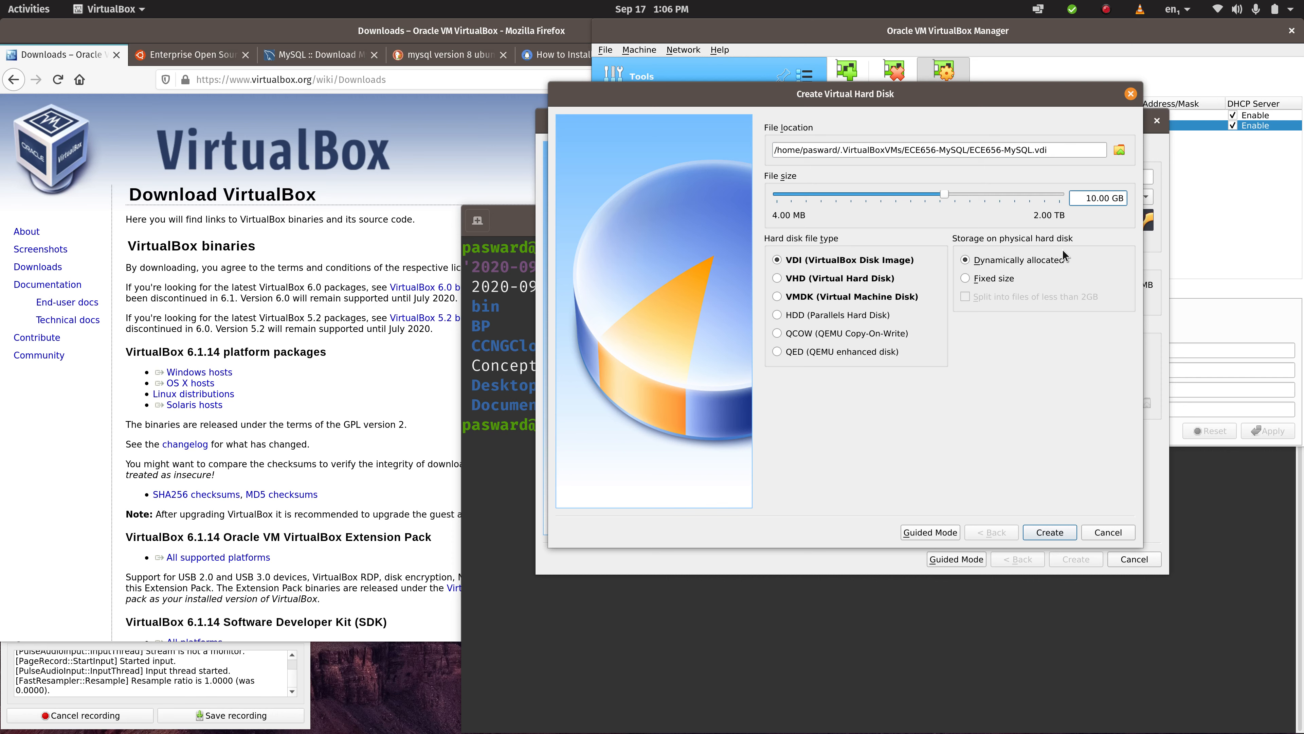
key(BackSpace)
key(BackSpace)
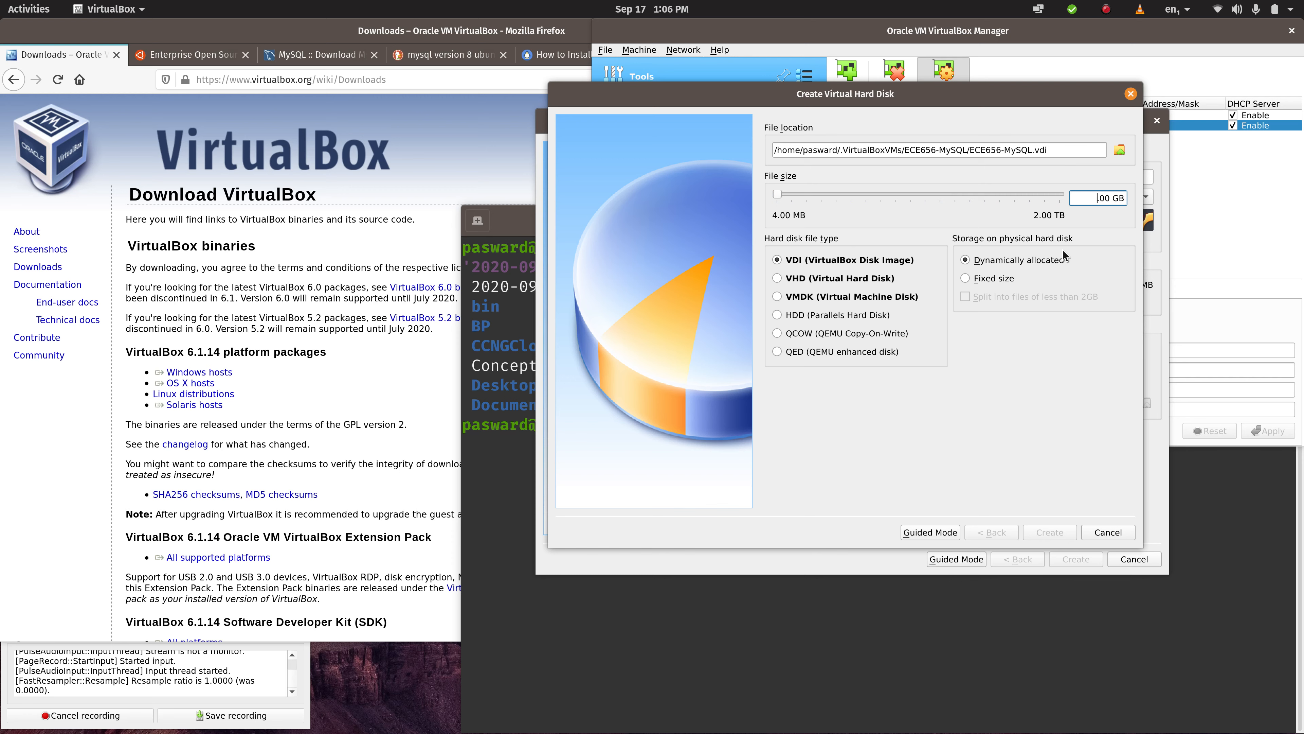
text(32)
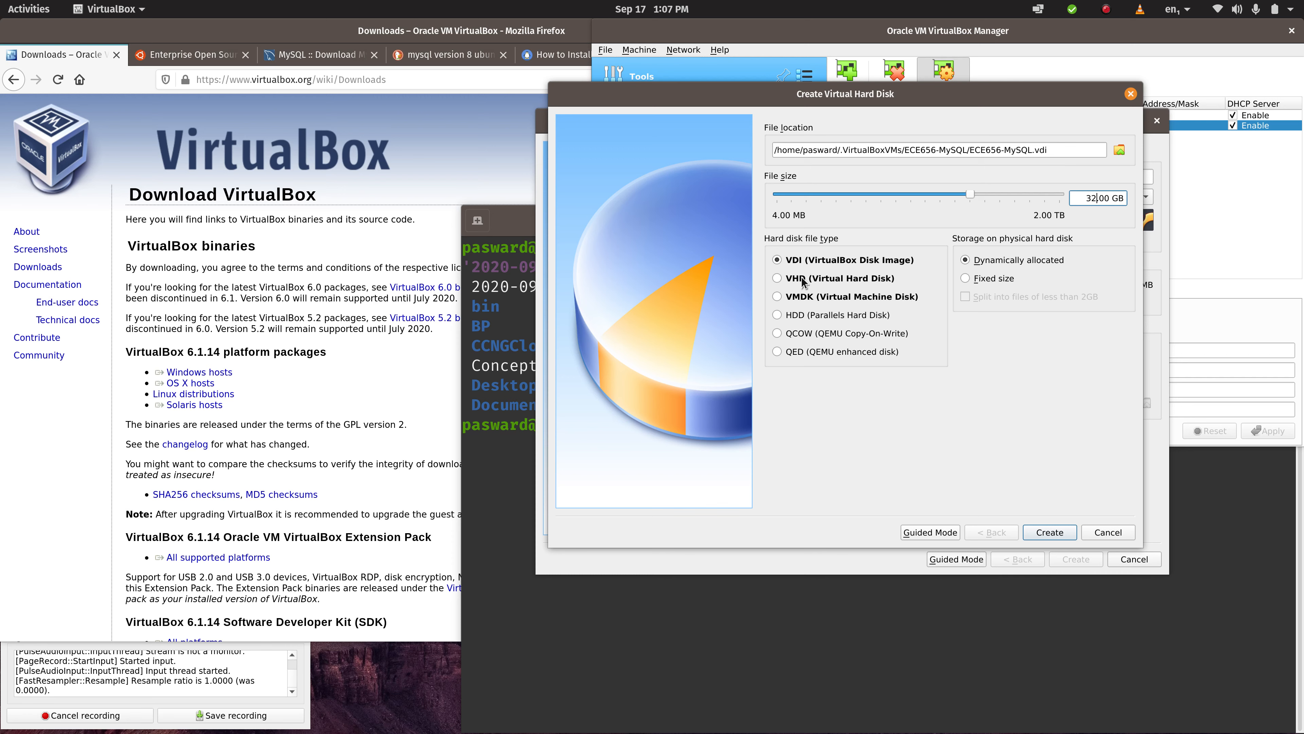
click(776, 315)
click(777, 260)
click(966, 262)
triple_click(1098, 199)
click(1050, 532)
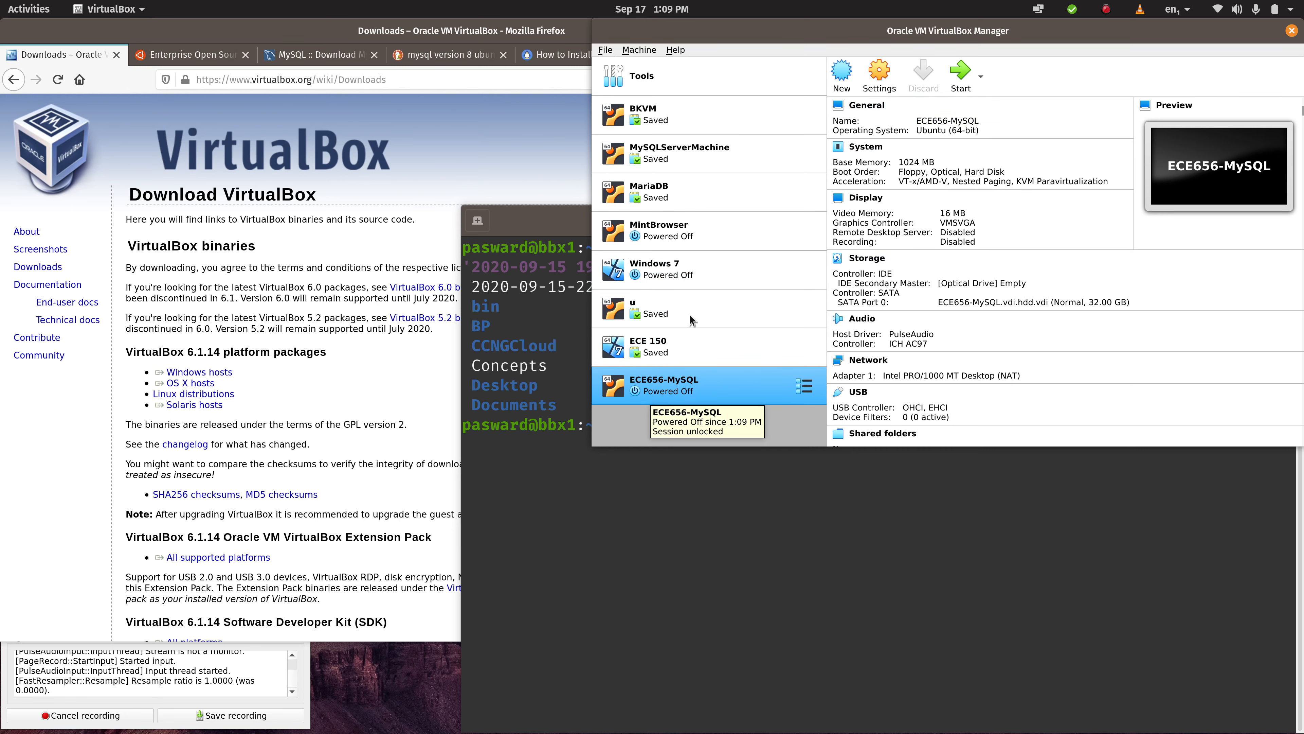
- Open the ECE656-MySQL machine's network settings and review the adapters, keeping Adapter 1 attached to NAT
click(886, 77)
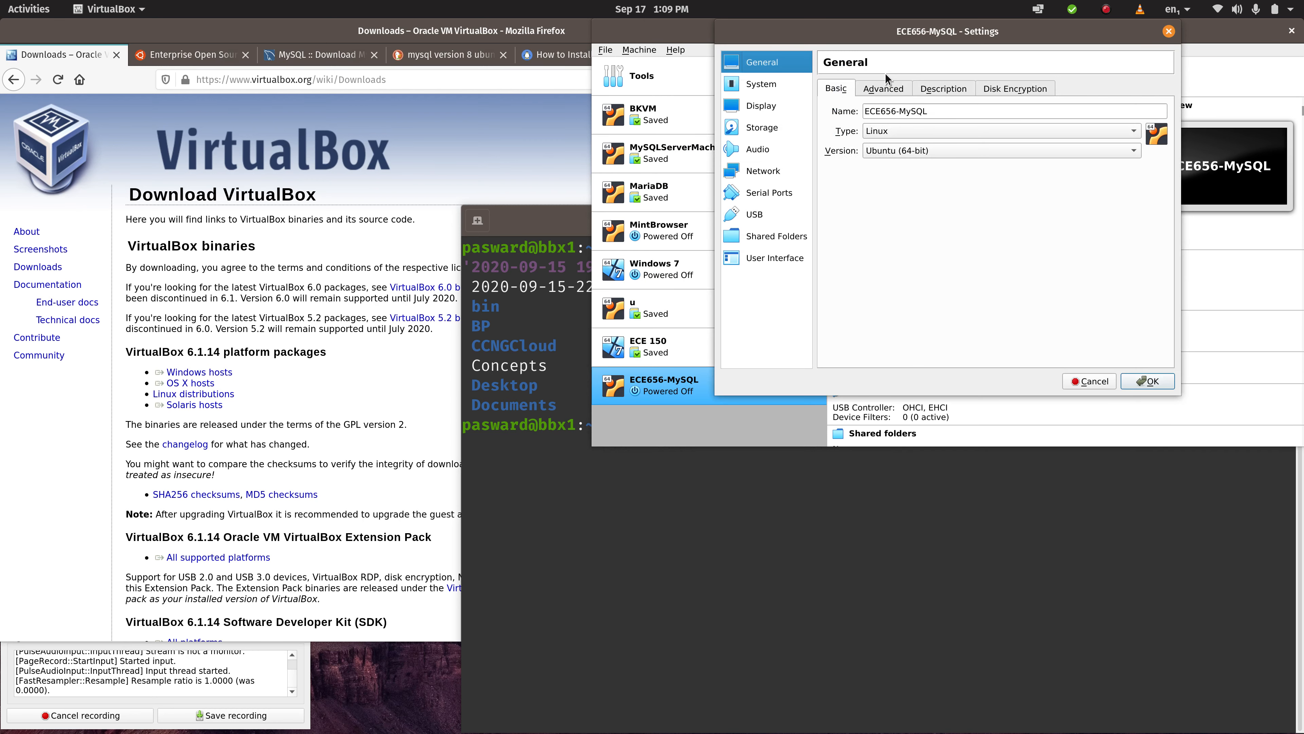
click(759, 173)
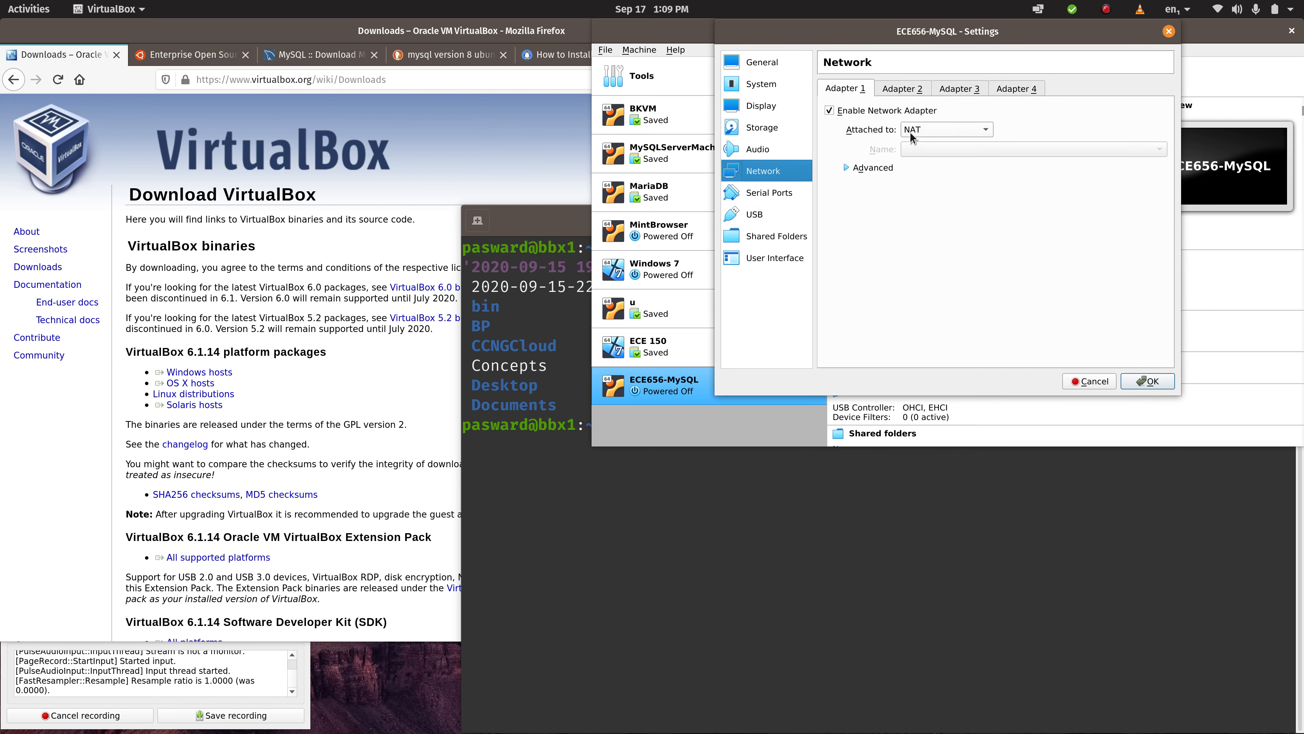
click(899, 88)
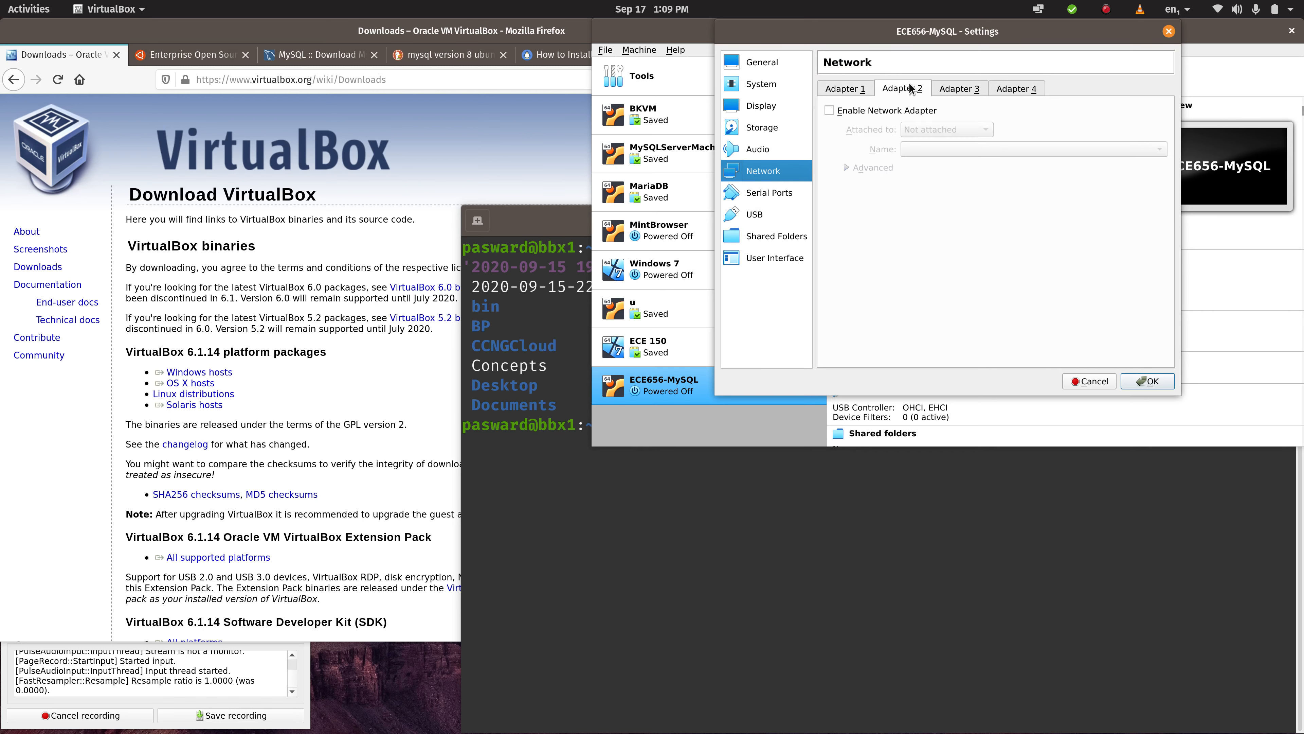
click(960, 89)
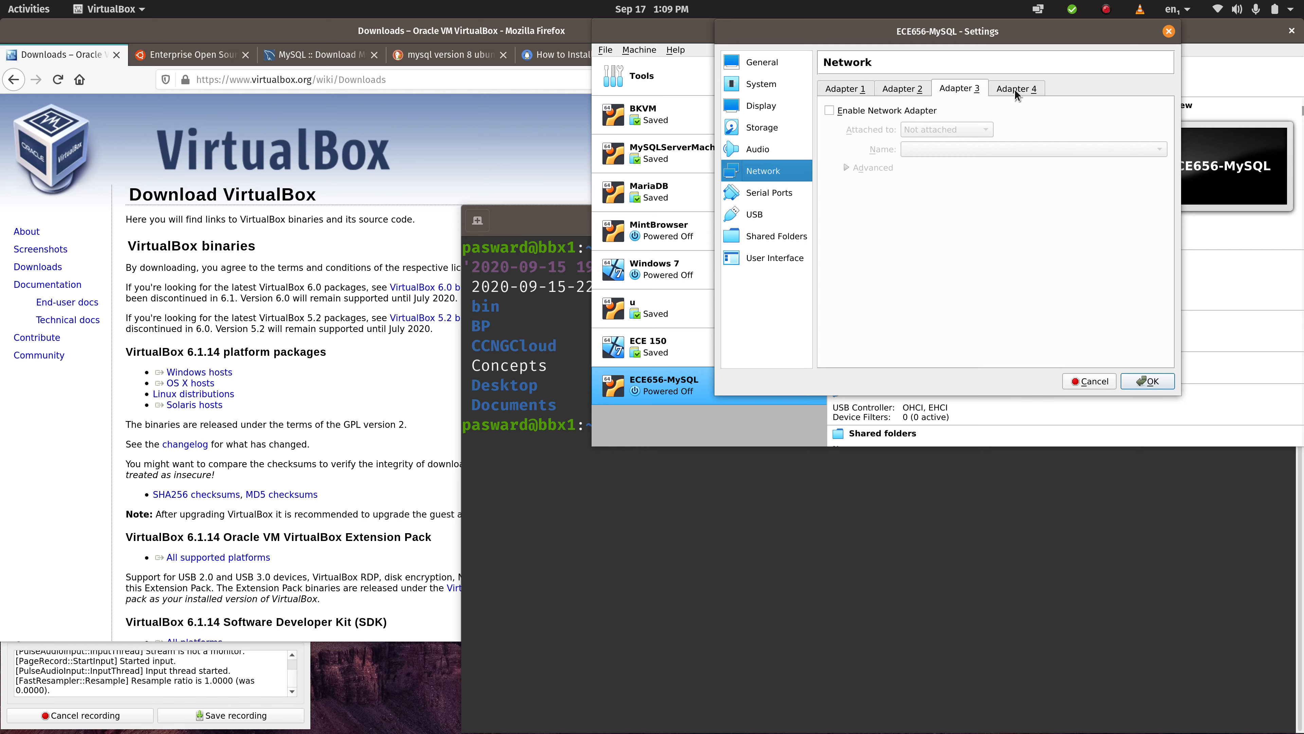
click(1015, 89)
click(849, 90)
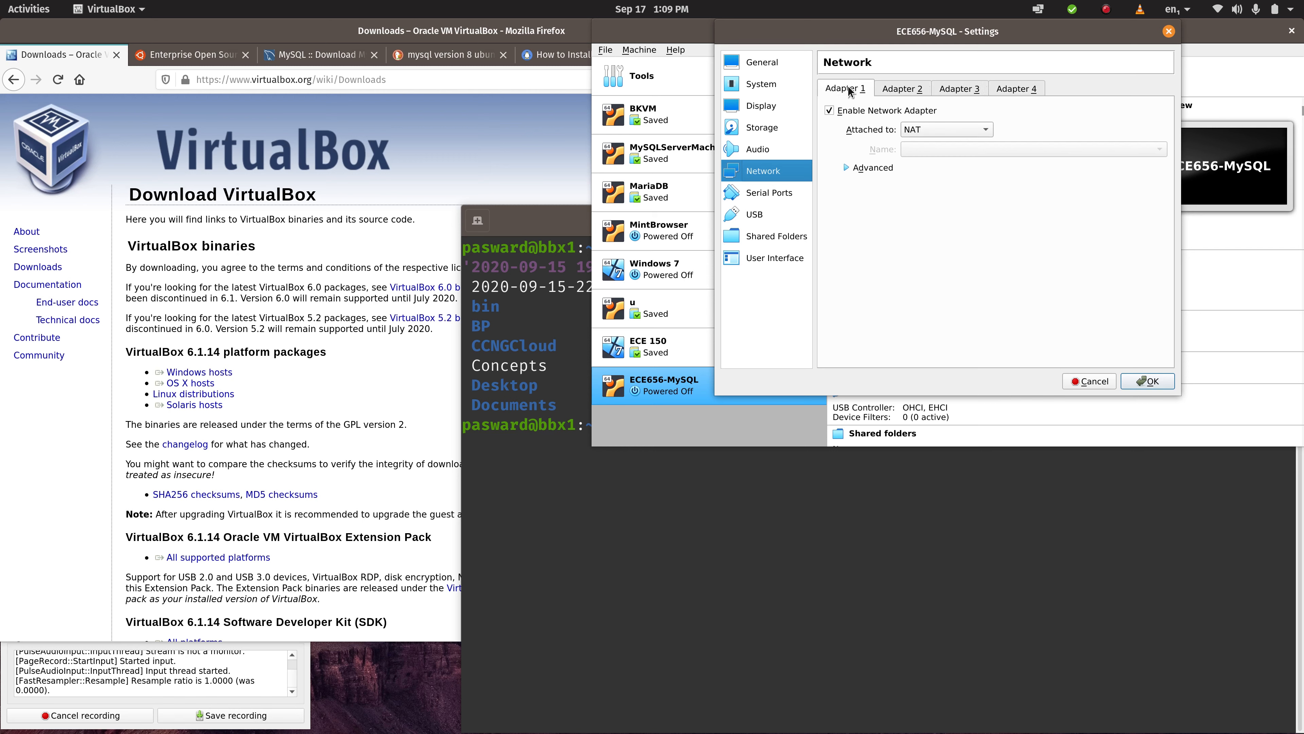
click(970, 134)
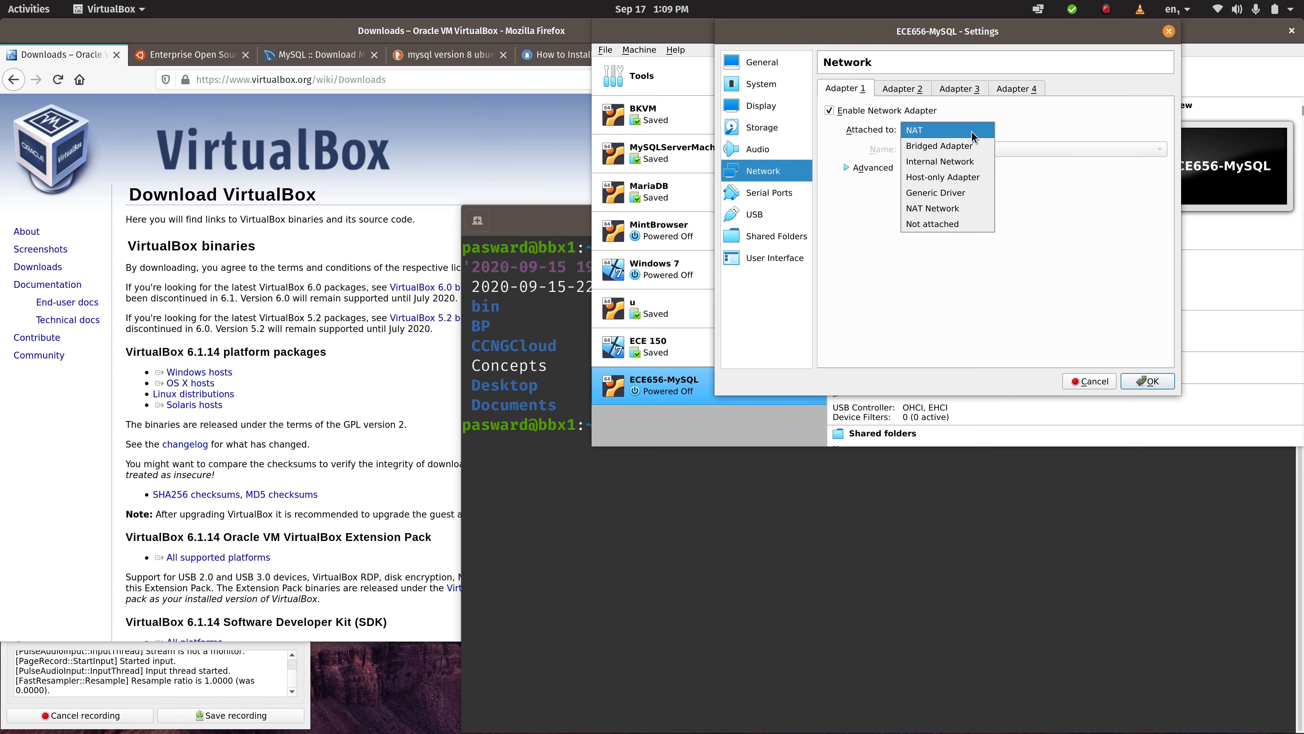
click(972, 134)
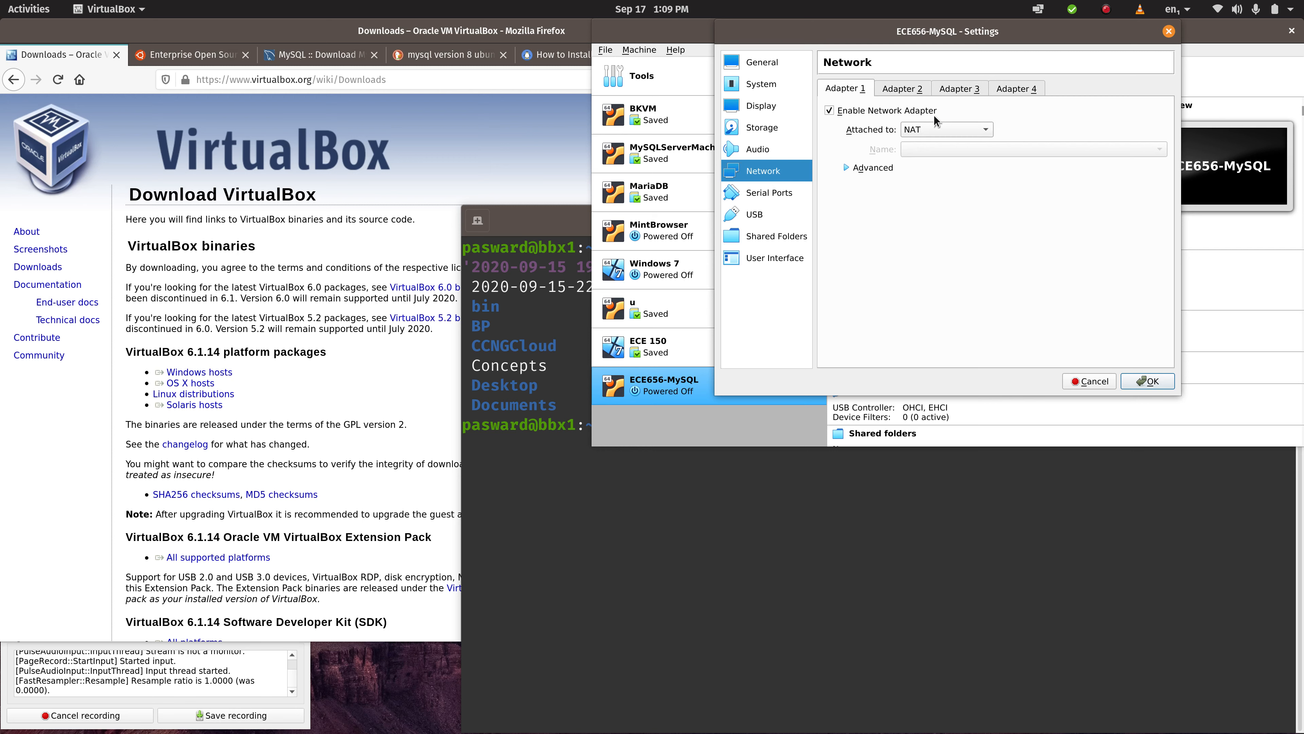
- Enable Adapter 2 as a Bridged Adapter on wlp82s0 with its promiscuous mode set to Allow All
click(909, 89)
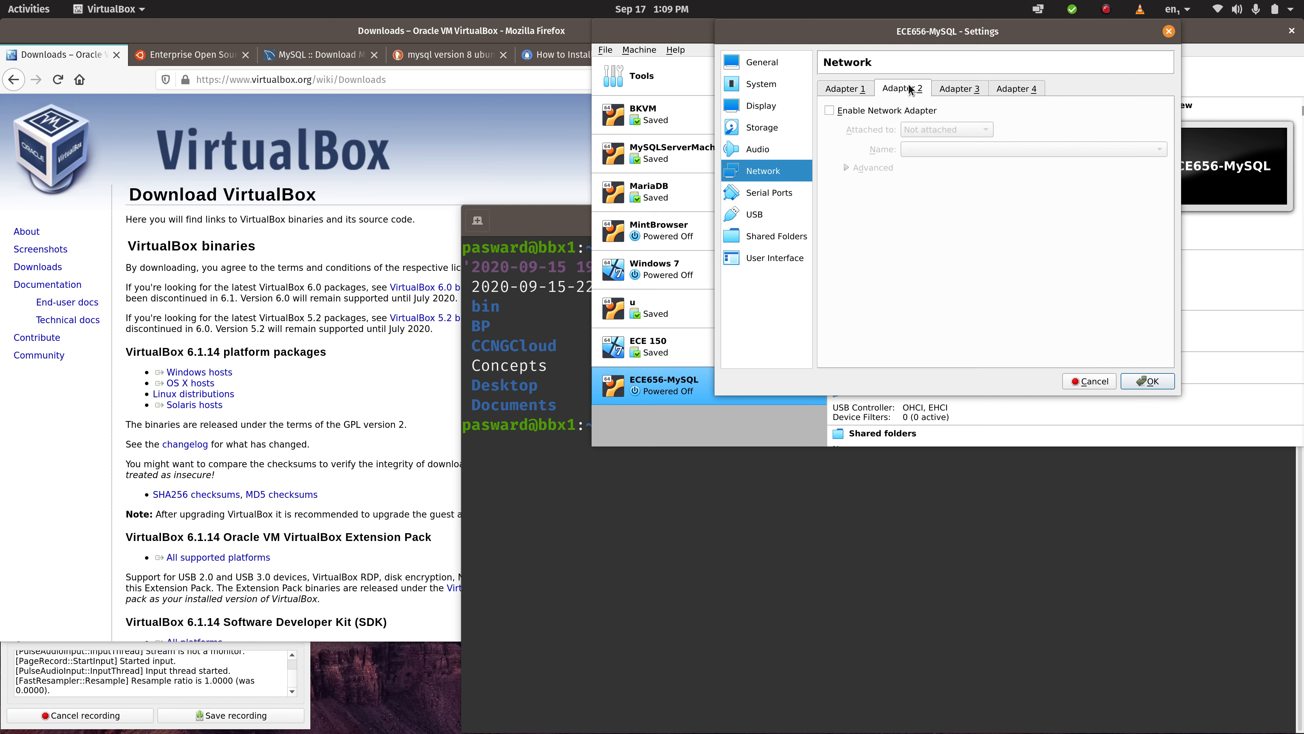
click(829, 112)
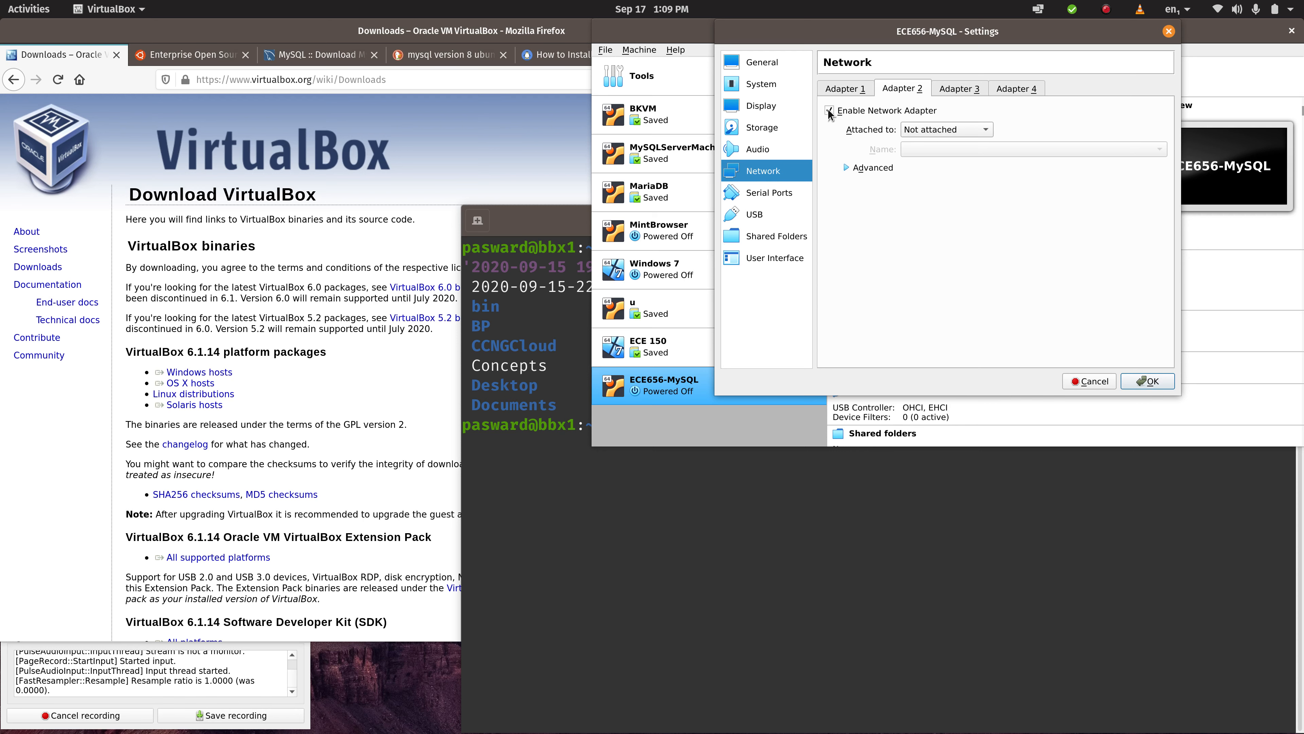
click(979, 133)
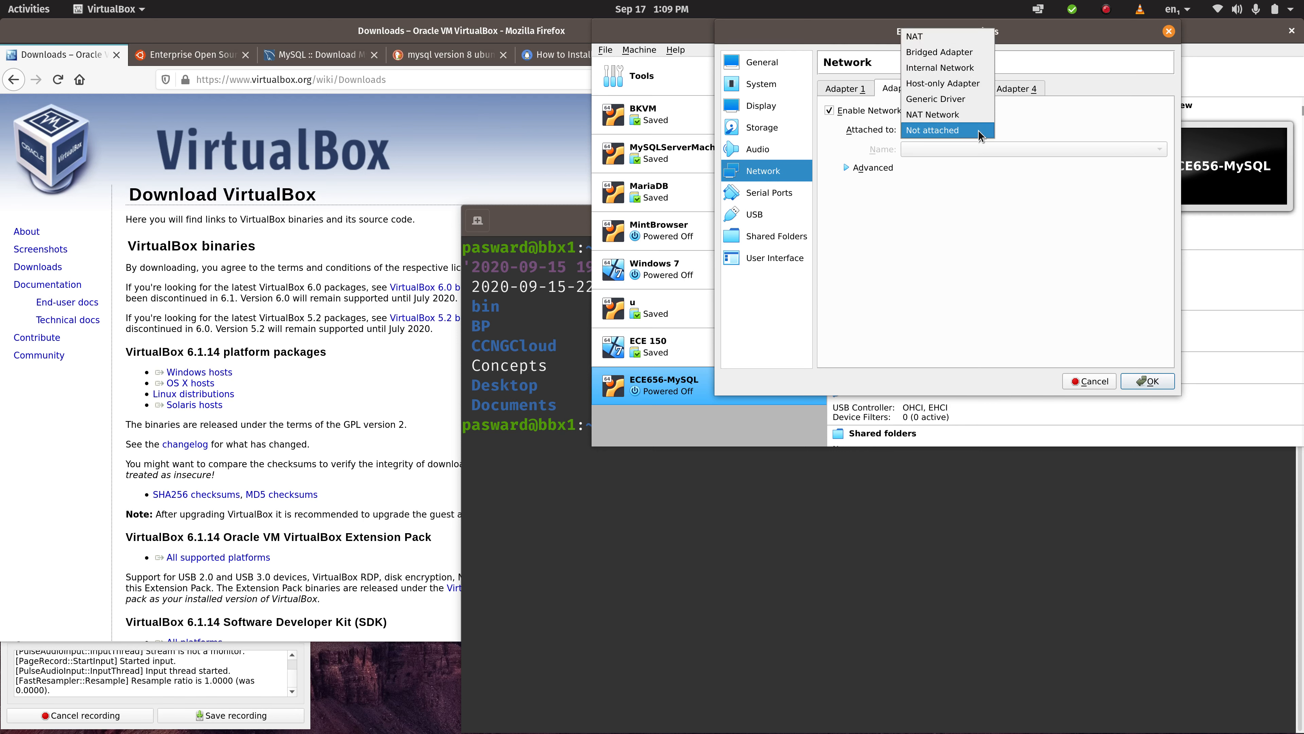
click(956, 53)
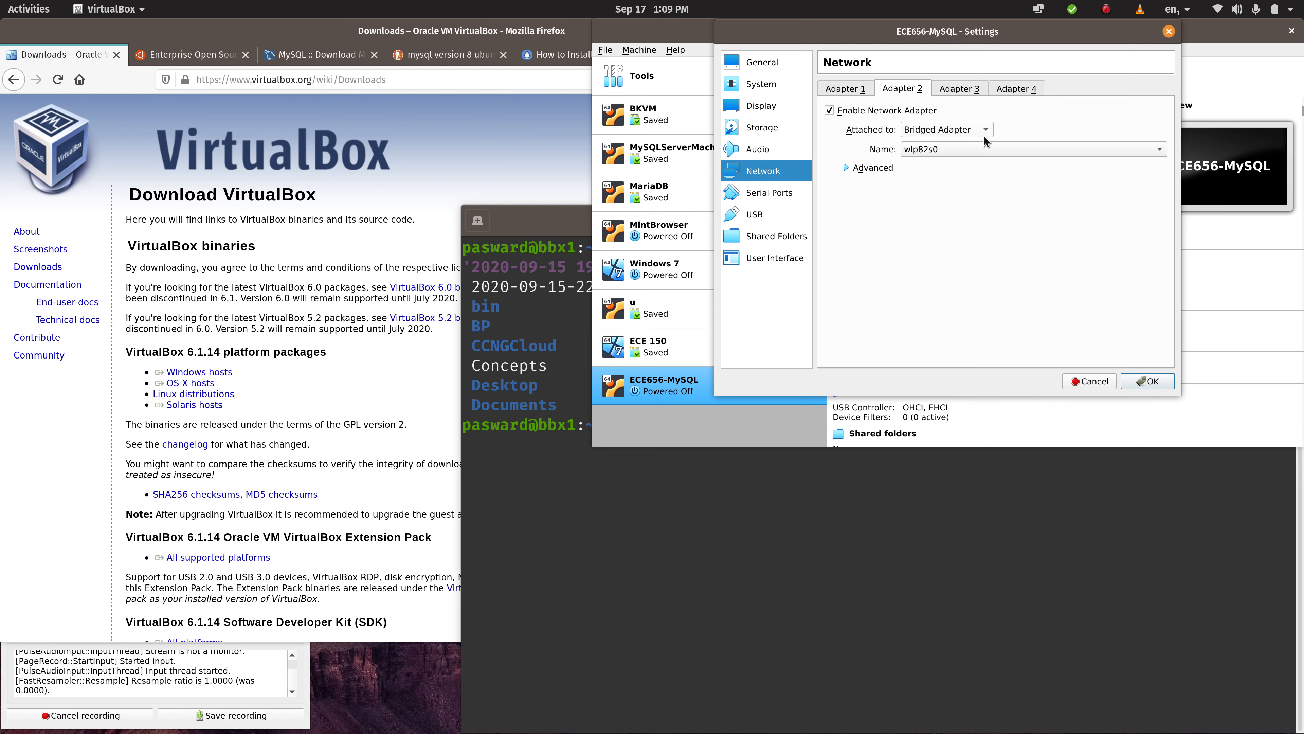
click(985, 154)
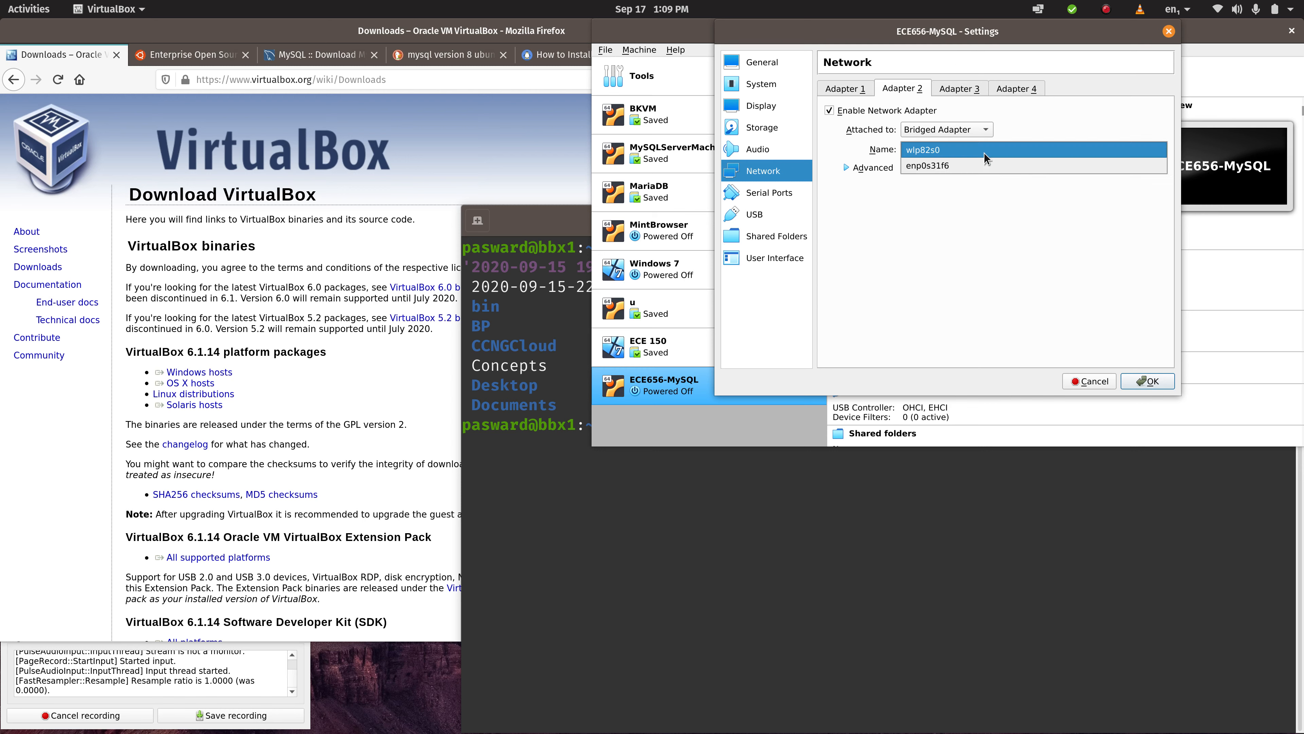
click(927, 150)
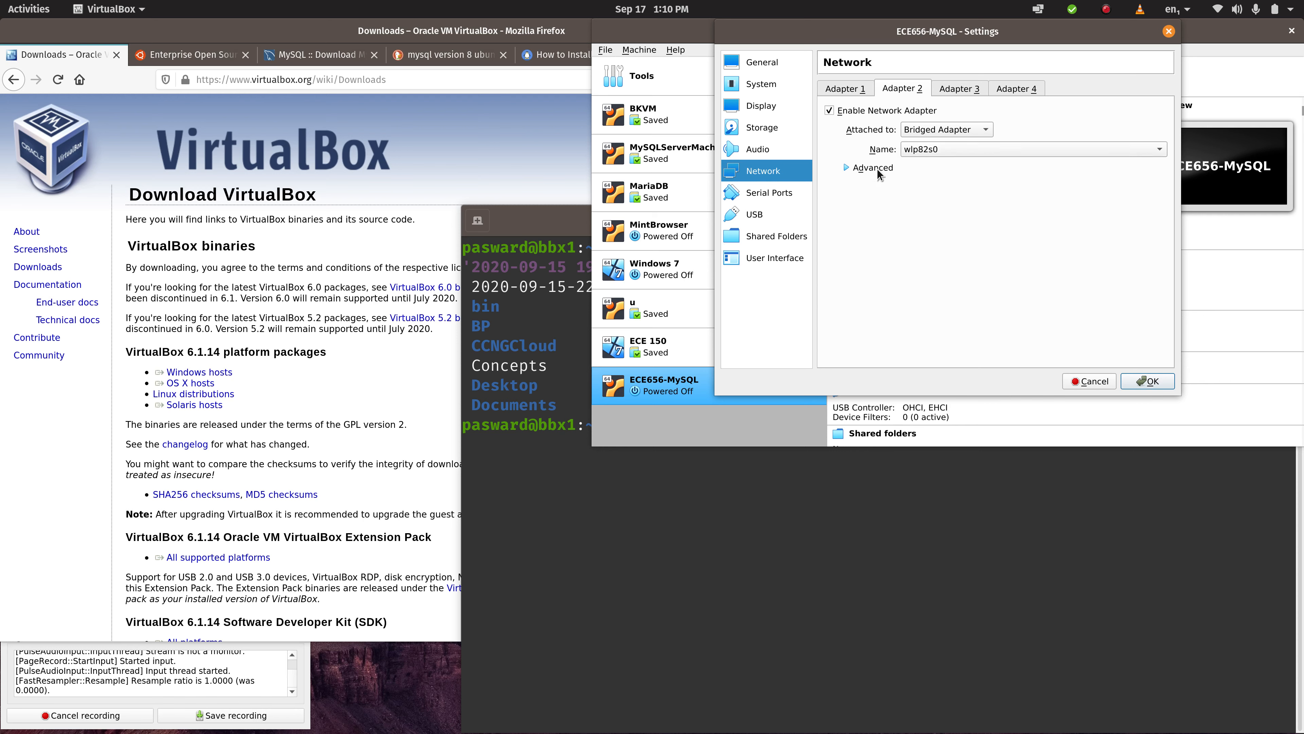
click(846, 168)
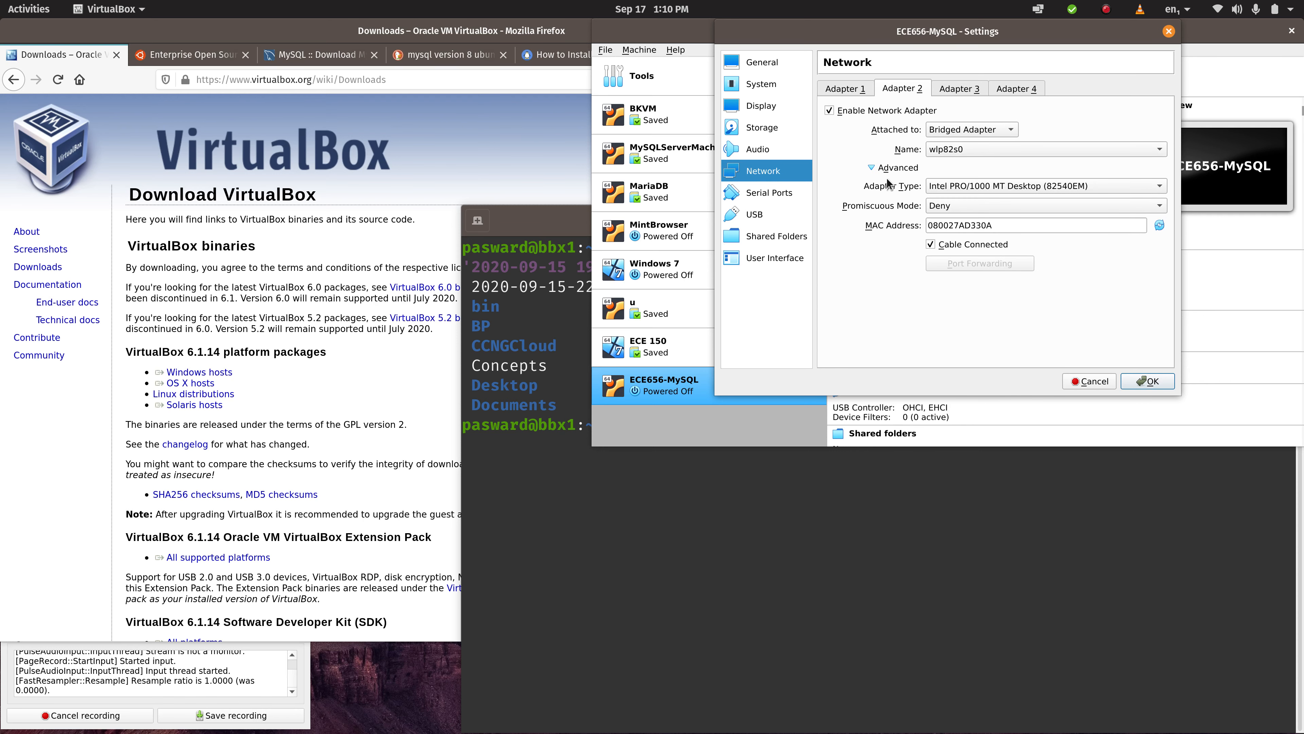
click(944, 207)
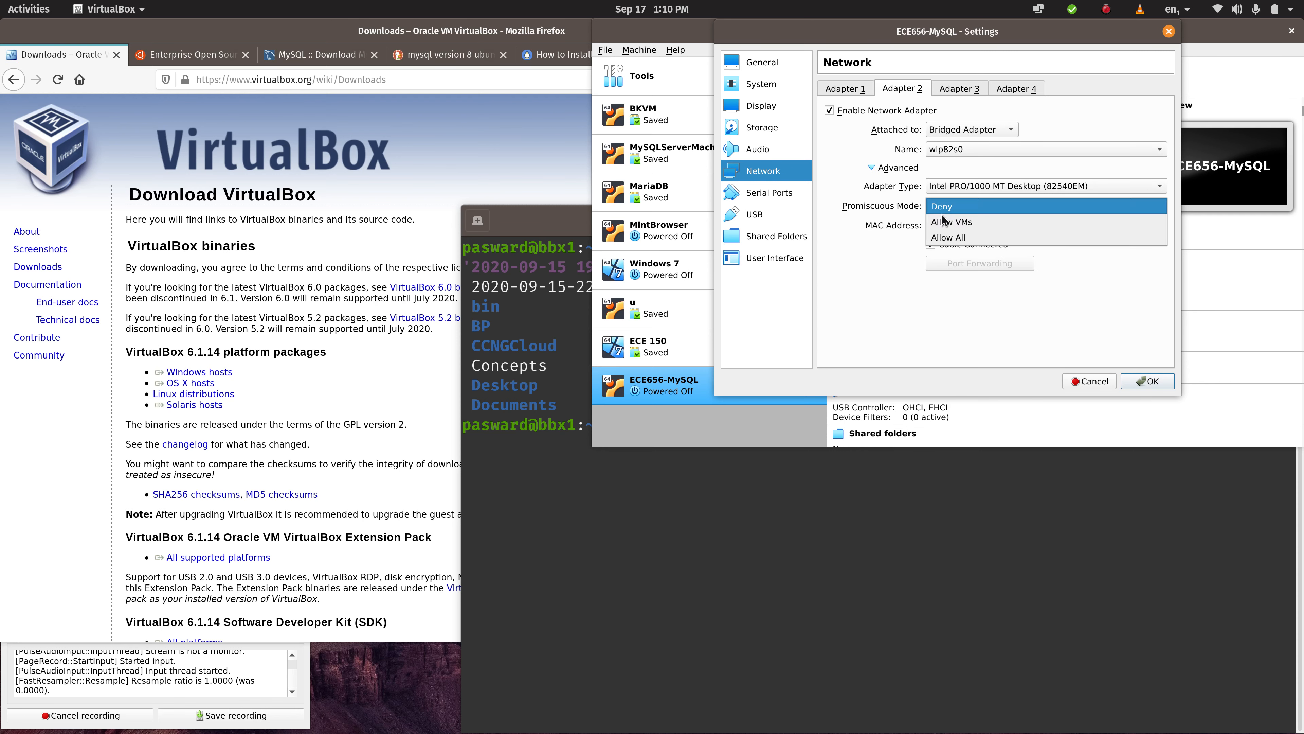
click(943, 238)
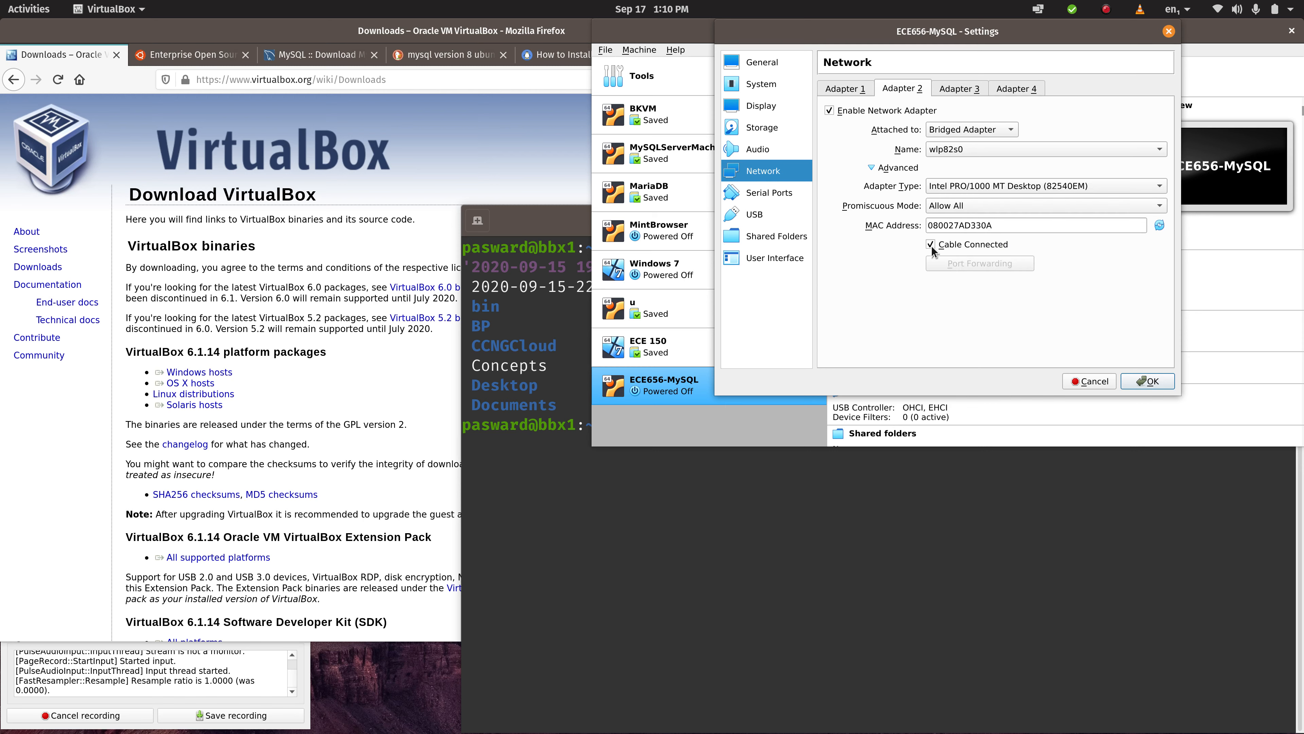
- Enable Adapter 3 and attach it to the Host-only Adapter network vboxnet1
click(962, 88)
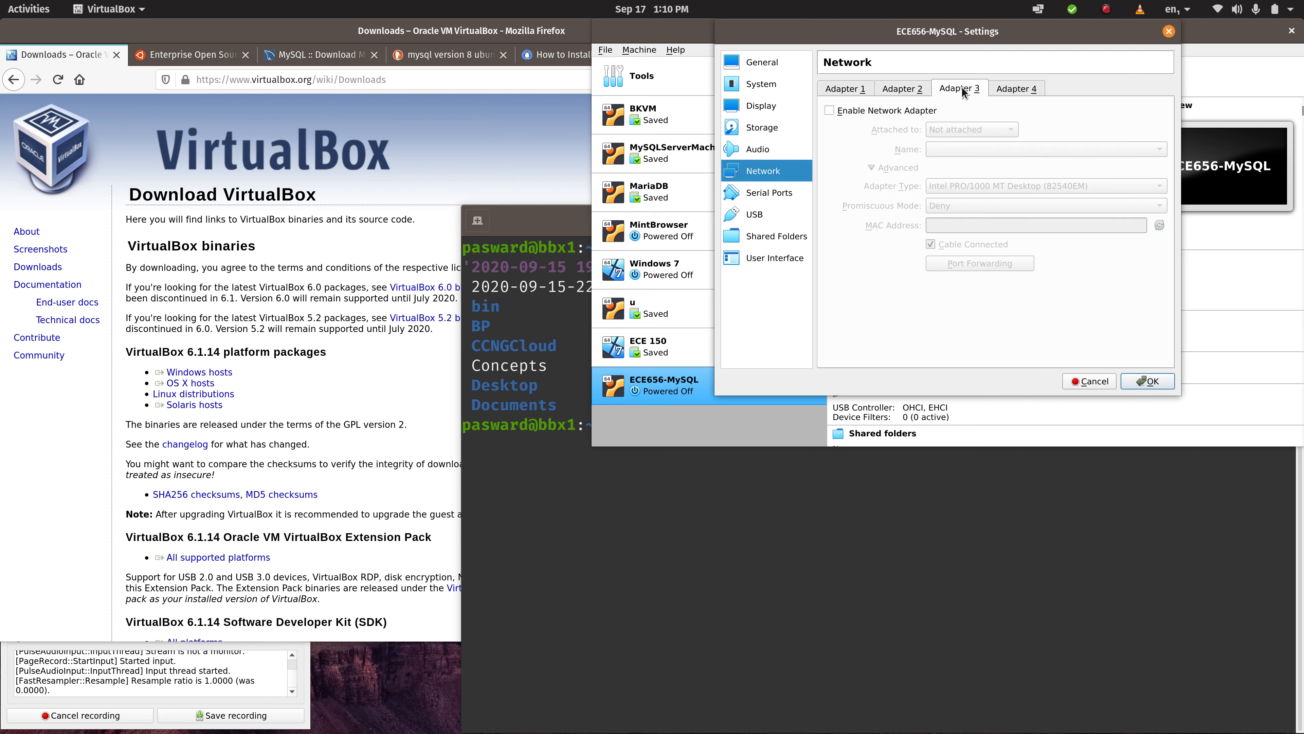
click(829, 110)
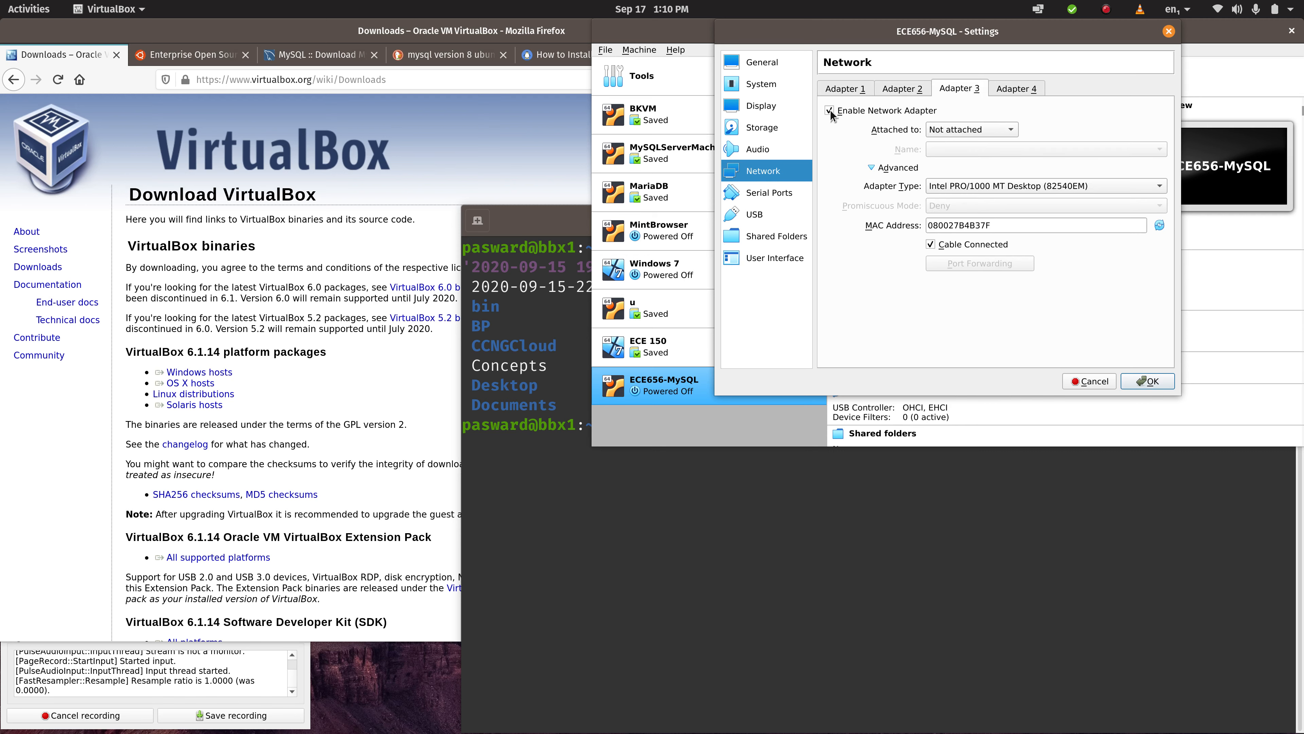
click(955, 130)
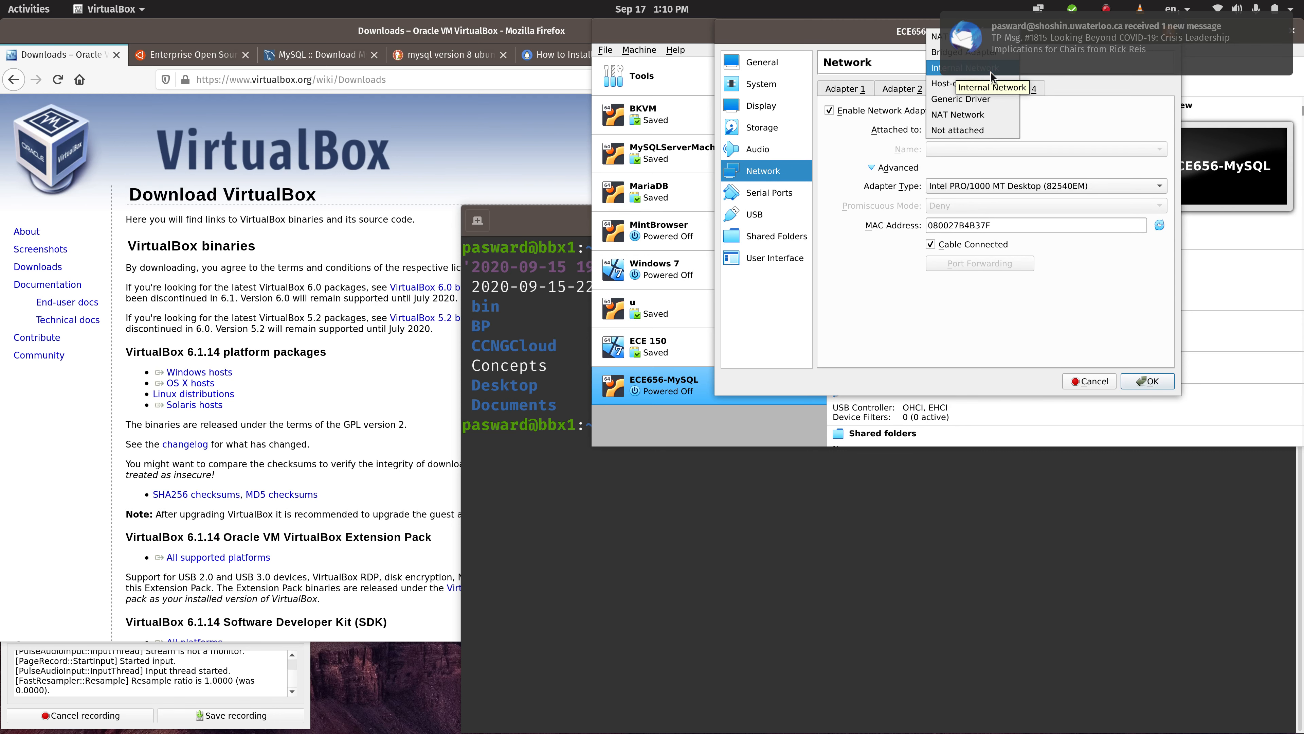
click(936, 75)
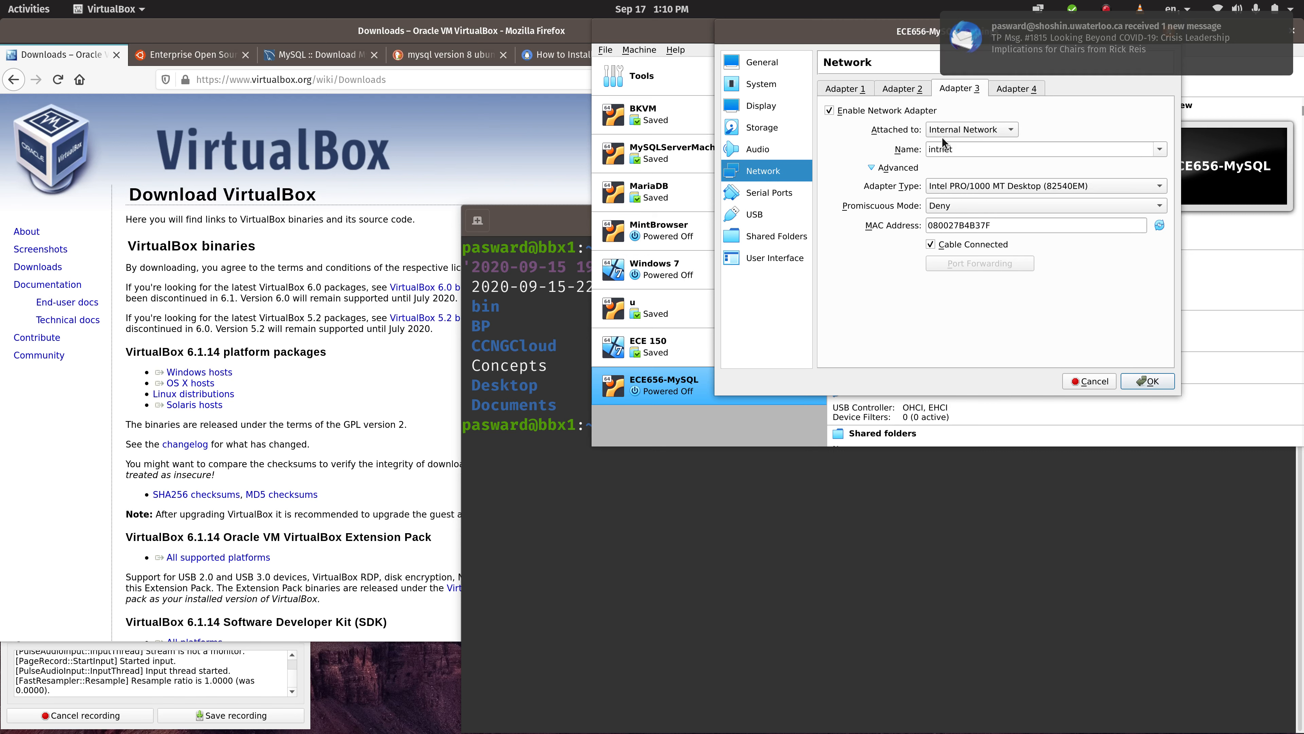
click(945, 148)
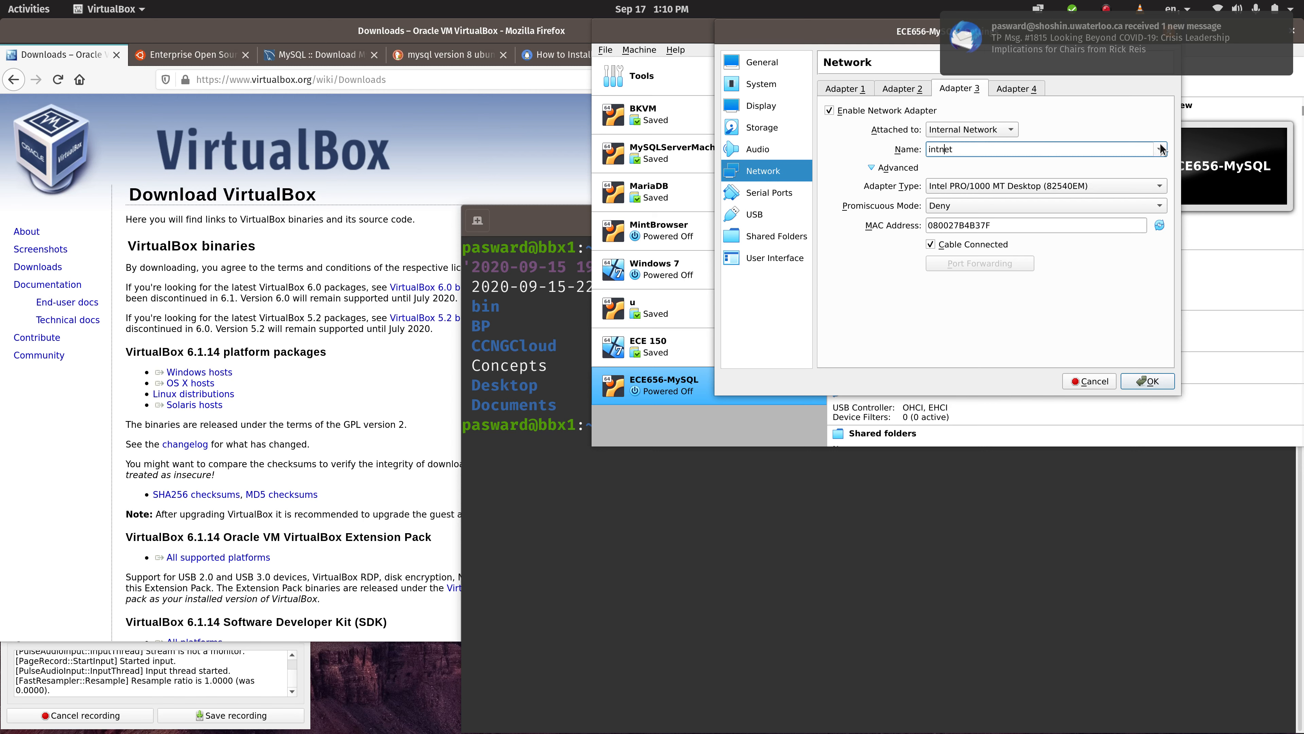
click(1002, 128)
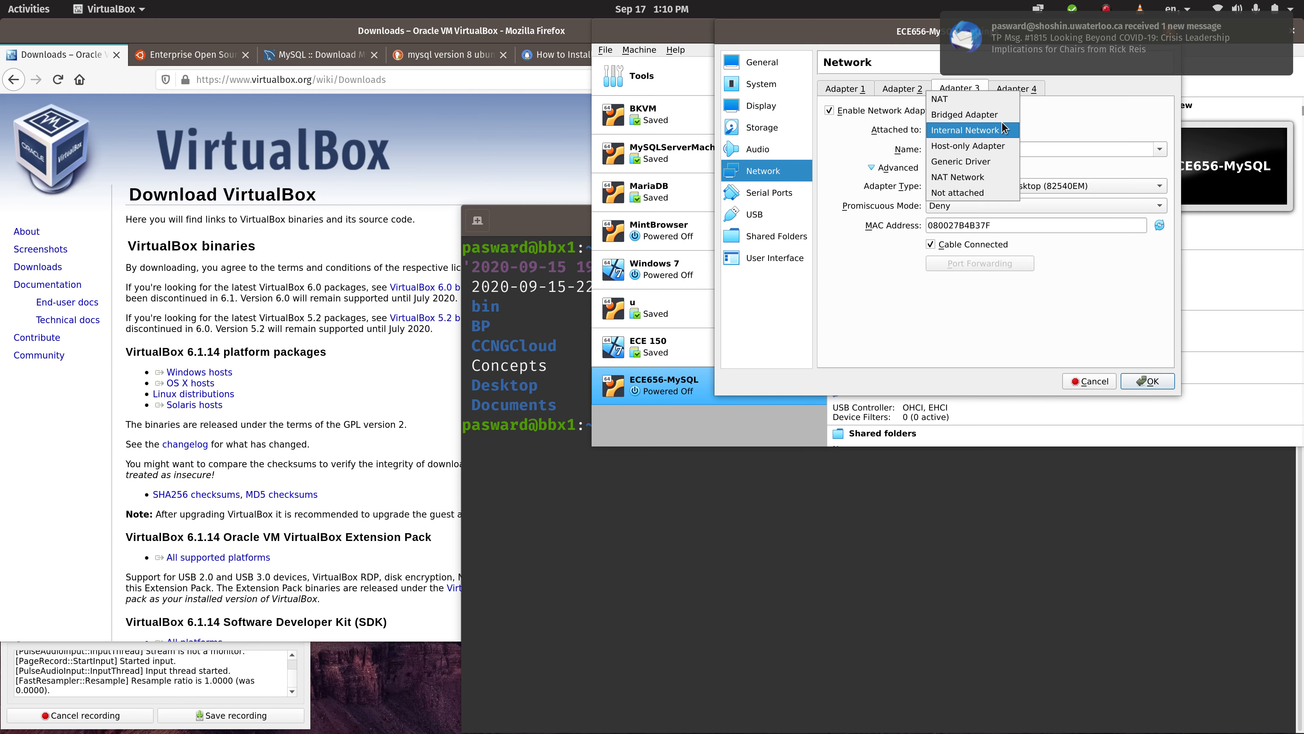
click(997, 147)
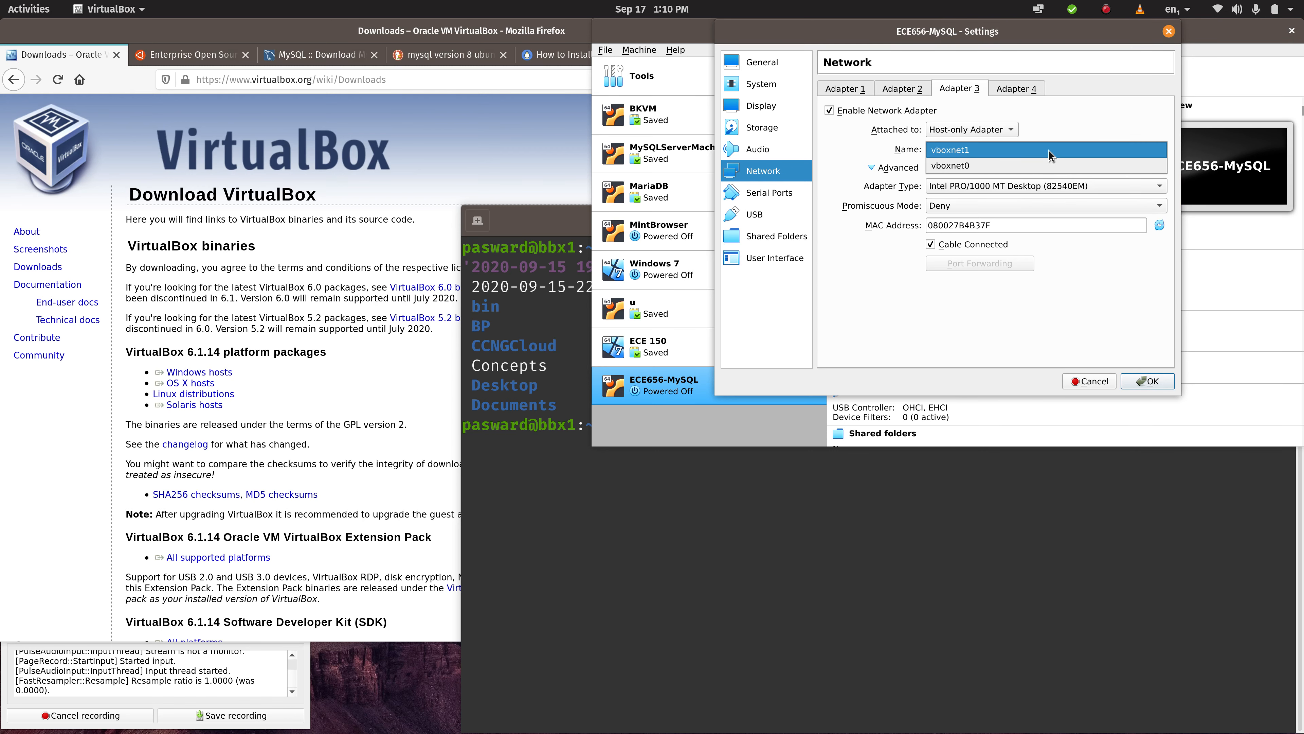
click(1048, 150)
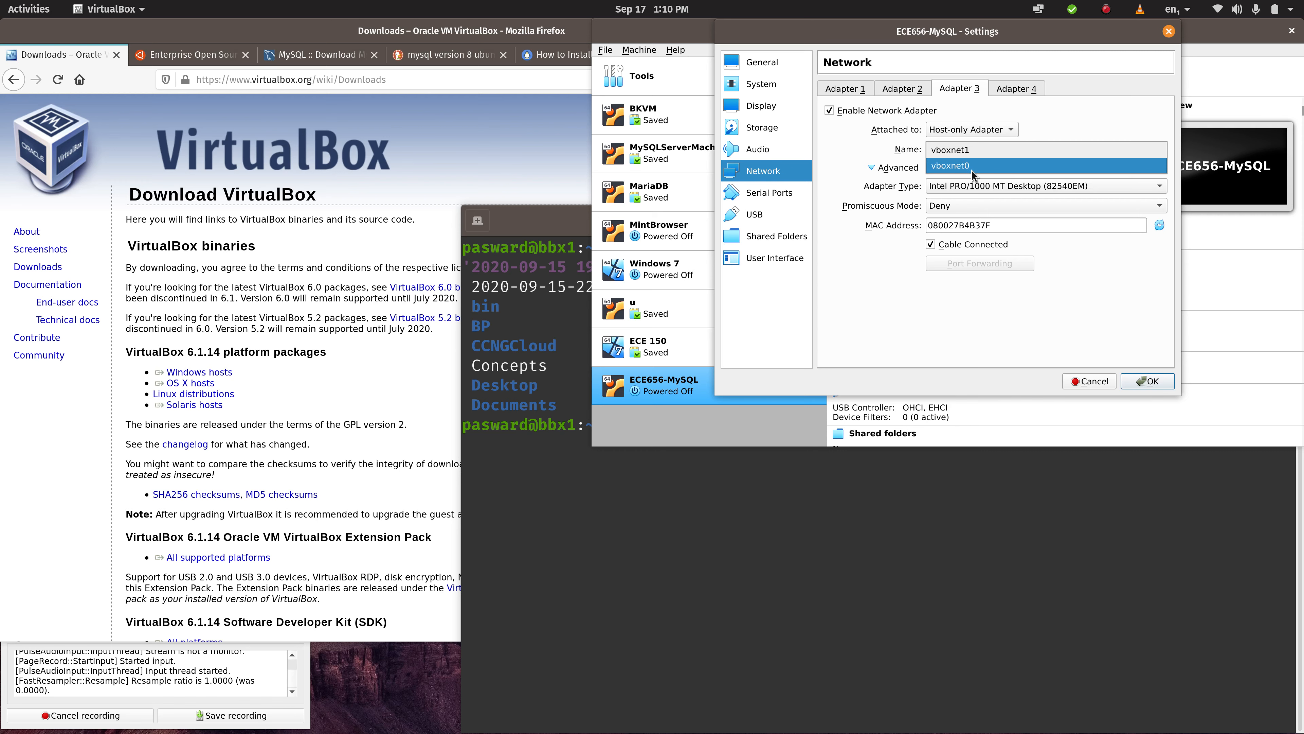
click(956, 150)
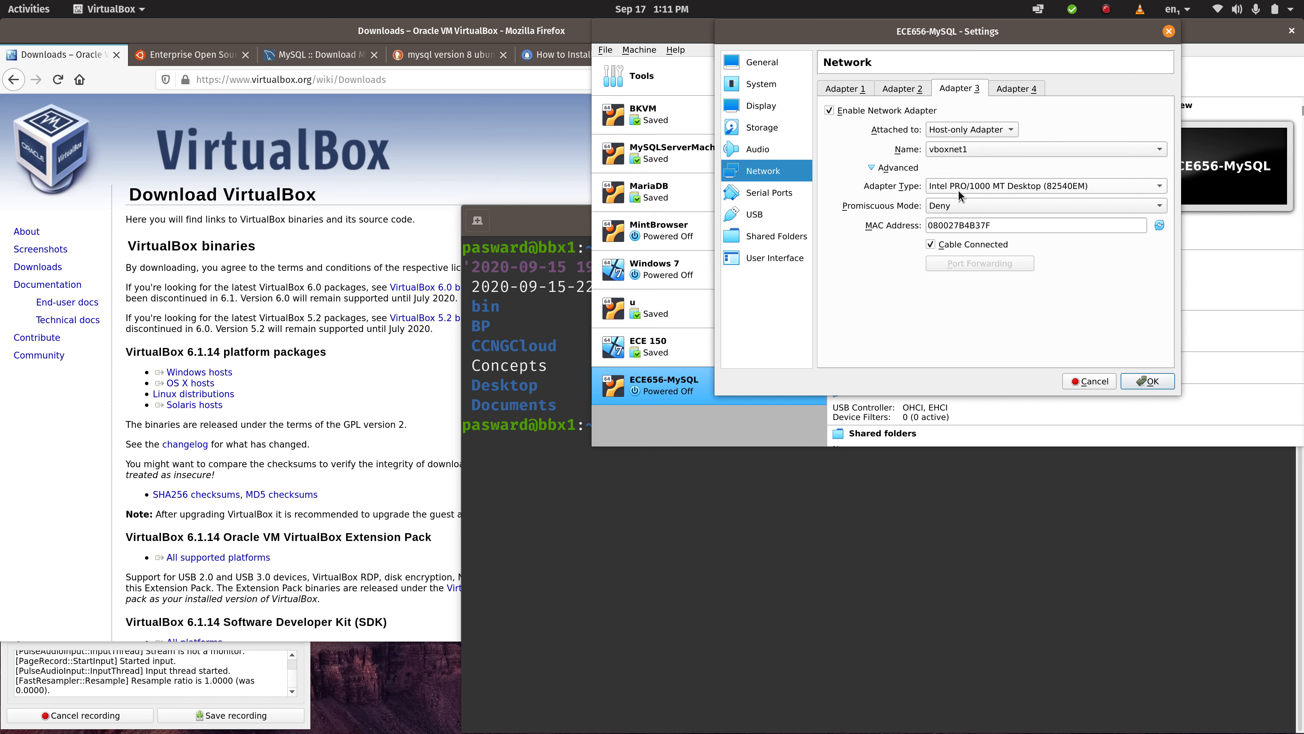
- Set Adapter 3's promiscuous mode to Allow All and save the machine's settings
click(956, 207)
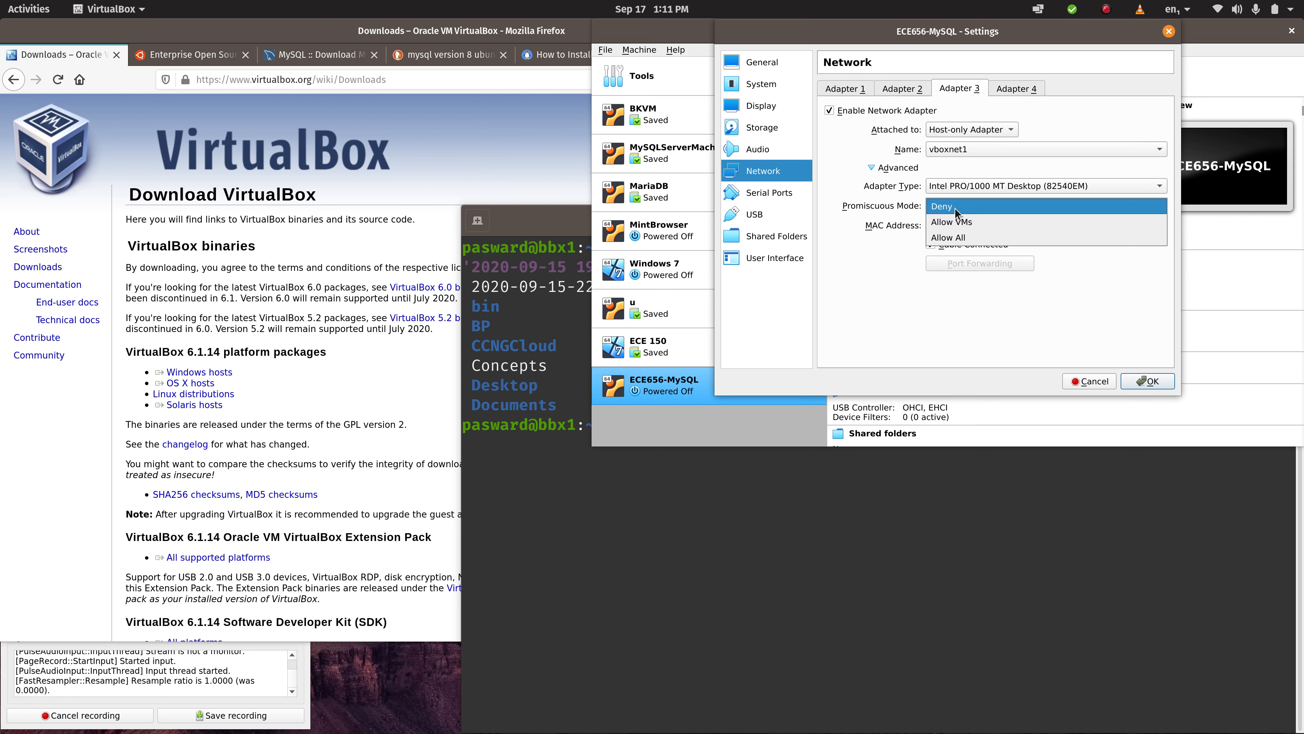
click(953, 237)
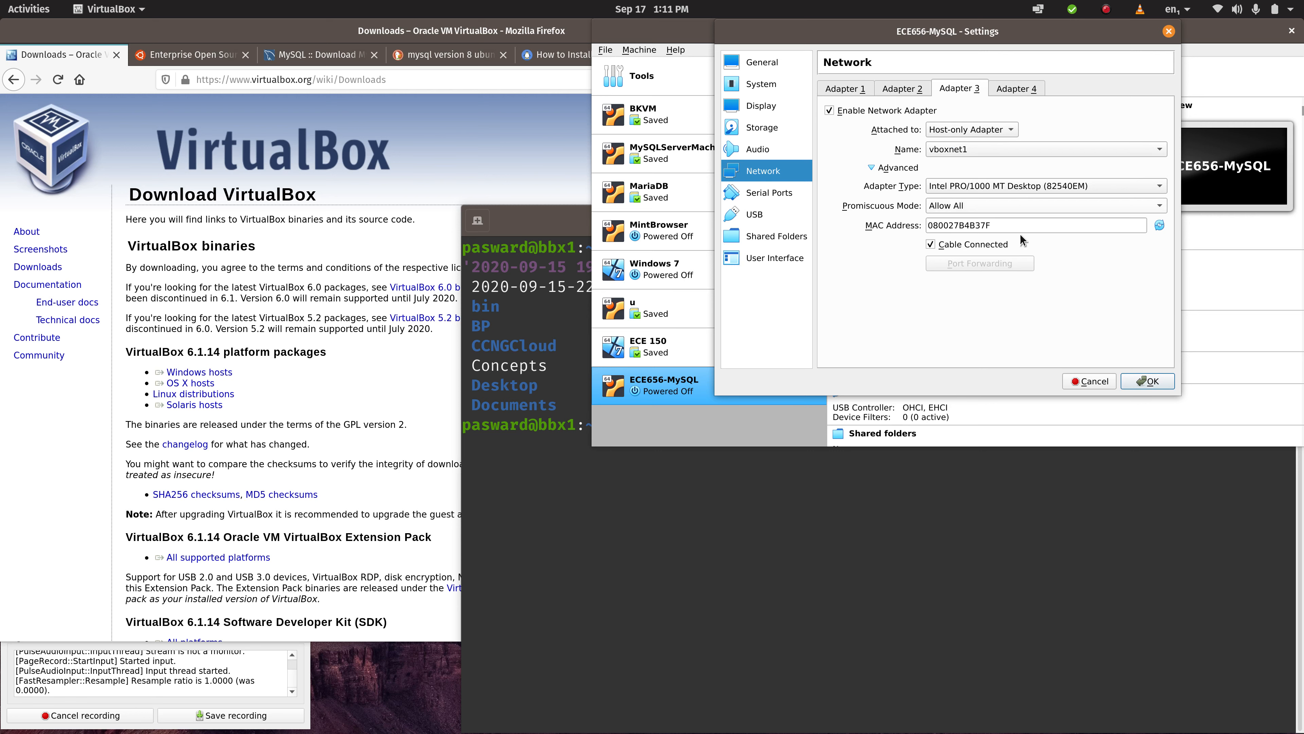
click(1148, 382)
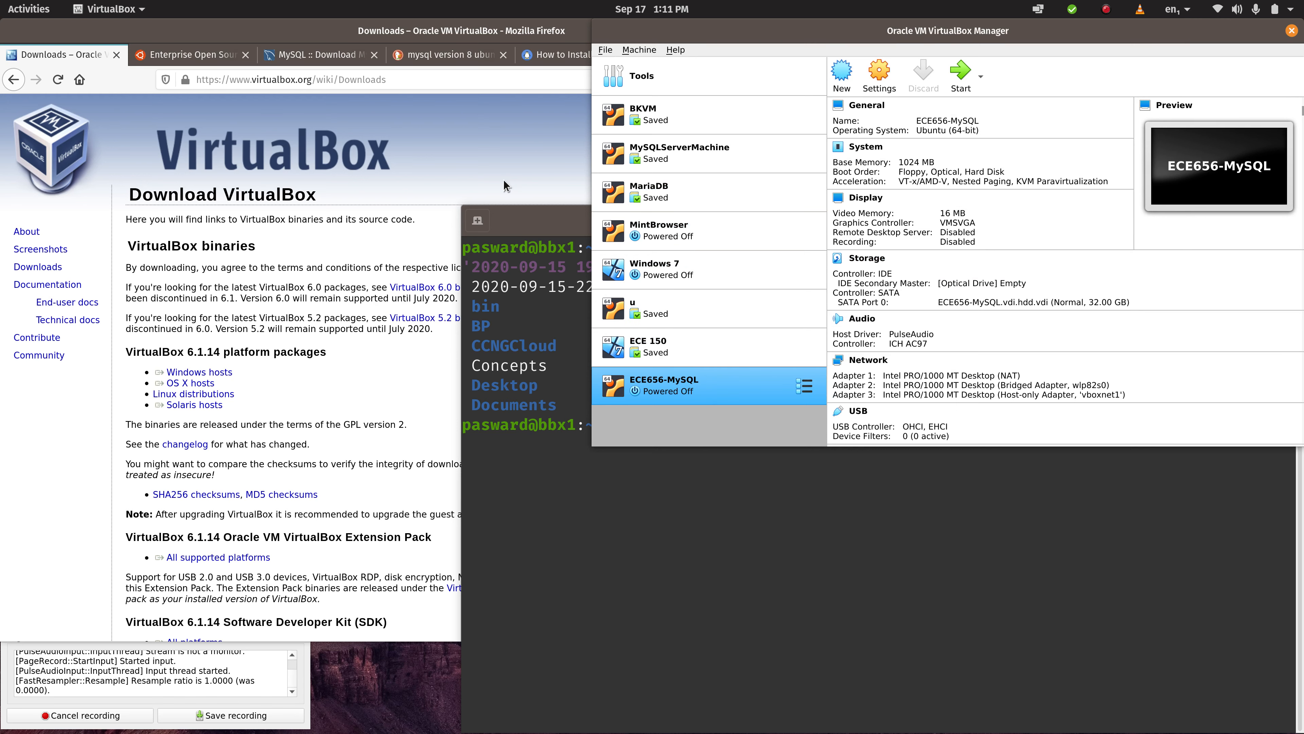
- Switch to Firefox and bring up the already open ubuntu.com home page
click(486, 137)
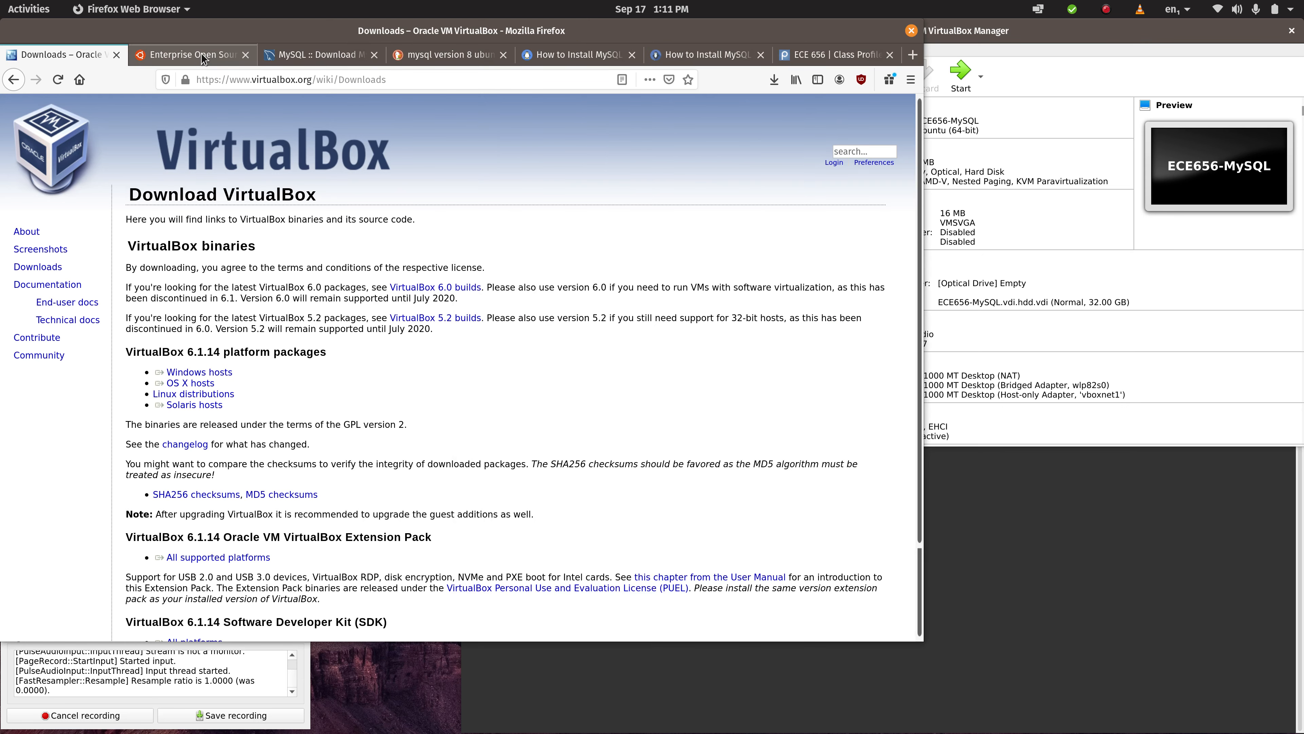
click(191, 54)
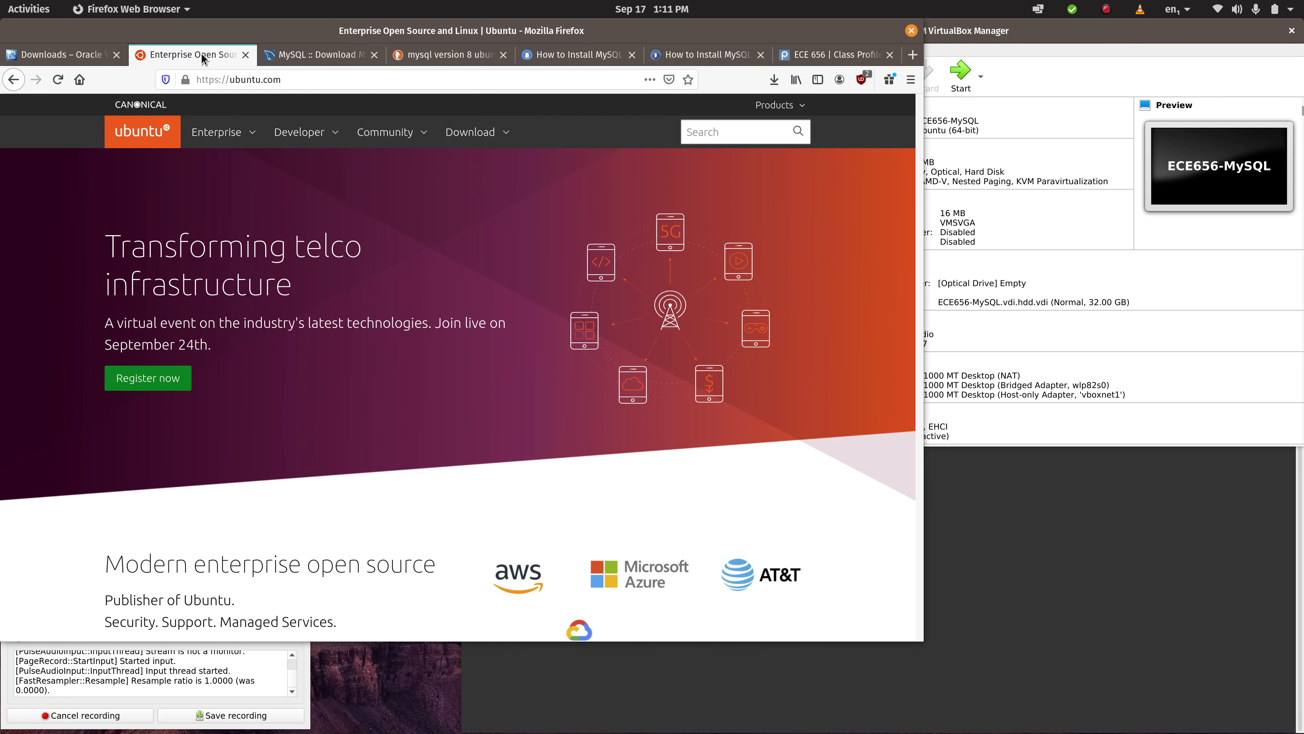
click(246, 82)
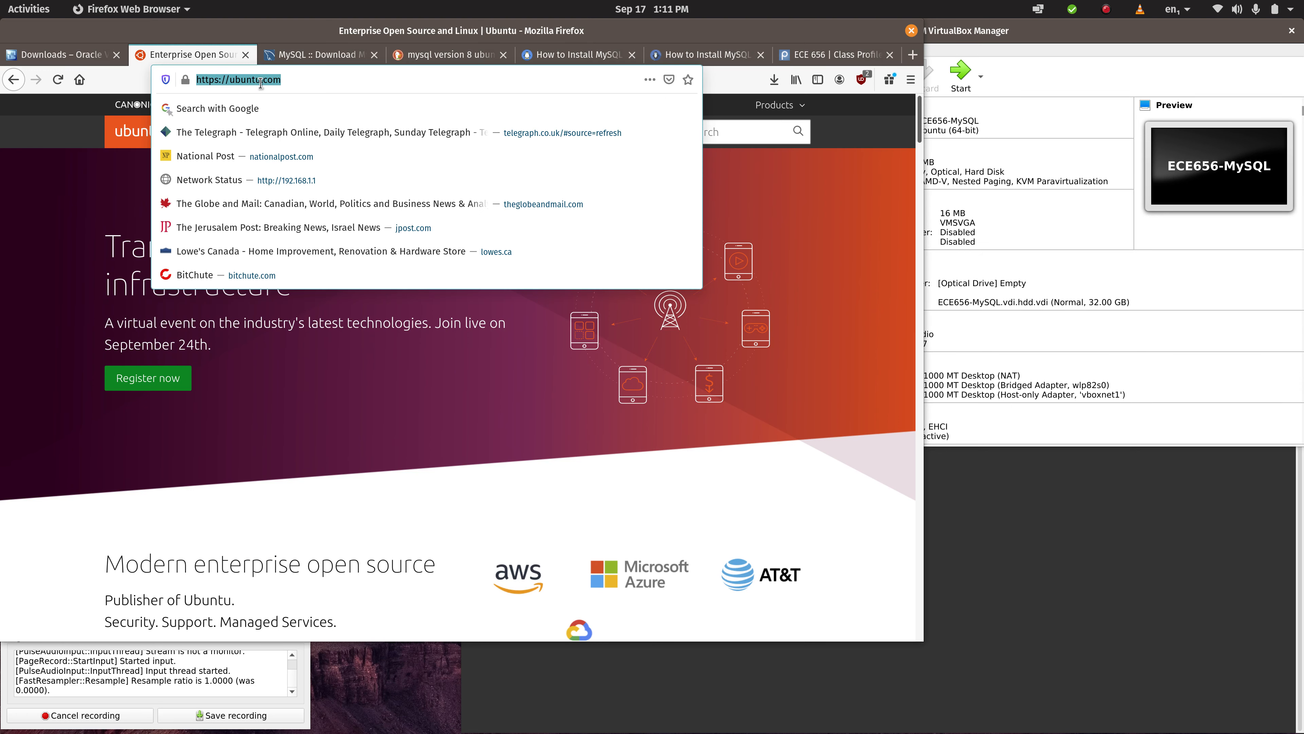
click(72, 216)
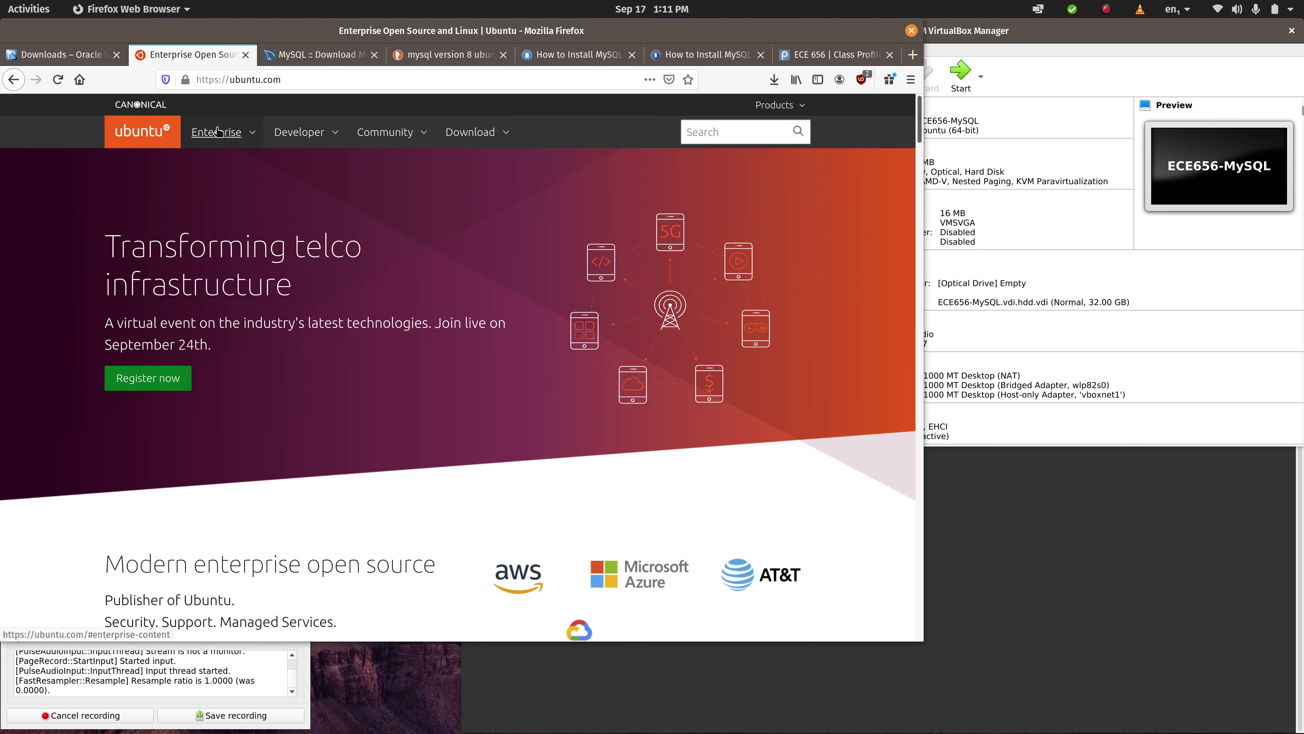
- Request the Ubuntu Server 20.04 LTS download from the site and dismiss the prompt for opening or saving the ISO
click(462, 135)
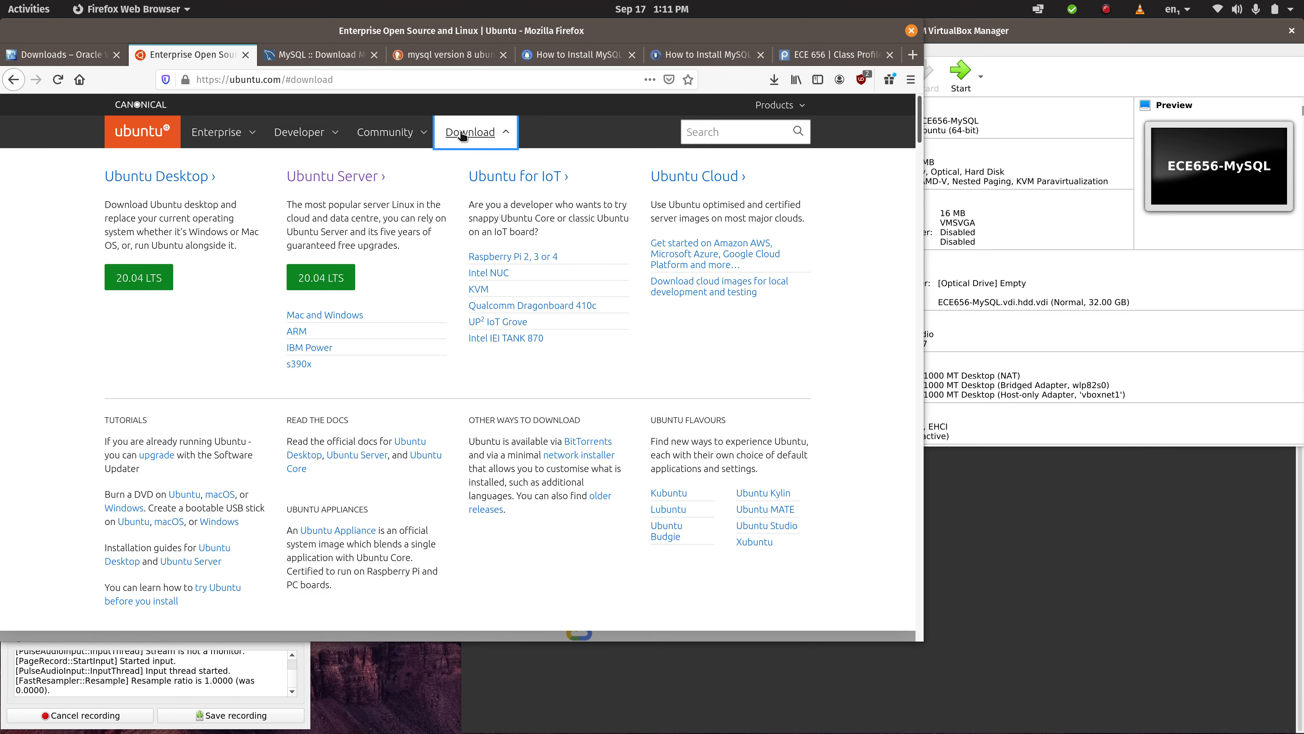
click(319, 280)
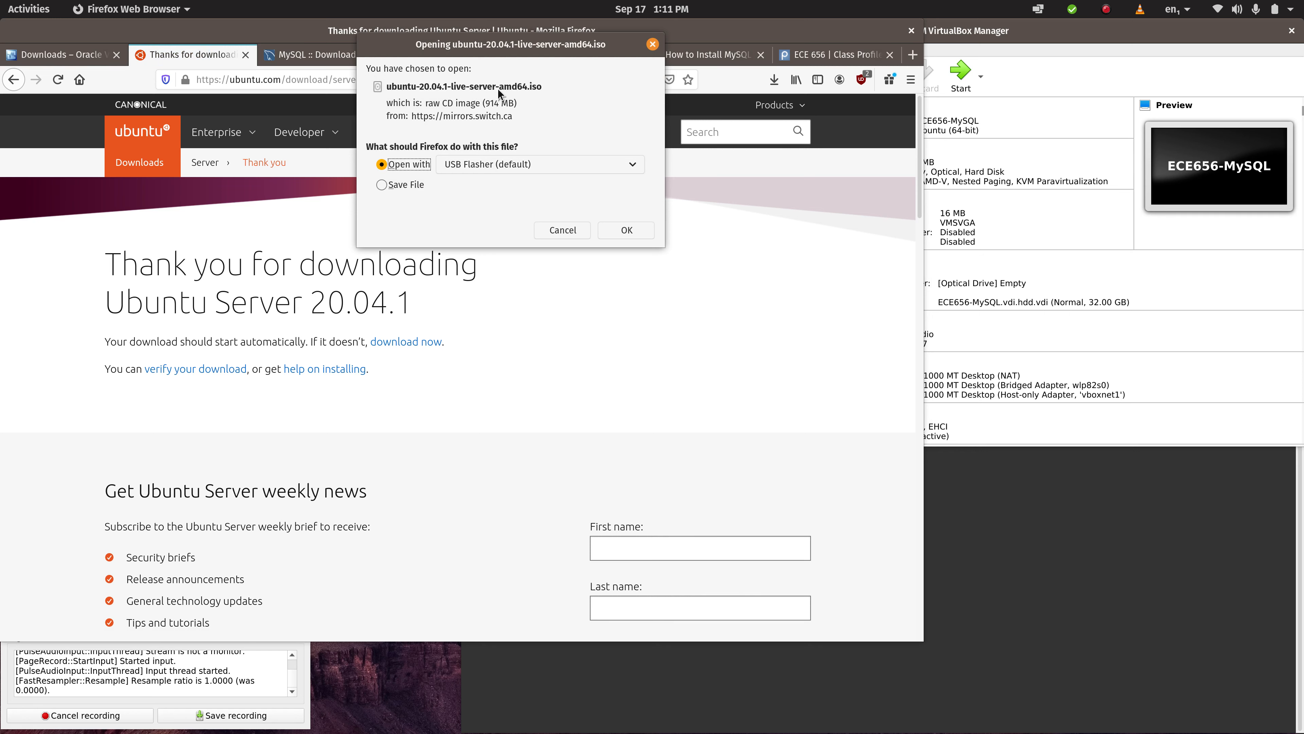
click(561, 230)
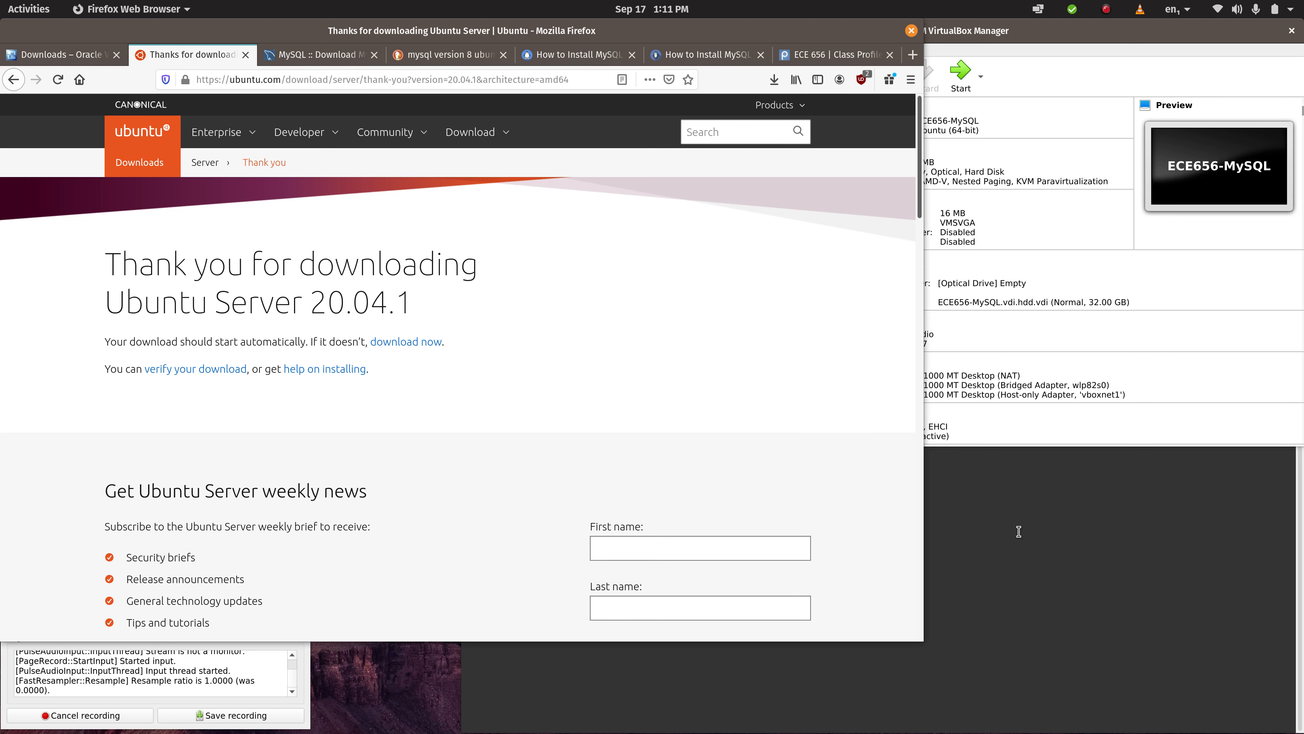
- Switch to the terminal and list the details of ~/Downloads/ubuntu-18.04.3-live-server-amd64.iso
key(alt+Tab)
text(ls -l)
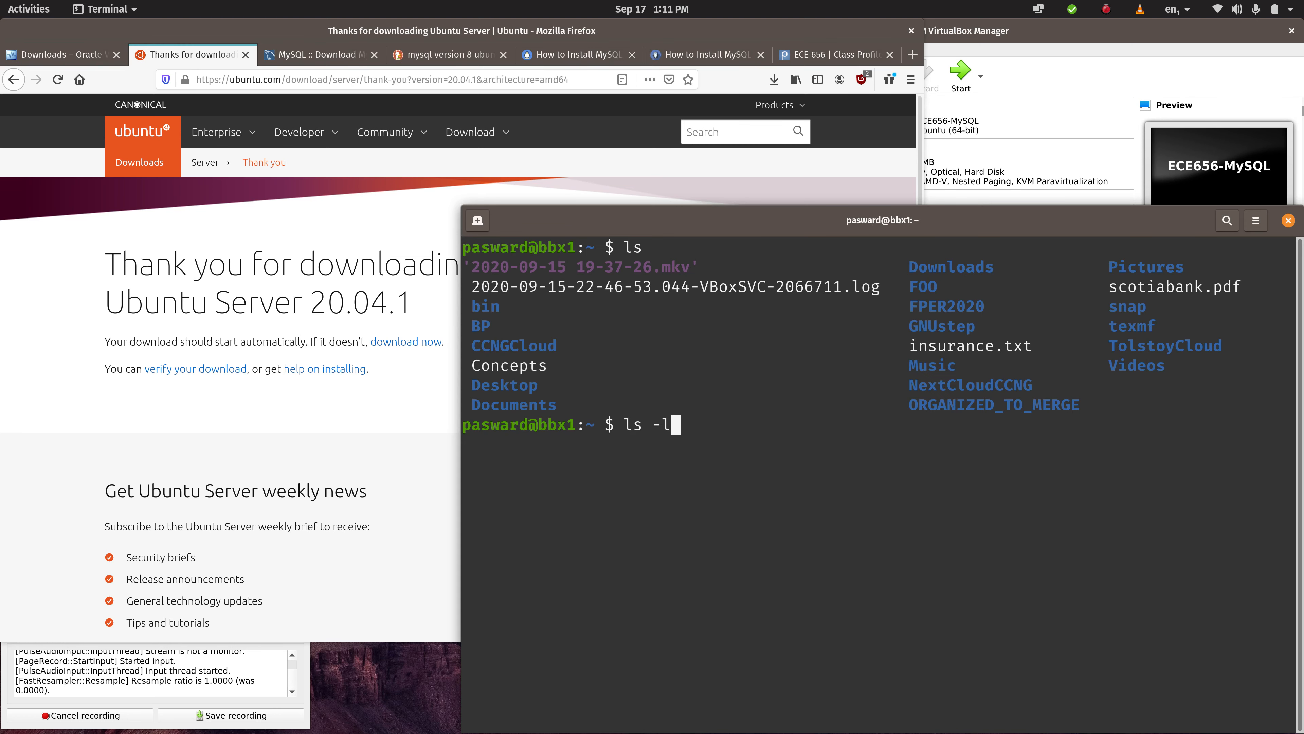
text( ~/Dow)
key(Tab)
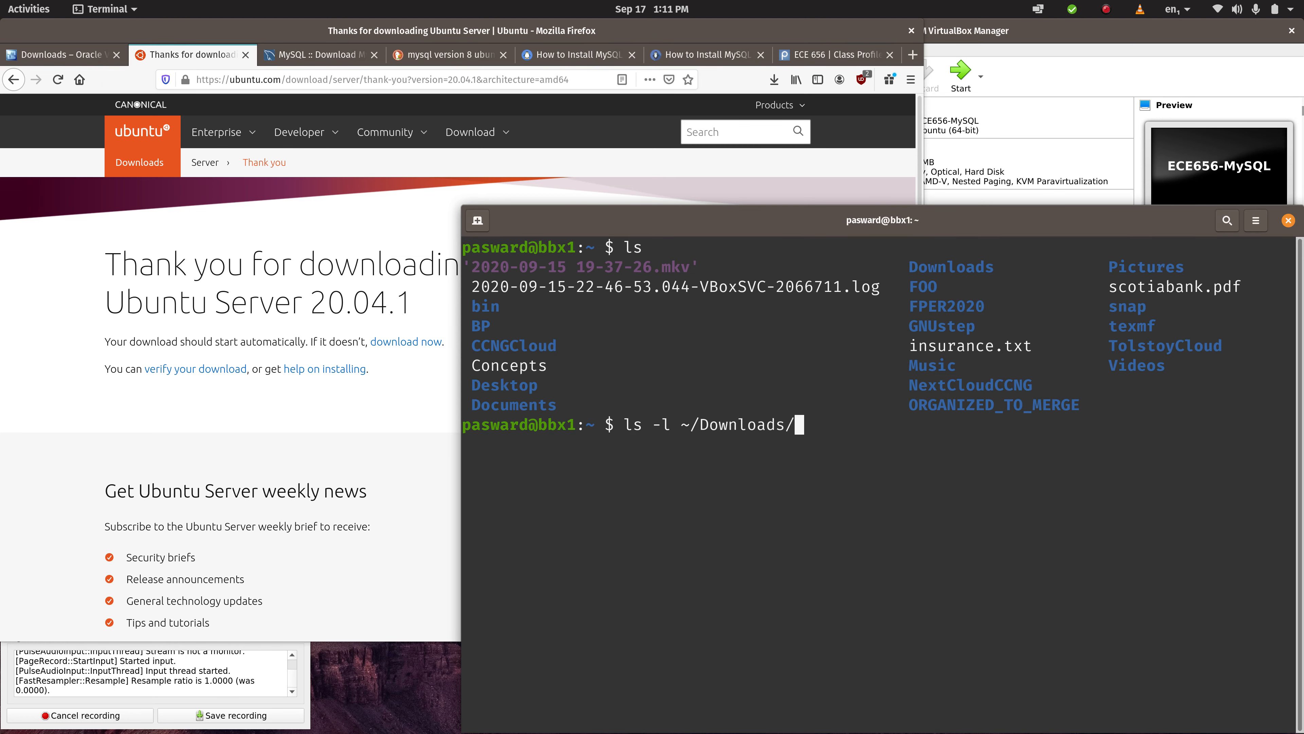
text(ub)
key(Tab)
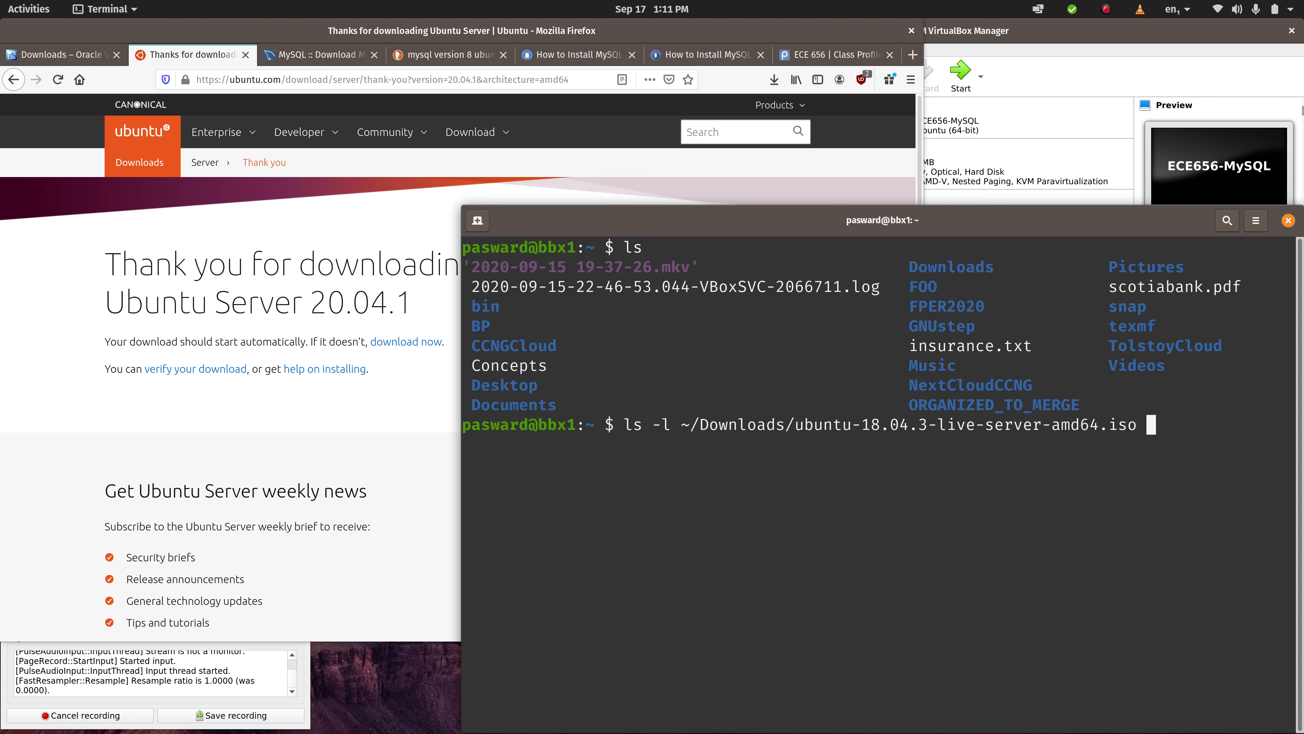
key(Return)
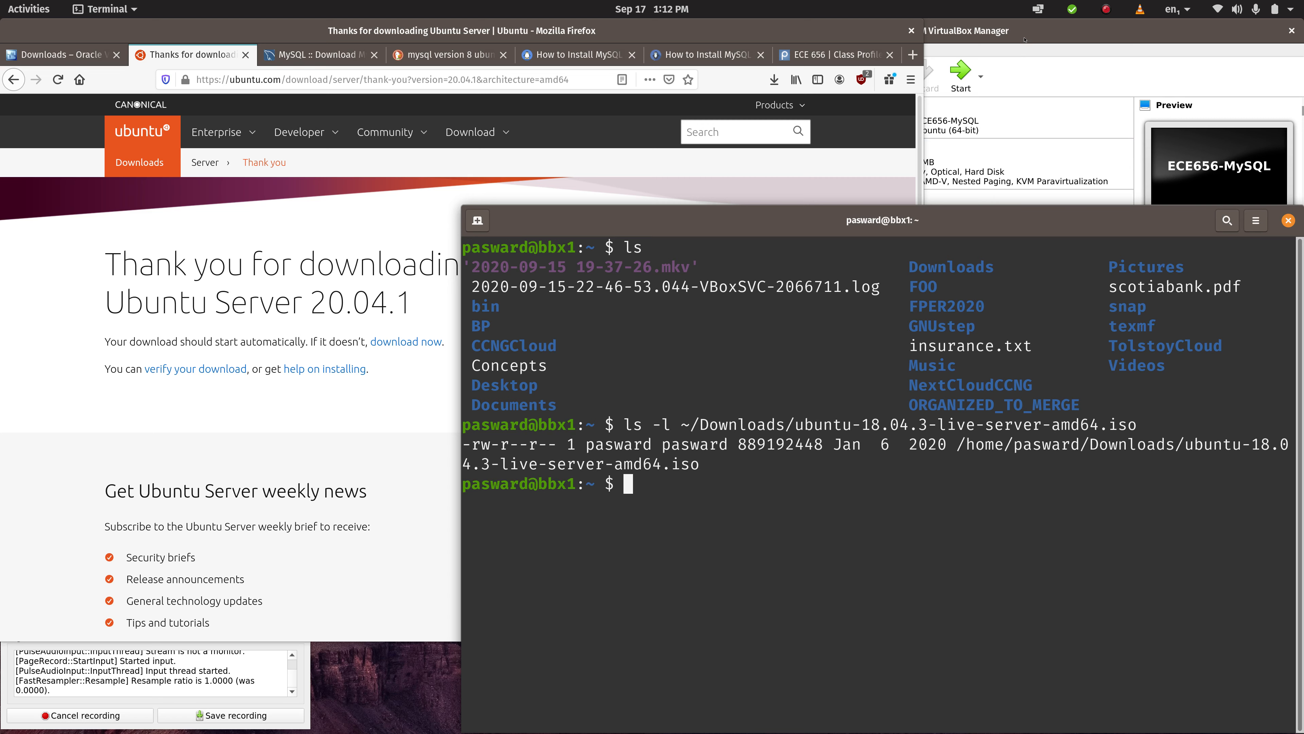
- Switch to VirtualBox, start the ECE656-MySQL virtual machine and review the start-up disks on offer
click(1016, 49)
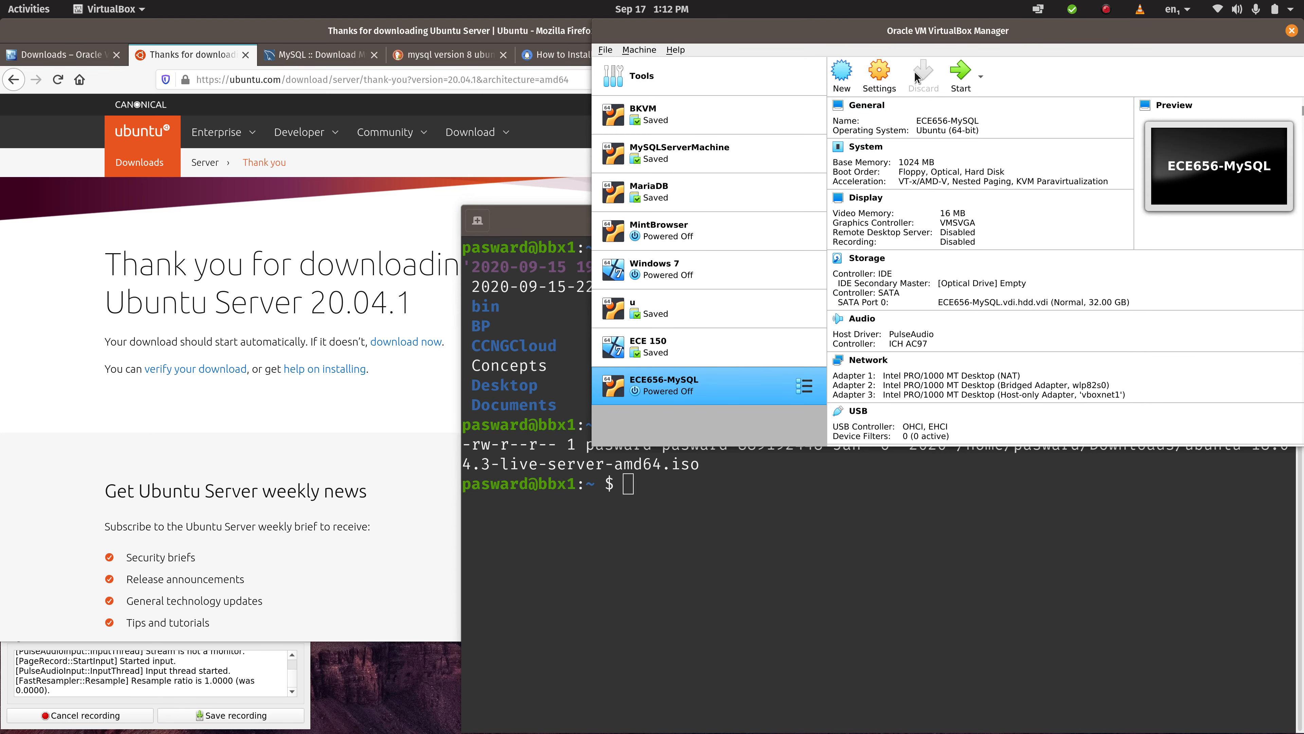
click(952, 80)
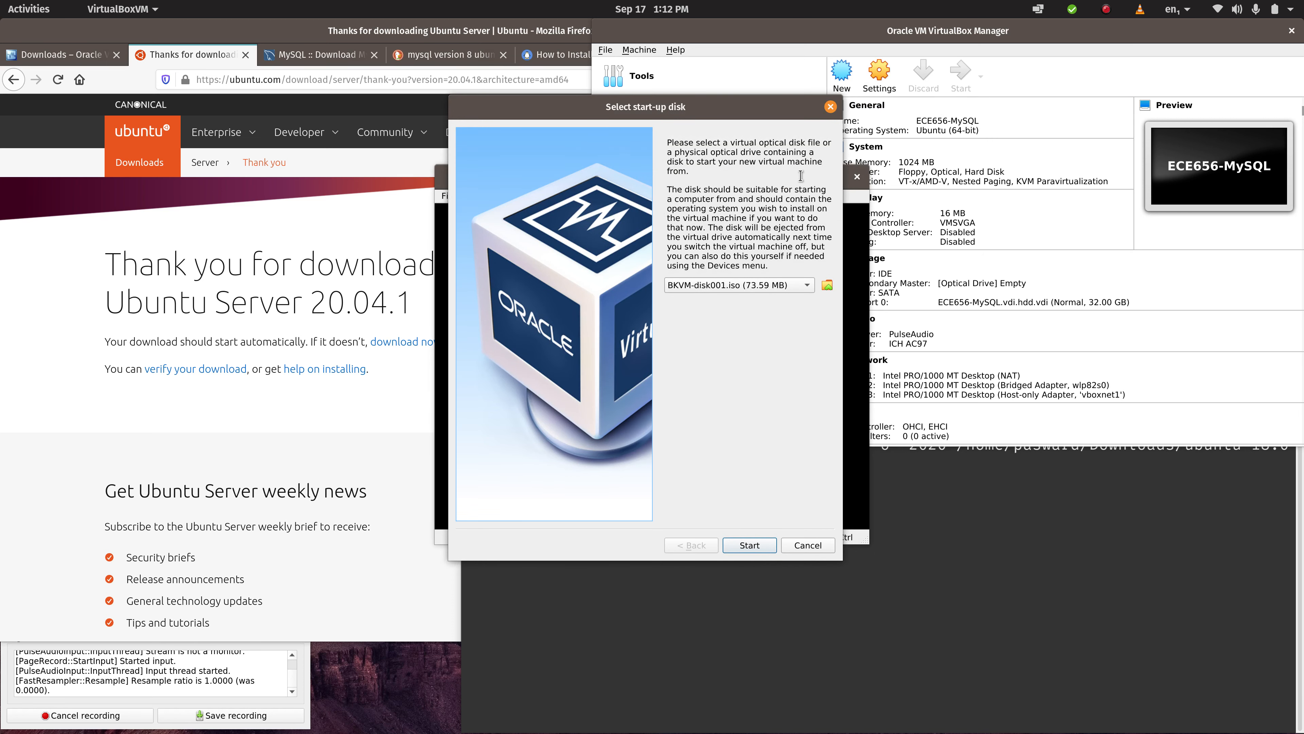
click(804, 288)
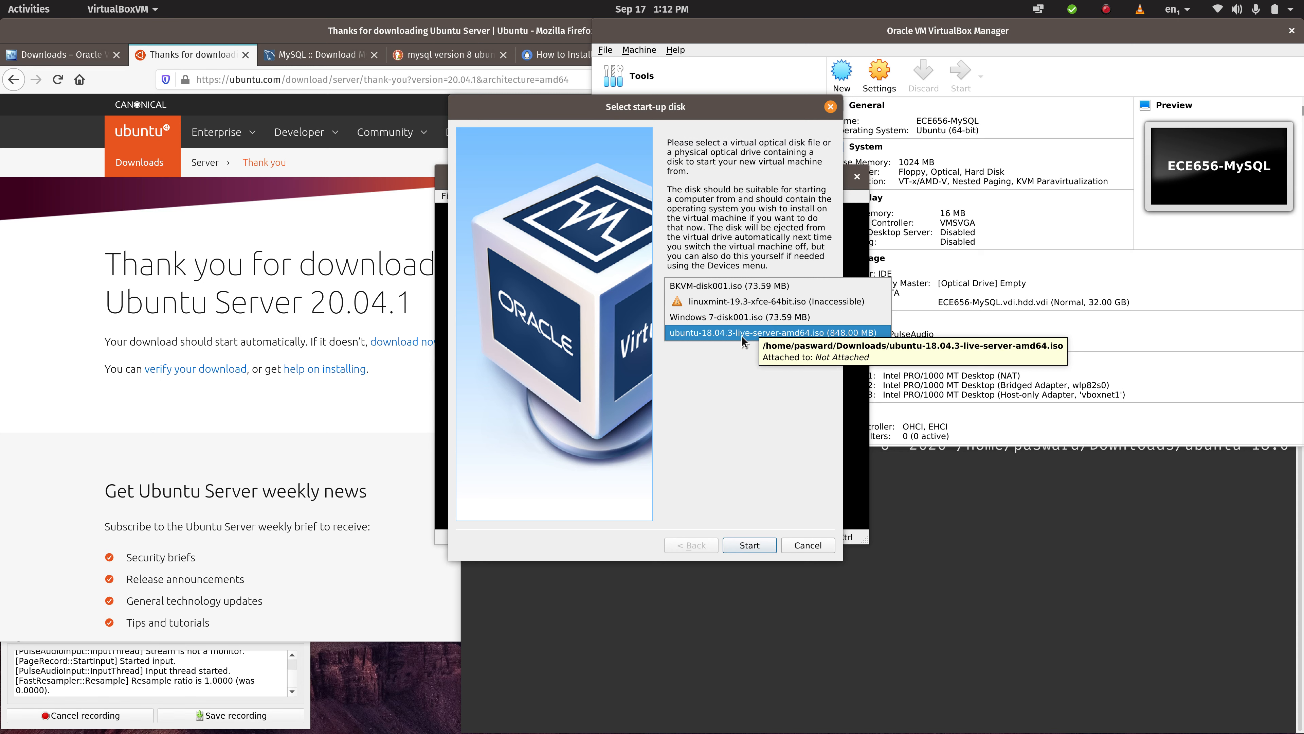
click(733, 390)
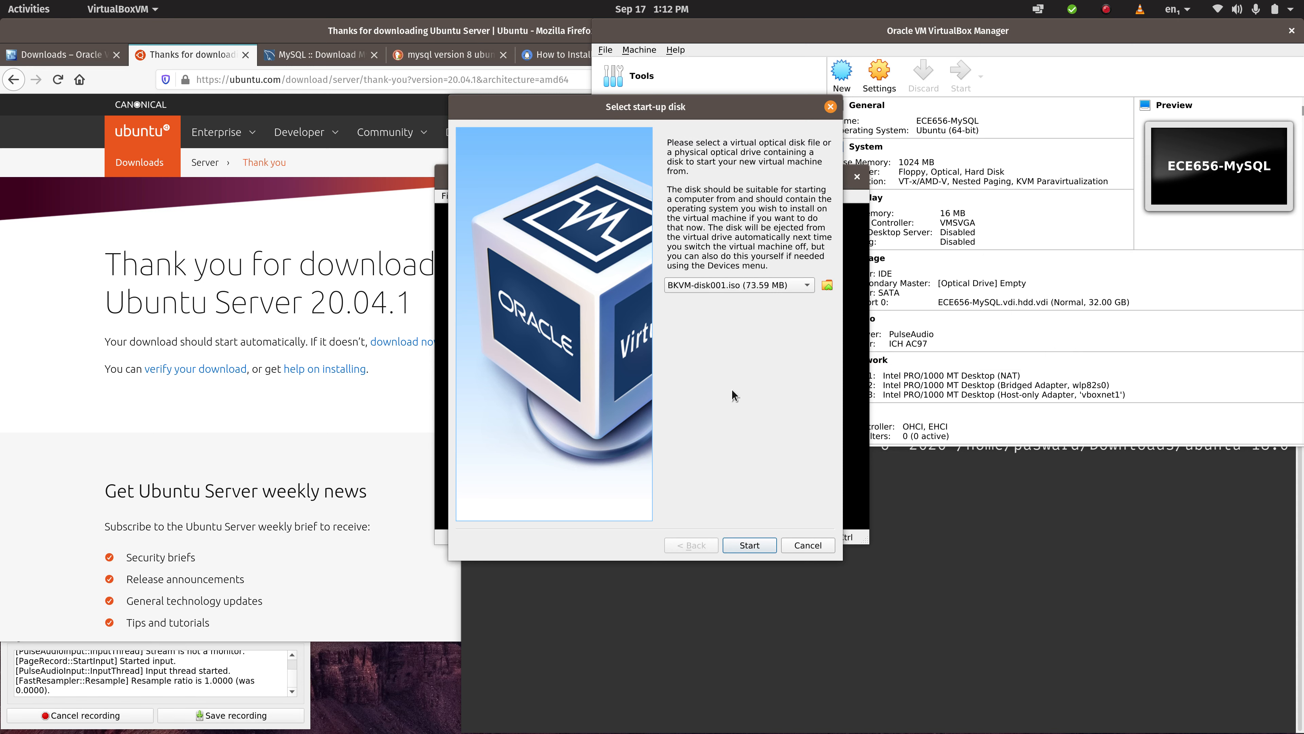
click(801, 285)
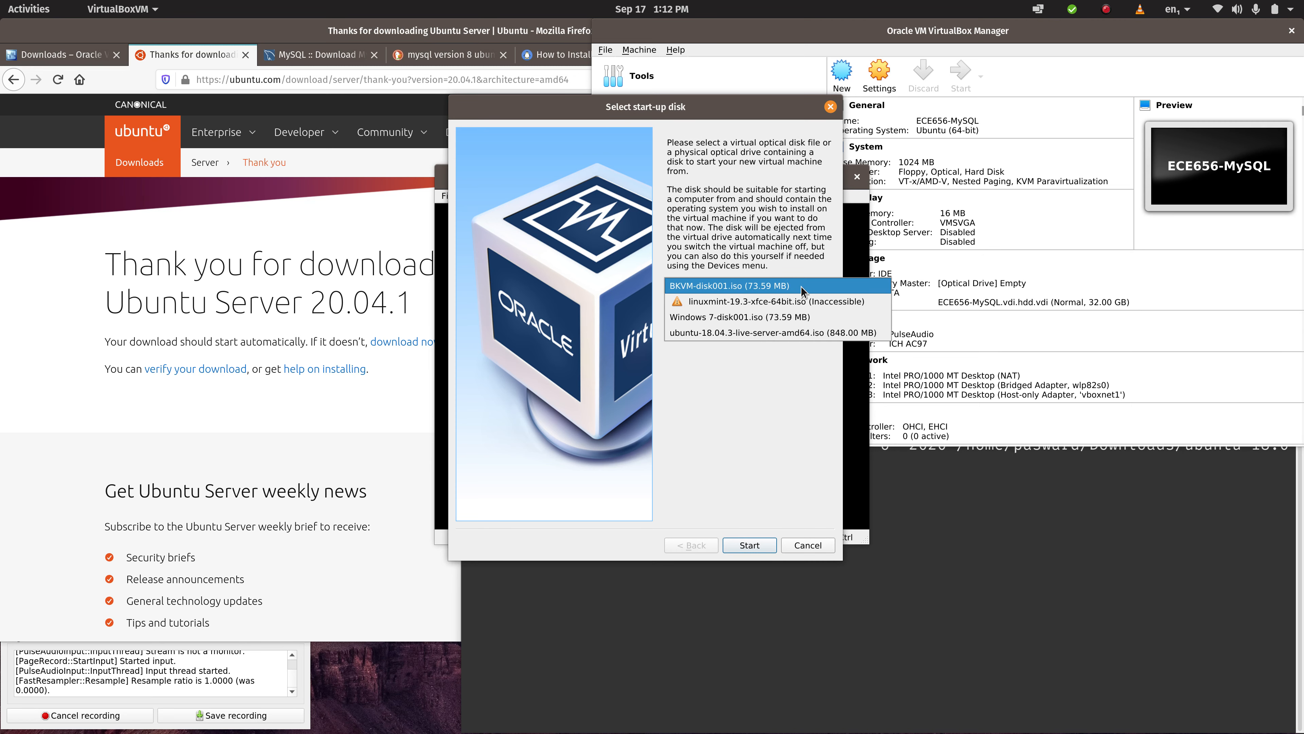
click(776, 411)
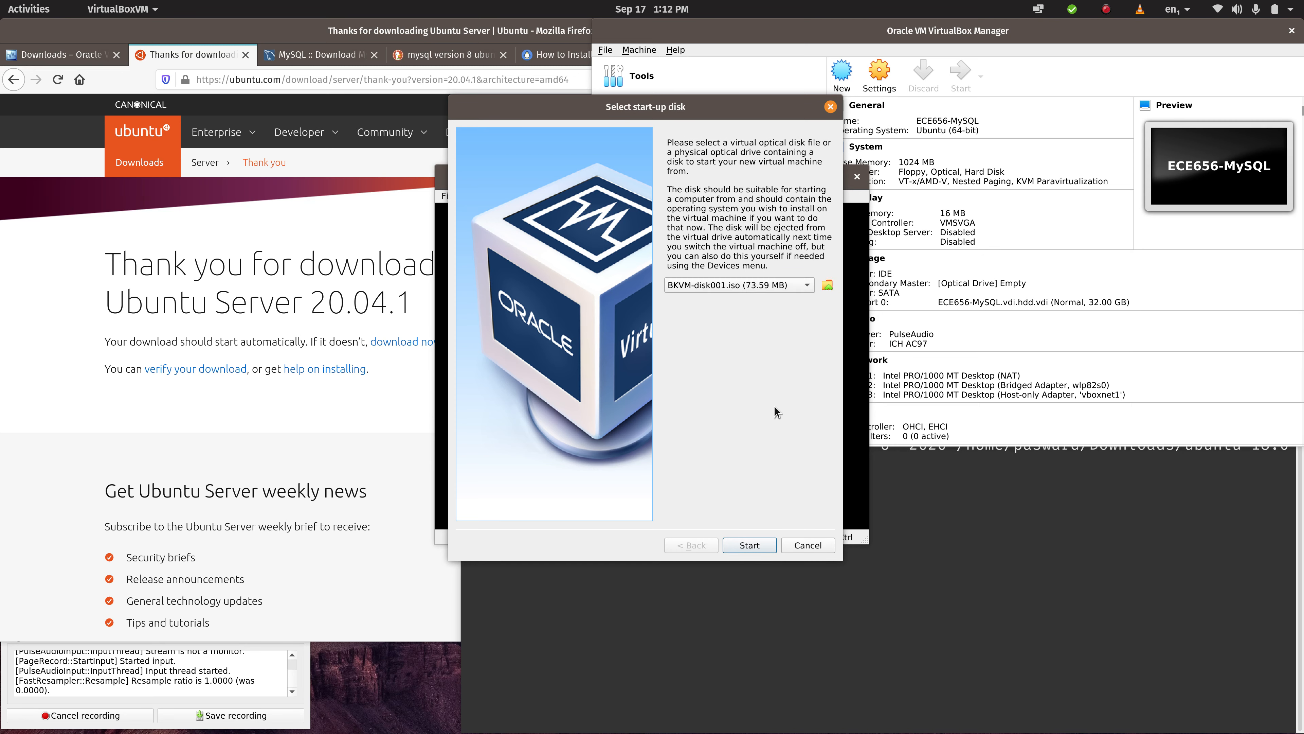
- Open the optical disk selector and browse from the home folder to Downloads for an ISO to add
click(828, 286)
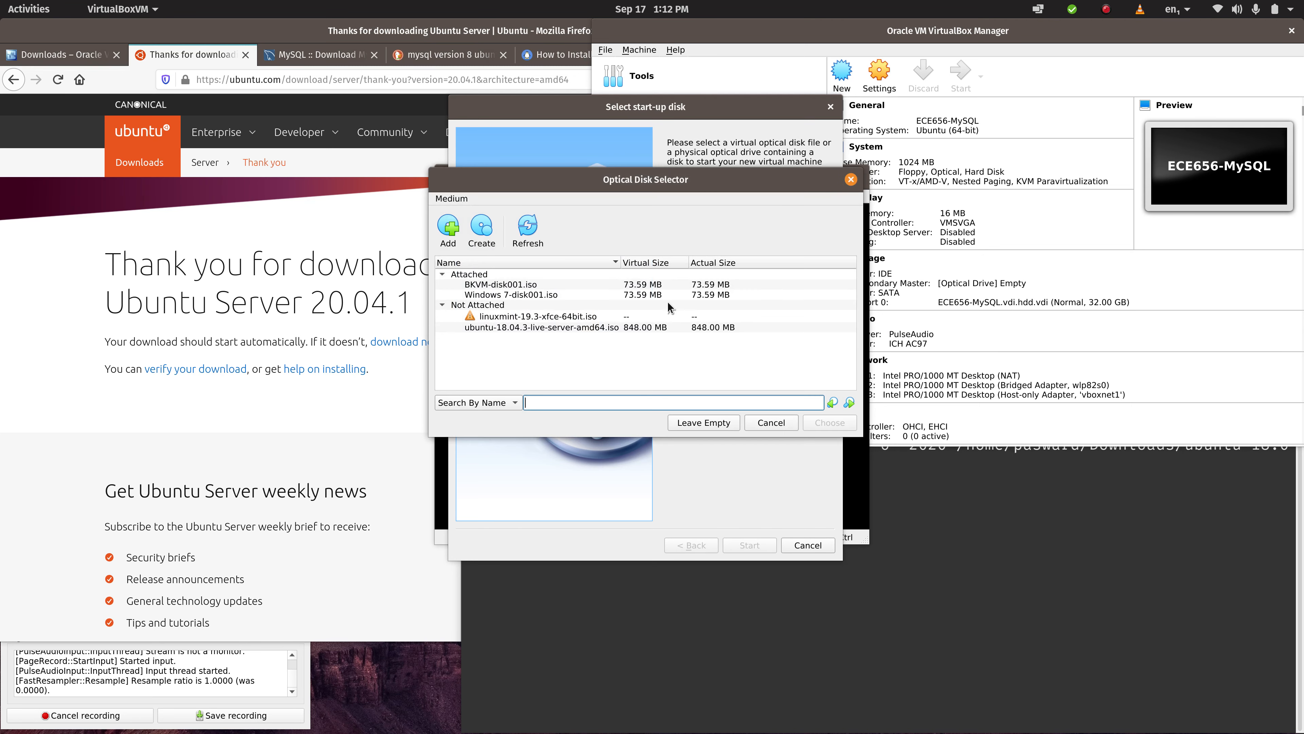
click(438, 222)
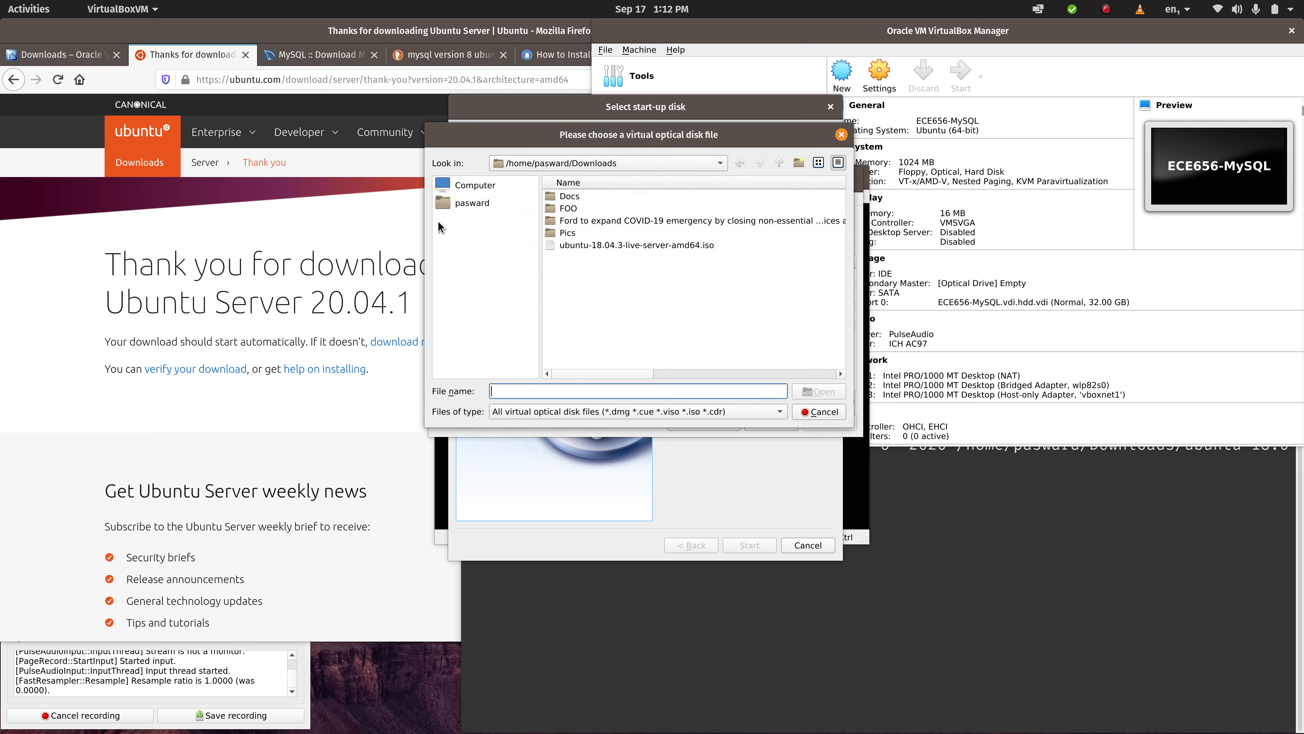
click(552, 163)
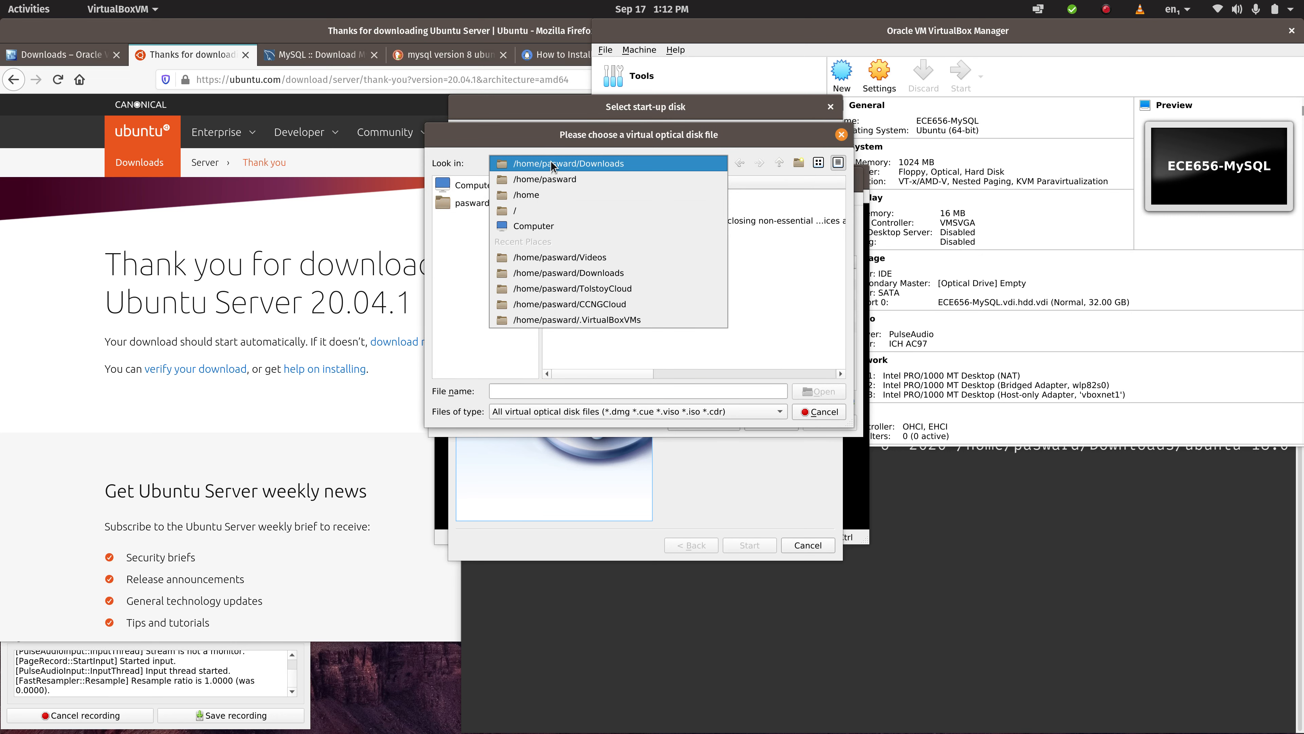
click(551, 164)
click(474, 204)
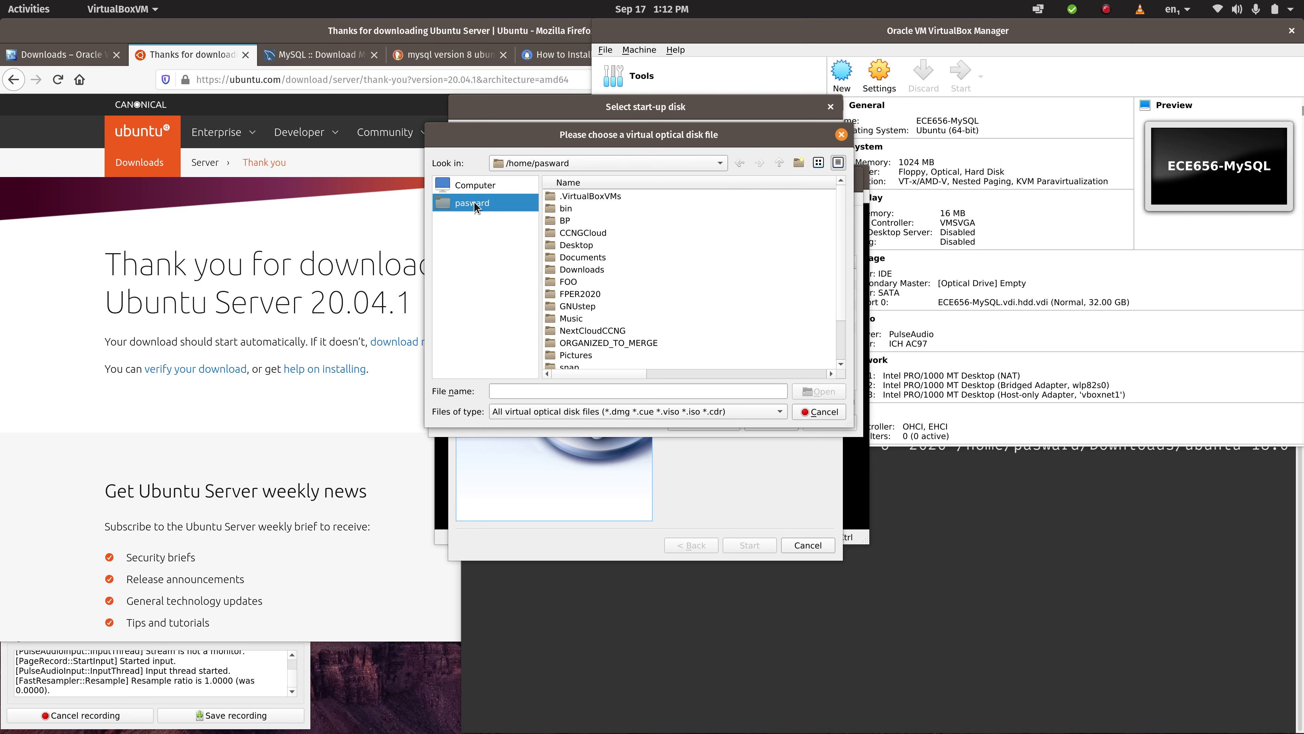
double_click(572, 270)
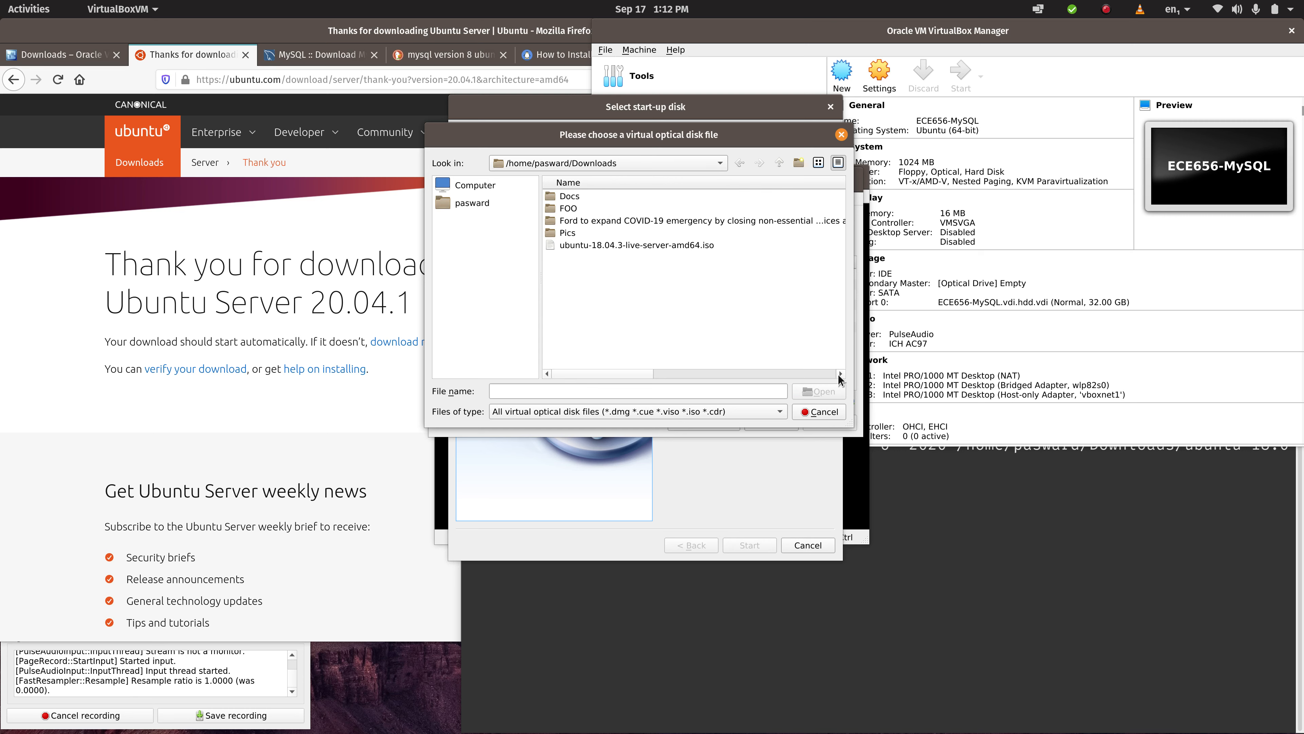
- Move the disk file chooser, the Optical Disk Selector and the start-up disk dialog around to uncover the terminal and VirtualBox windows
click(946, 524)
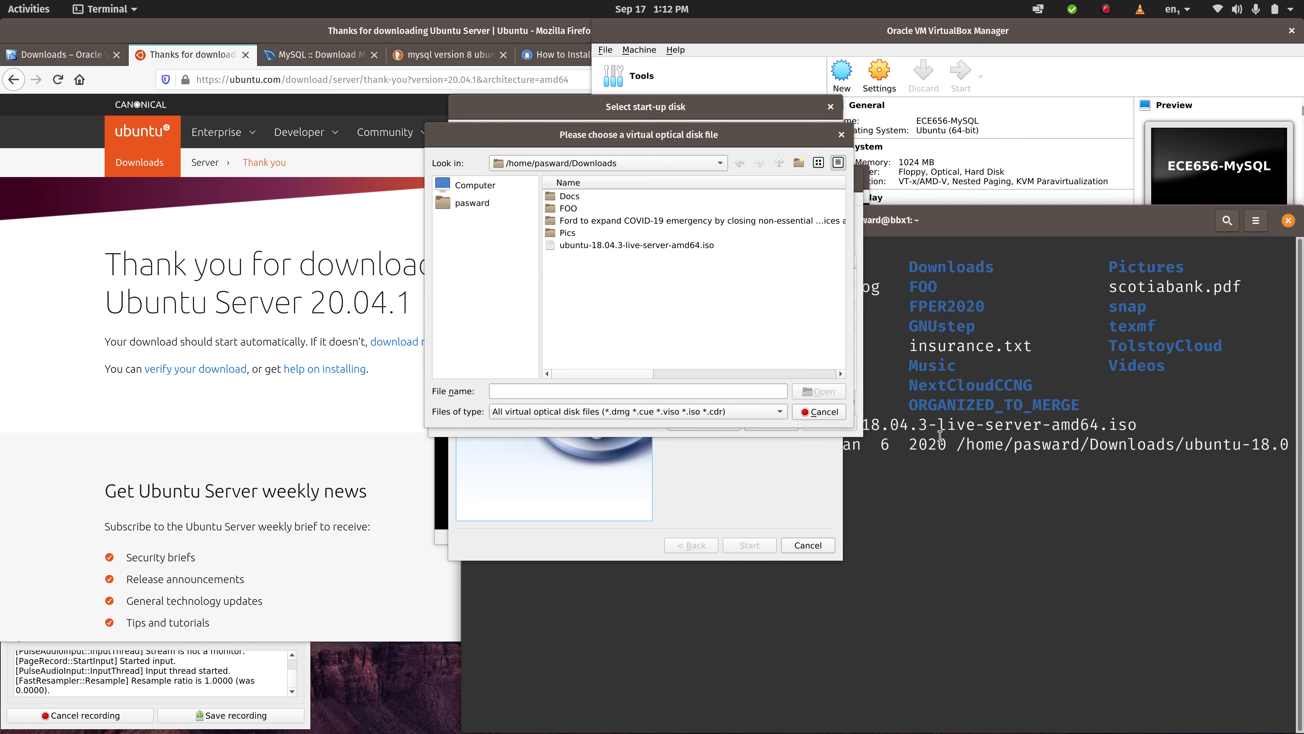
drag(754, 133, 354, 125)
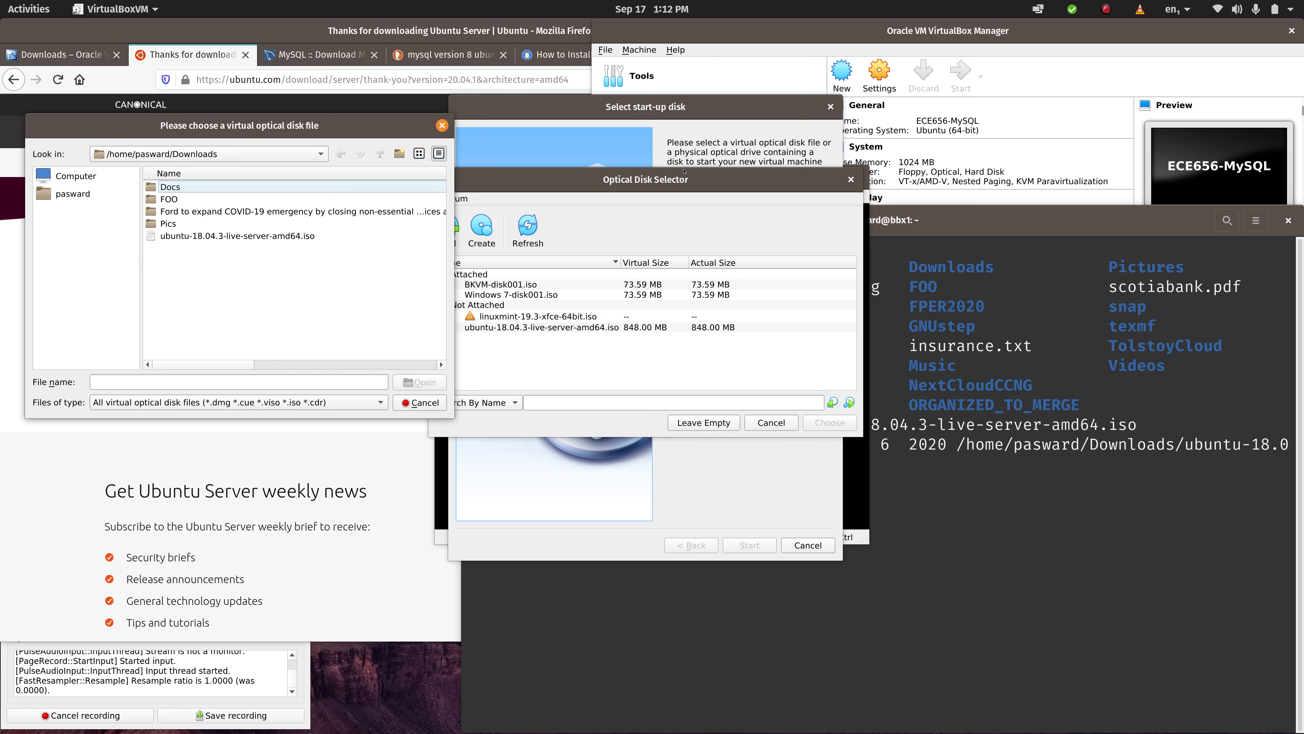
drag(646, 179, 247, 35)
drag(686, 108, 406, 31)
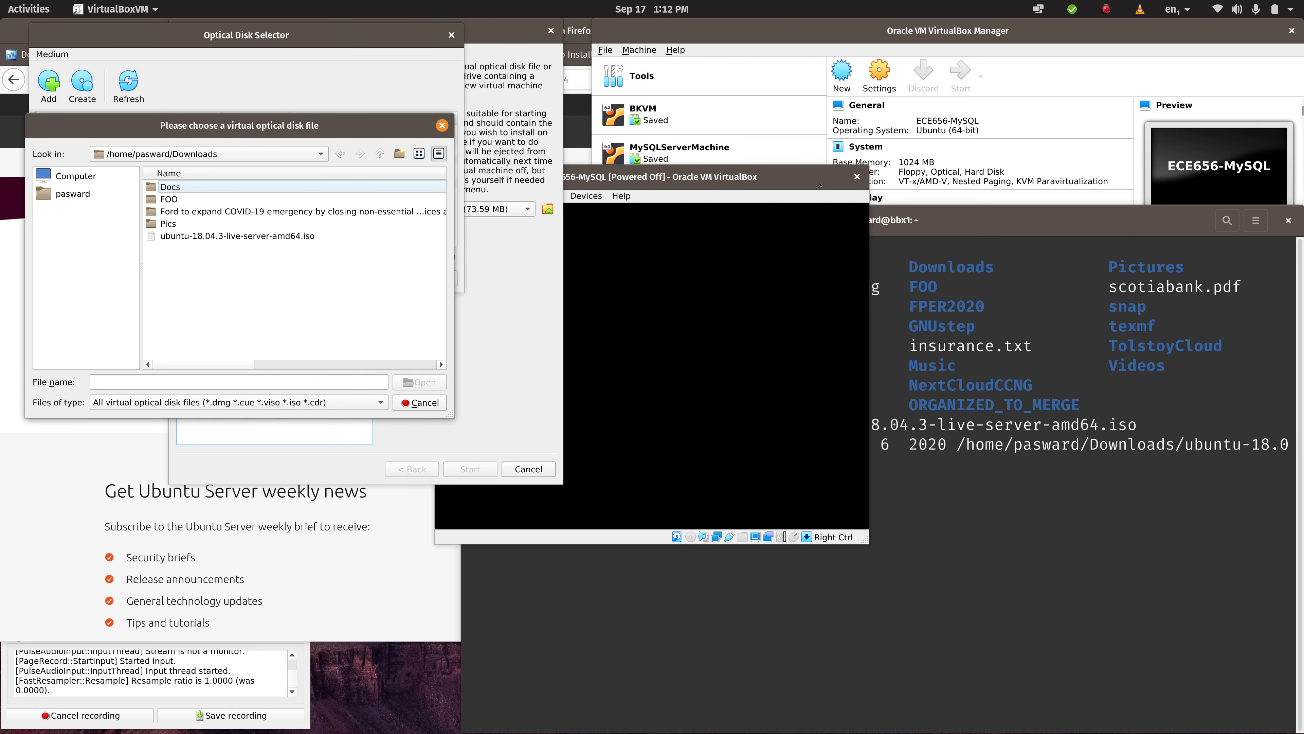
click(986, 232)
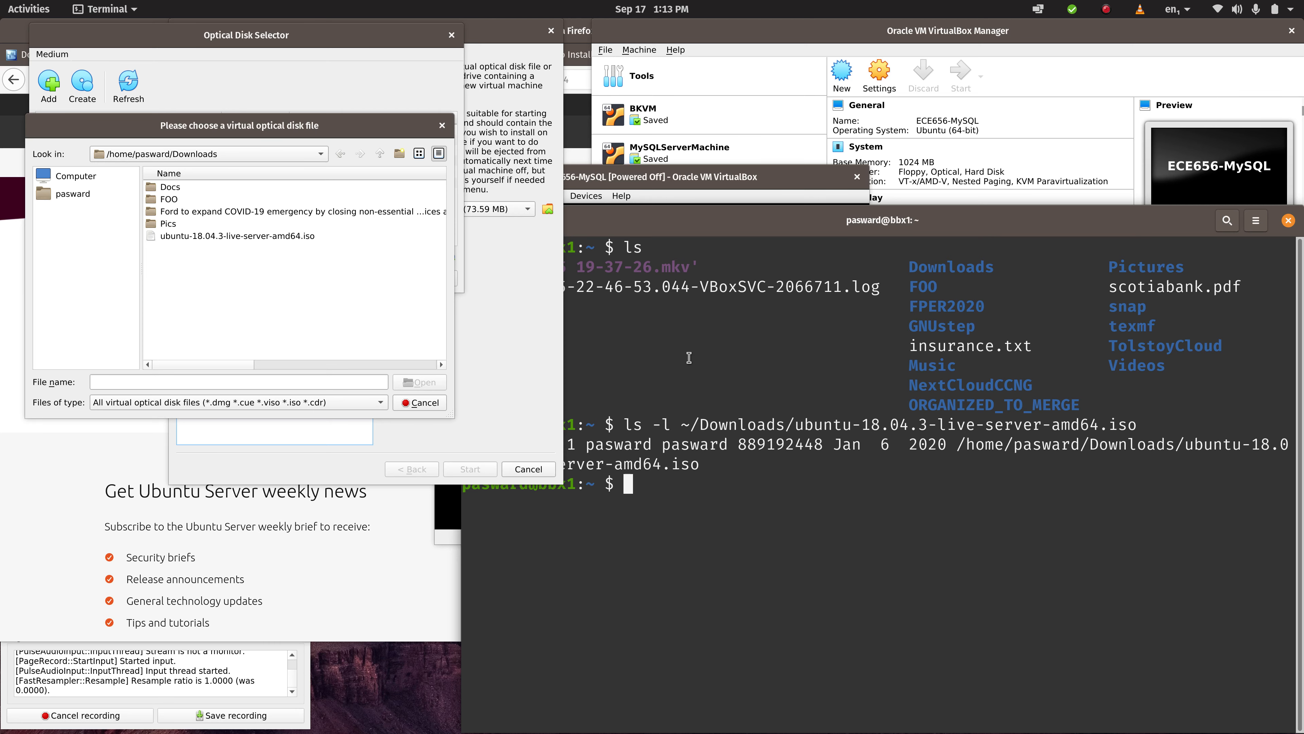
drag(310, 35, 910, 101)
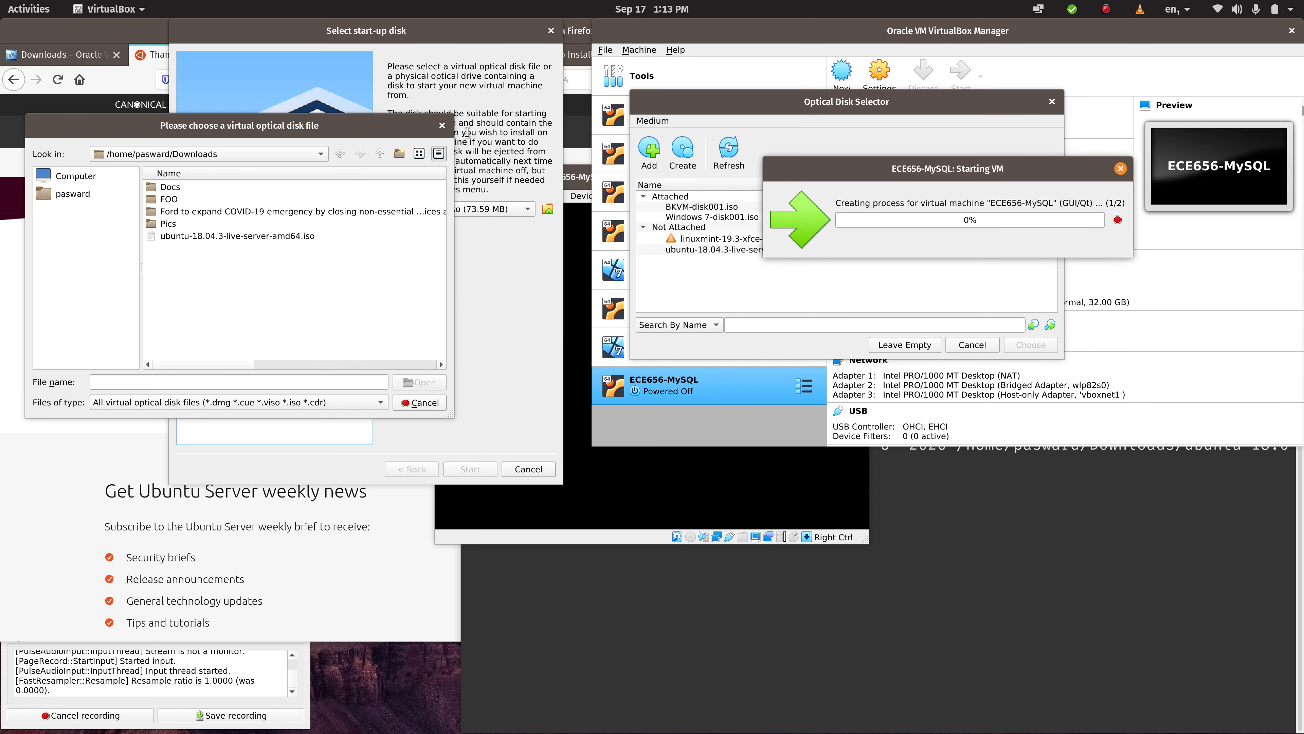
drag(402, 122, 1082, 229)
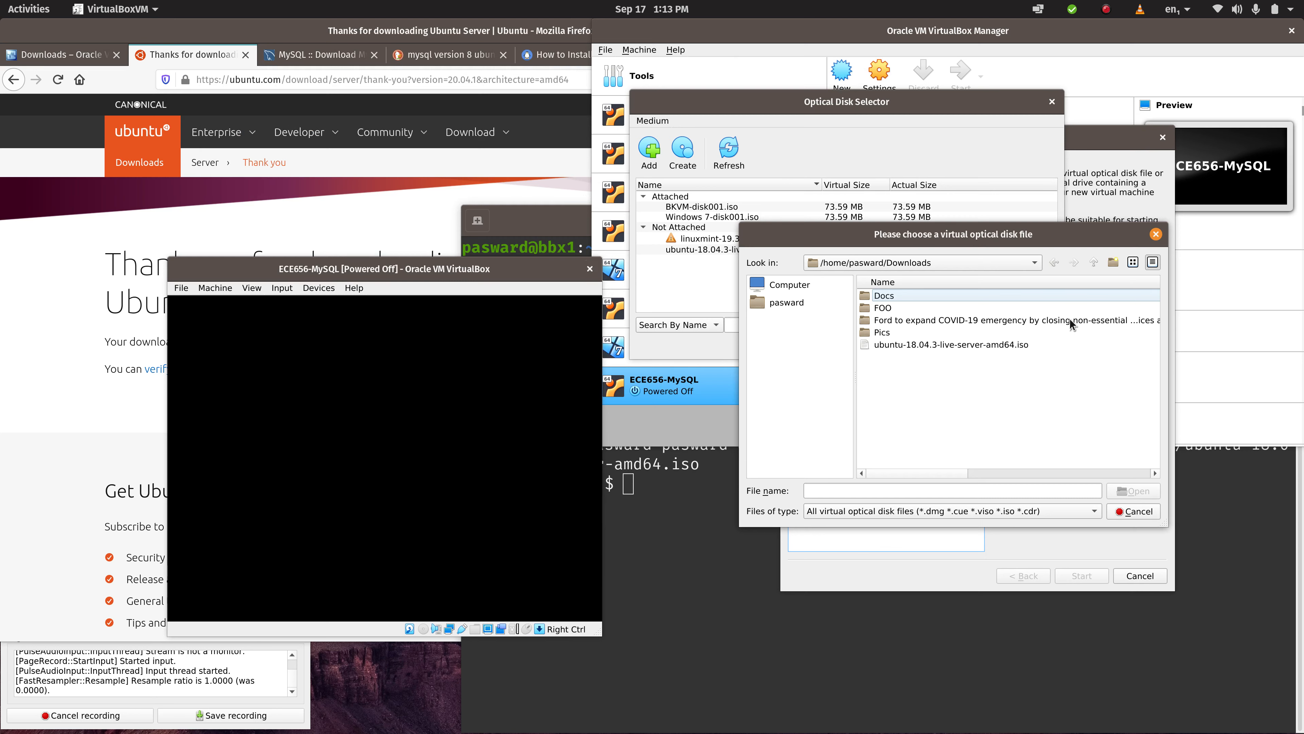
- Dismiss the disk file chooser, disk selector and start-up disk dialogs, and power off the ECE656-MySQL machine
click(1129, 511)
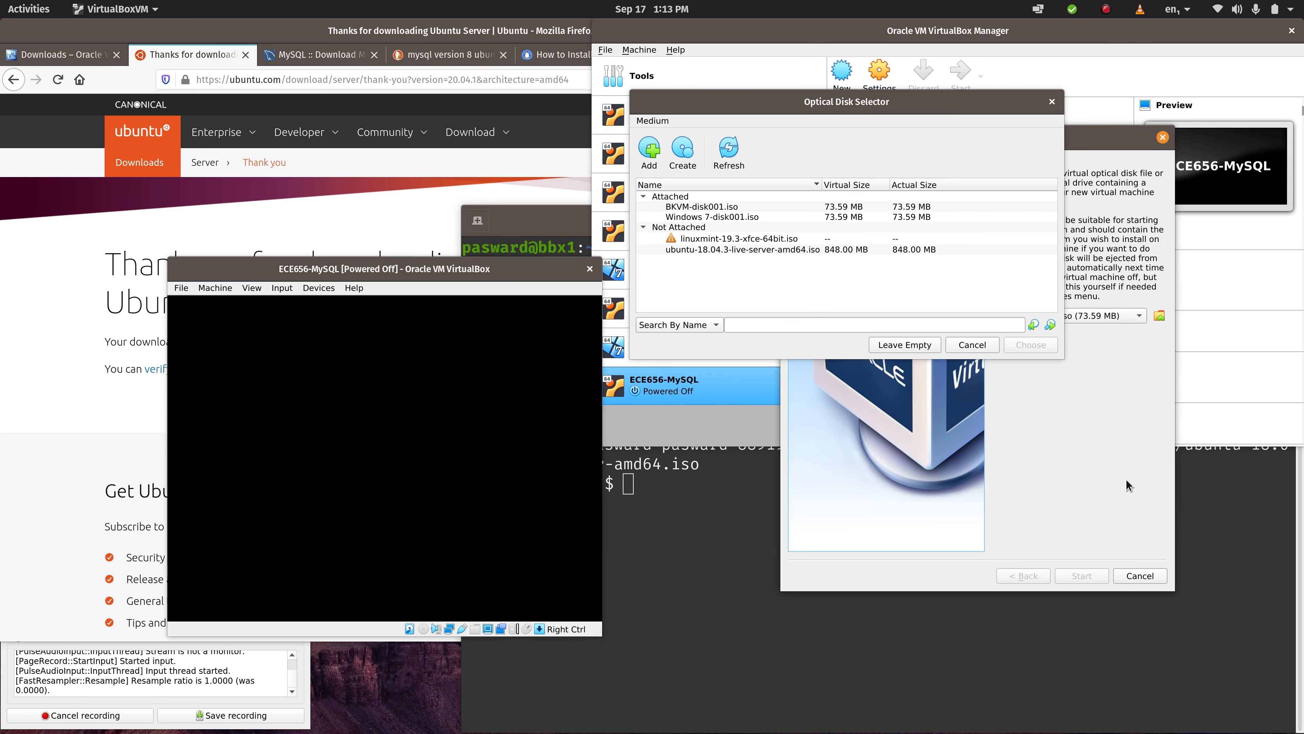
click(1052, 101)
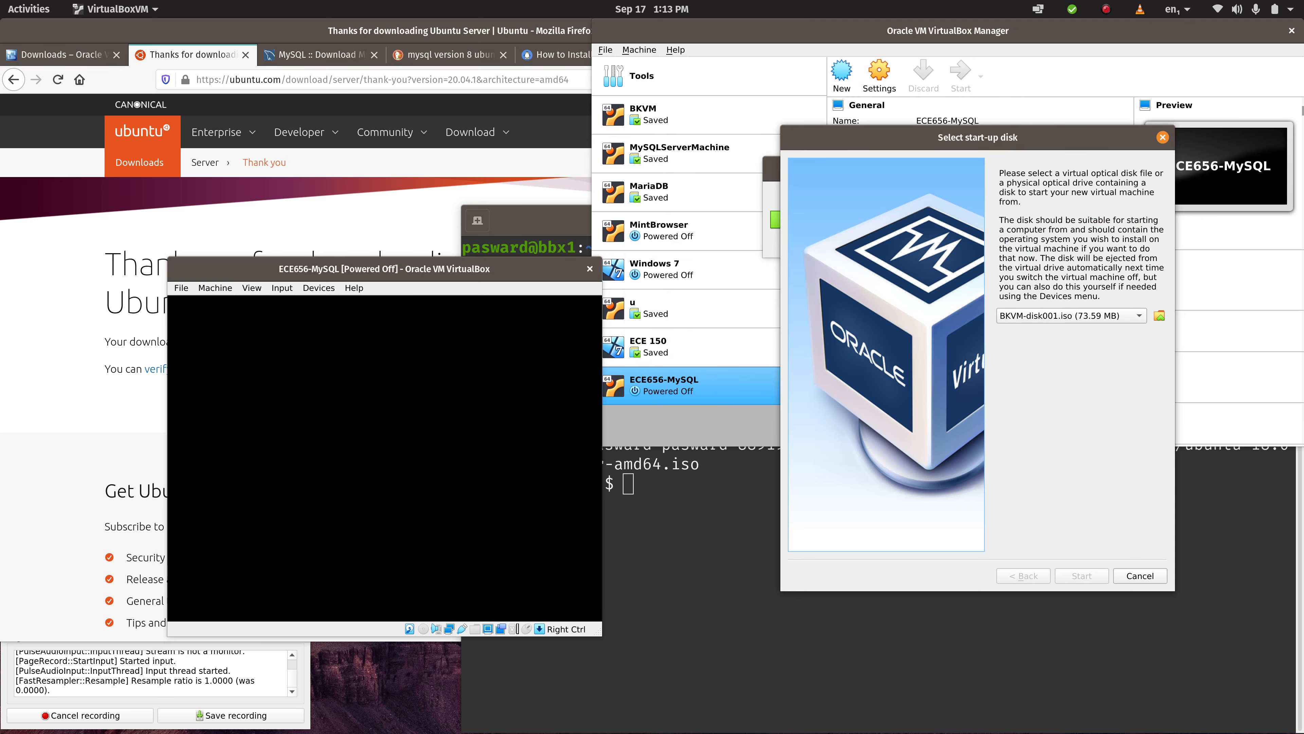
click(1162, 136)
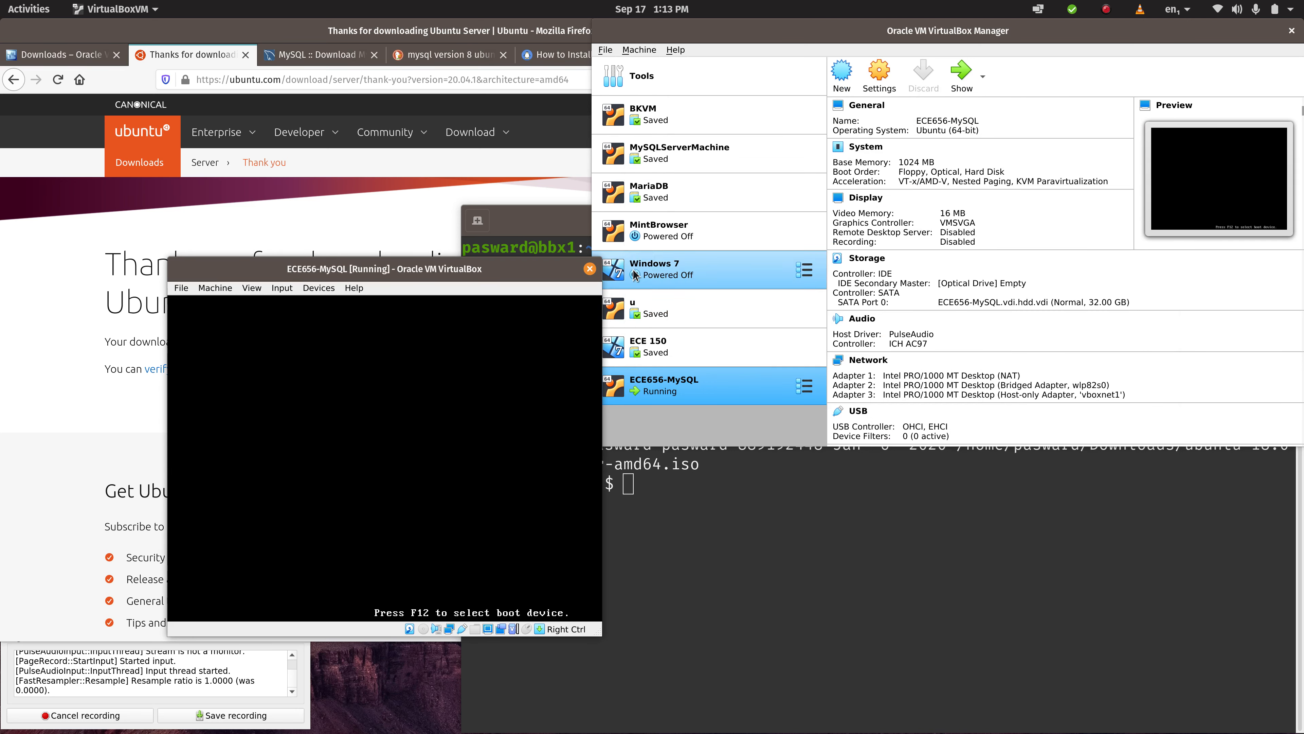
click(592, 270)
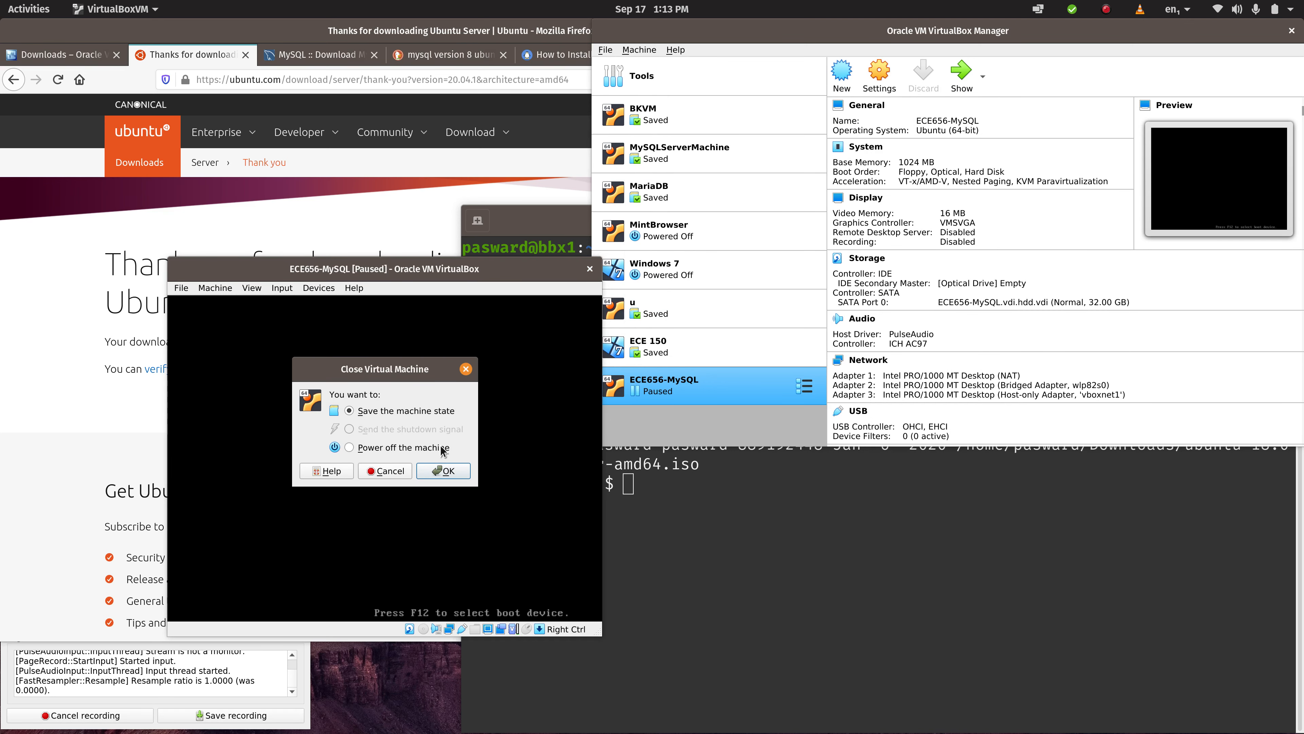
click(349, 448)
click(425, 474)
- Switch to Firefox and show the downloaded ubuntu-20.04.1-live-server-amd64.iso in its containing folder
double_click(433, 28)
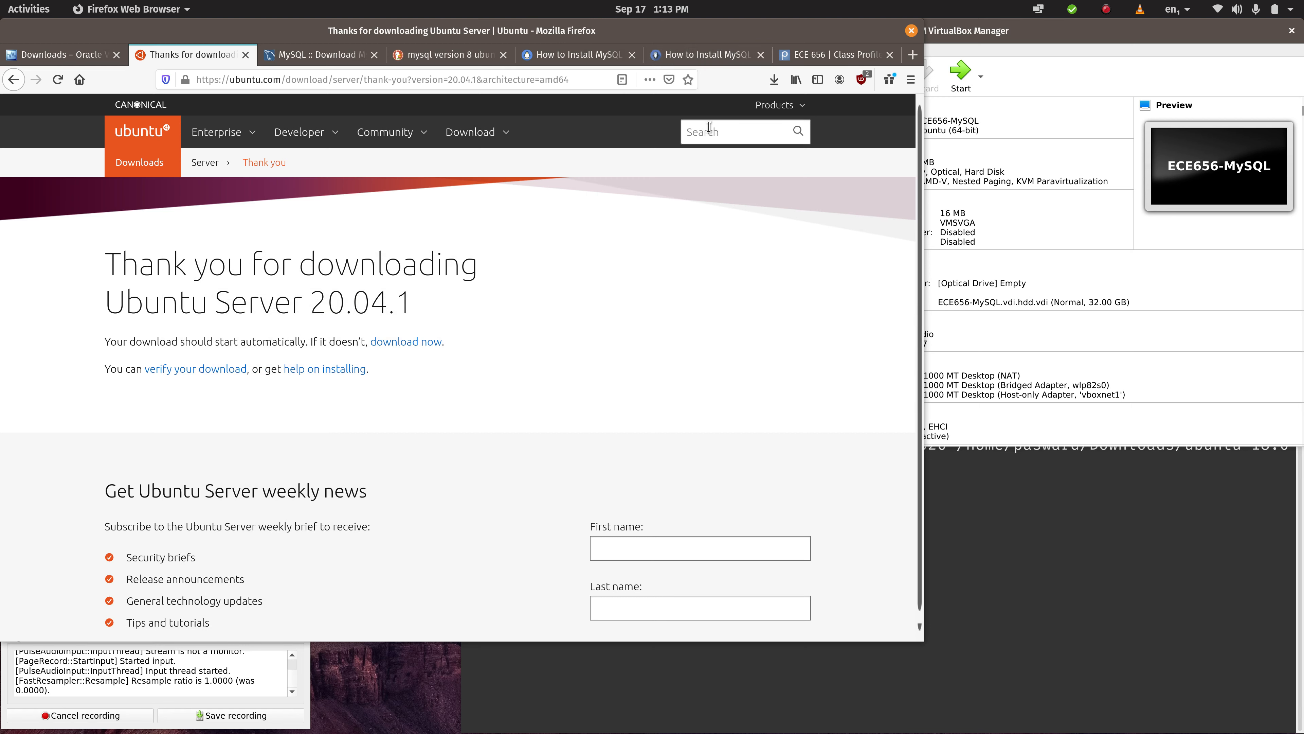
click(773, 79)
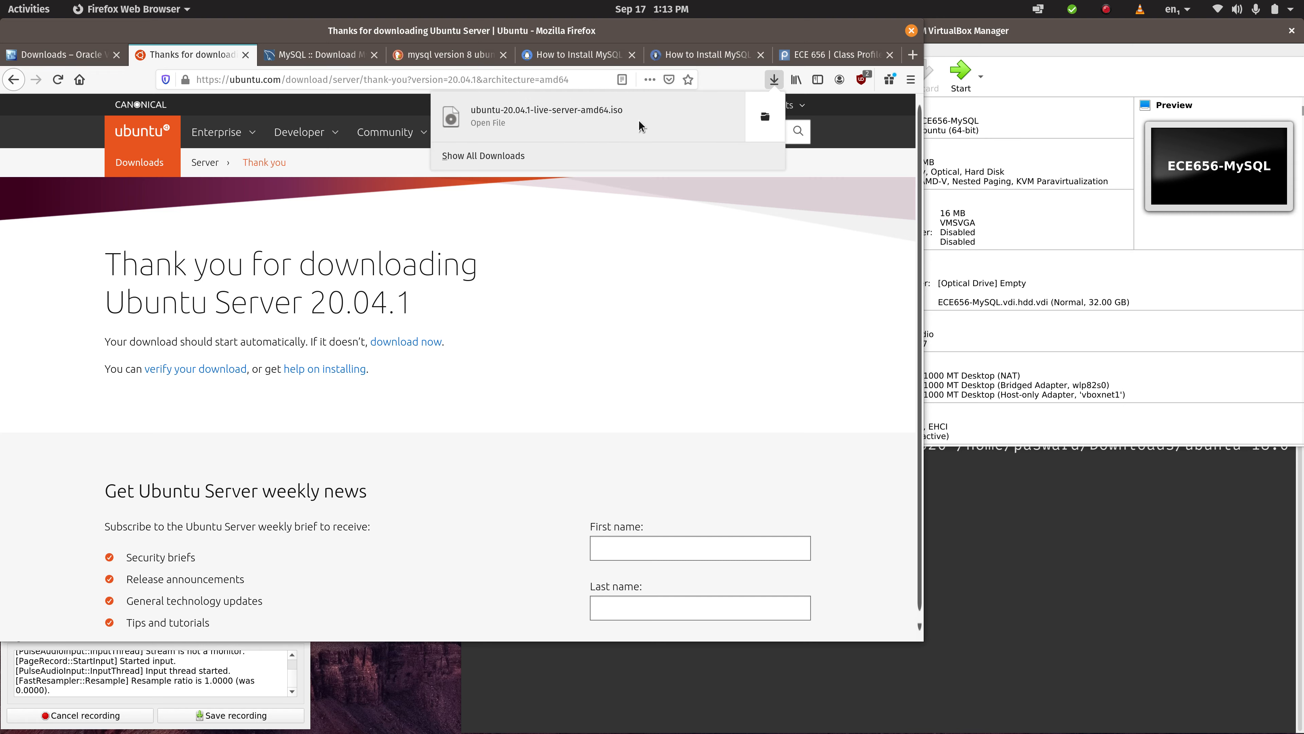
click(765, 116)
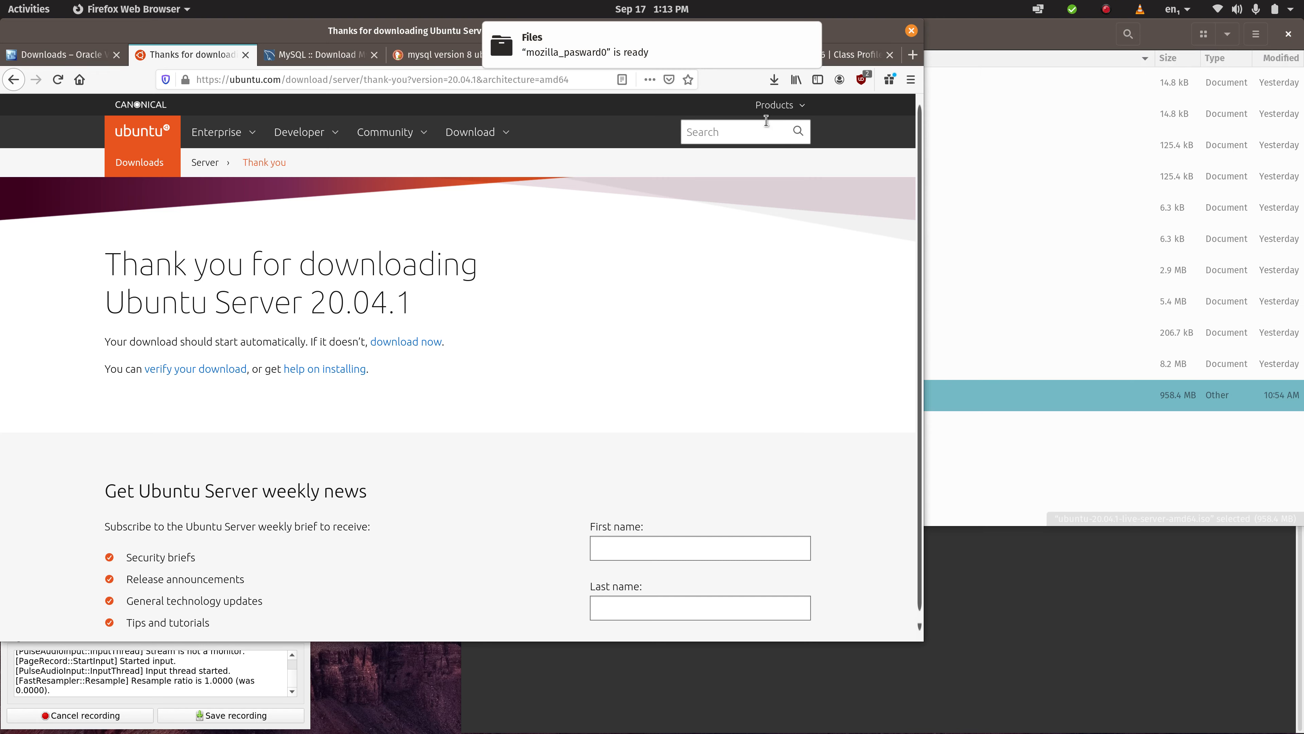
click(1028, 39)
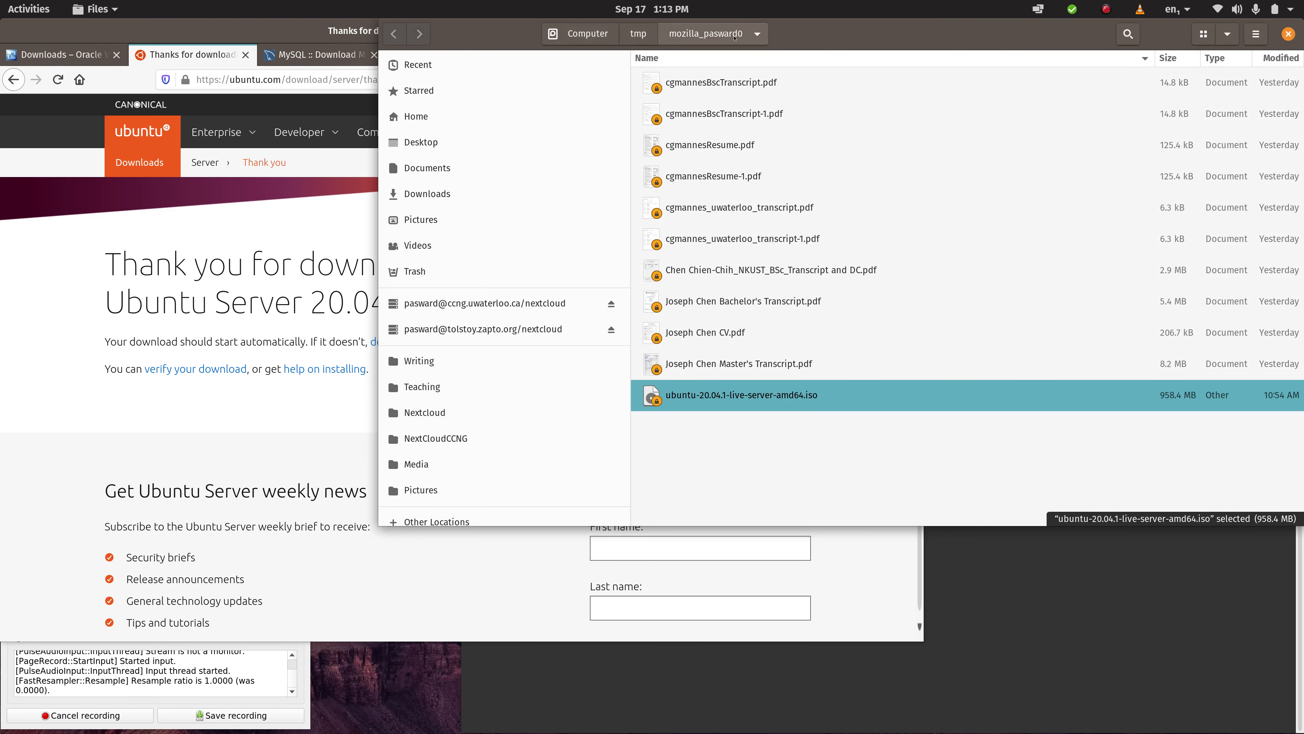
- In the terminal, list the contents of Firefox's temporary download folder under /tmp in long format
click(1130, 641)
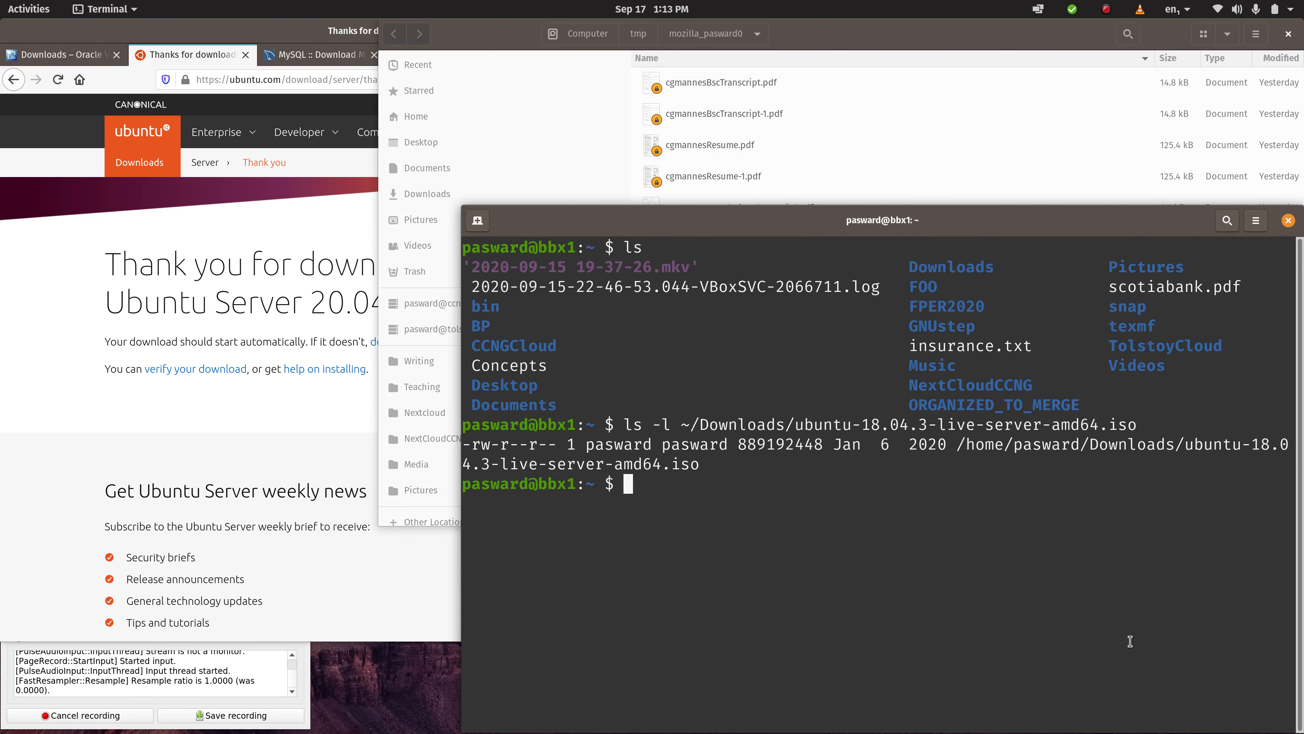
text(ls -l /tmp/mozilla)
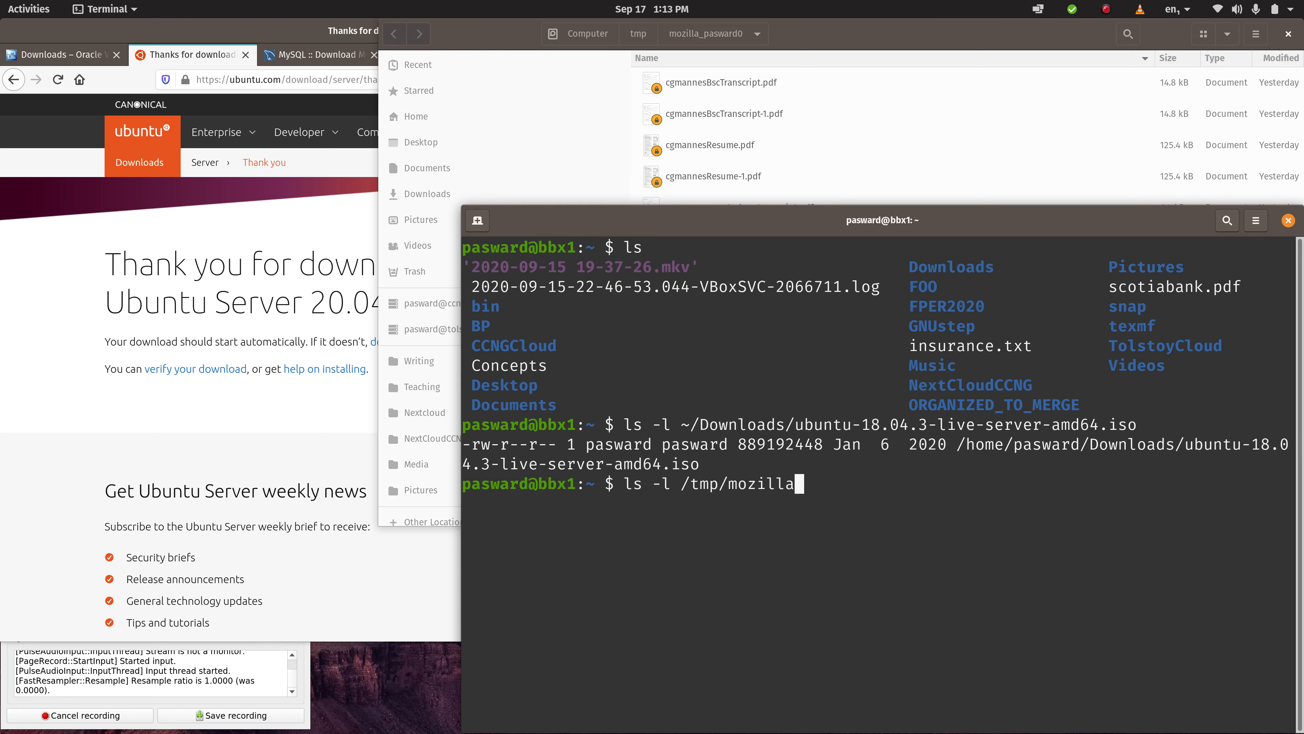
text(_)
key(Tab)
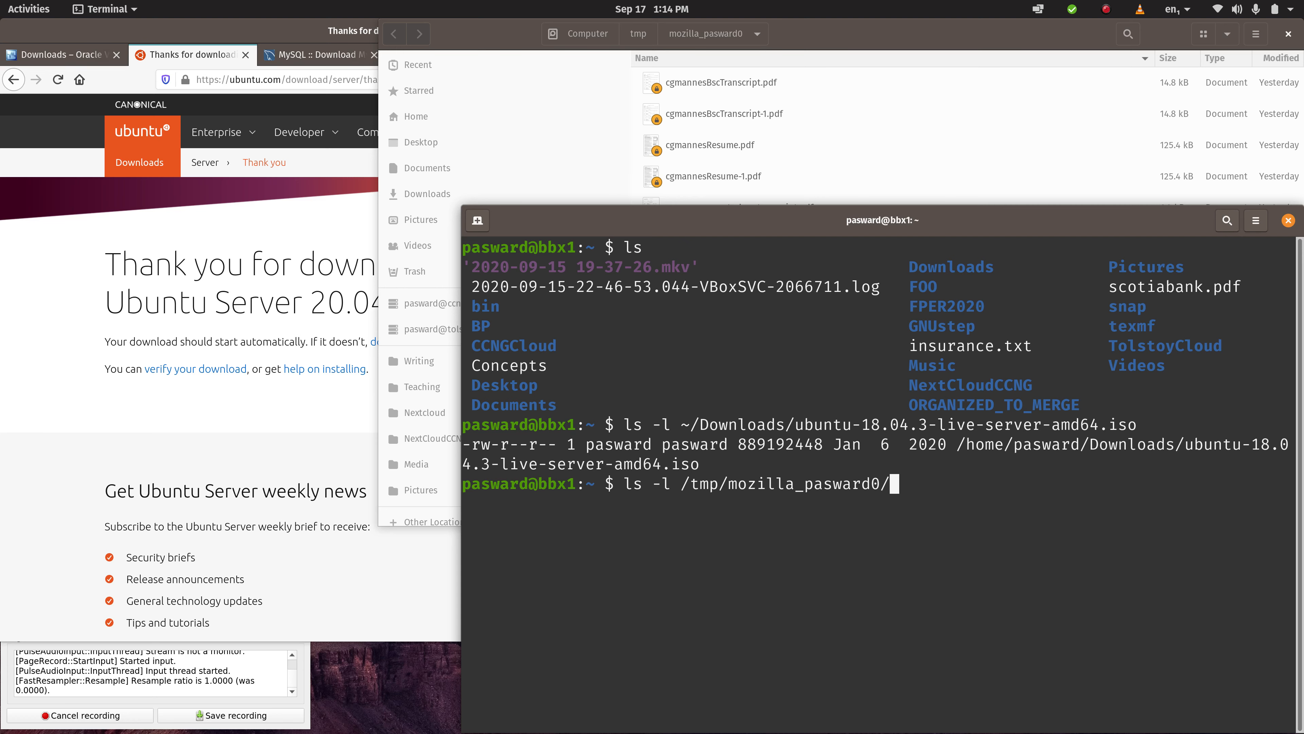
key(Return)
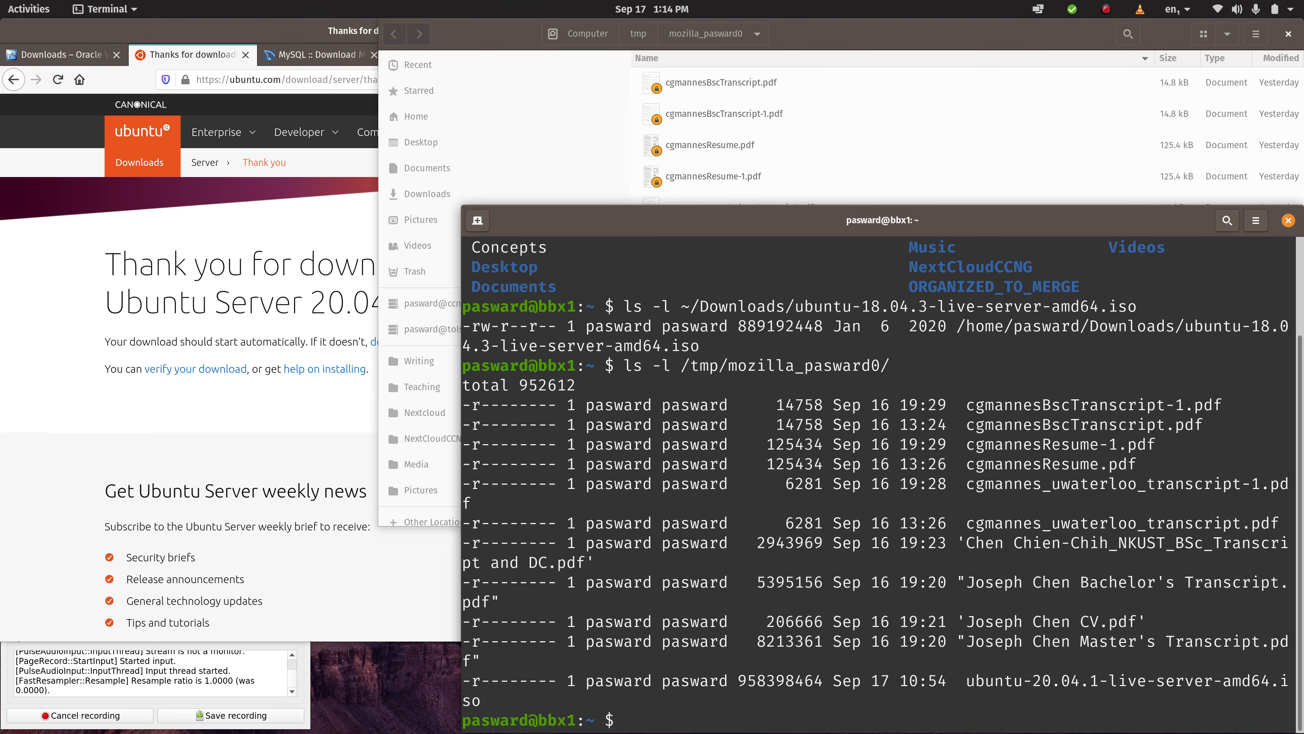
- List the long-format details of only ubuntu-20.04.1-live-server-amd64.iso in the temporary download folder
key(Up)
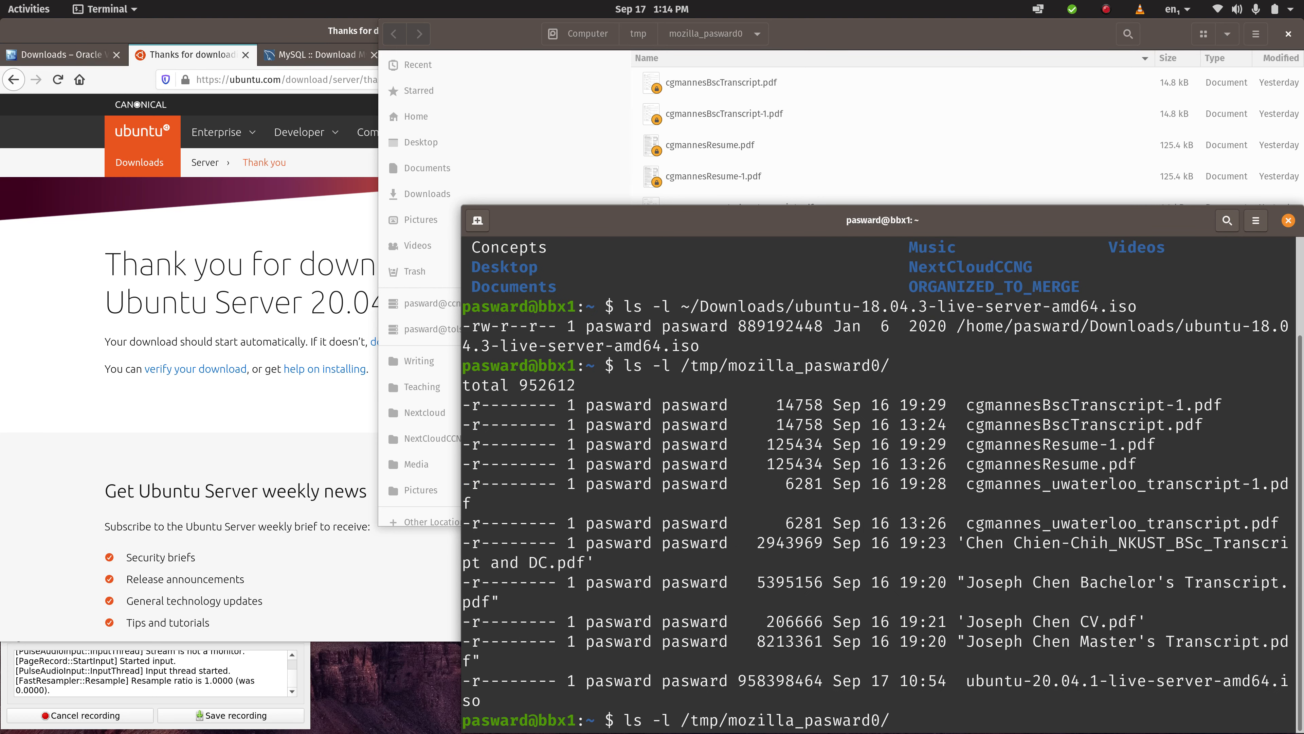
text(u)
key(Tab)
key(Return)
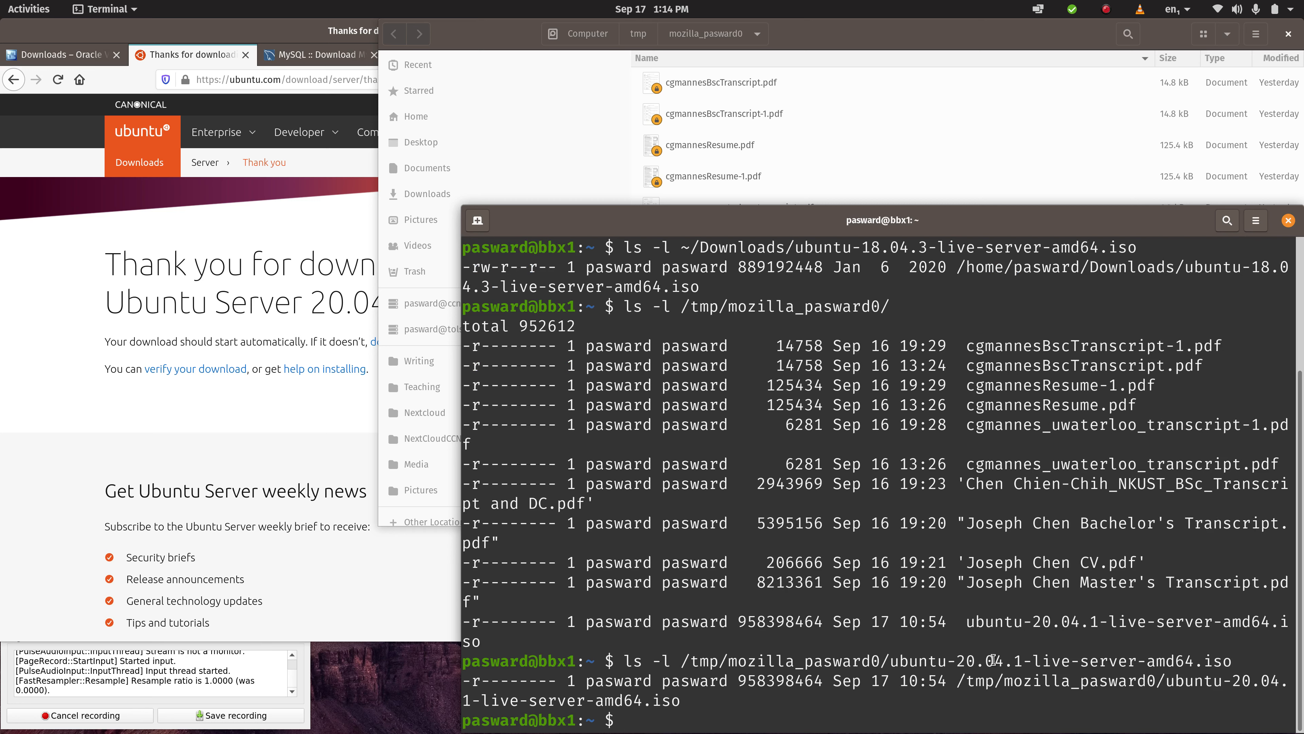
triple_click(984, 688)
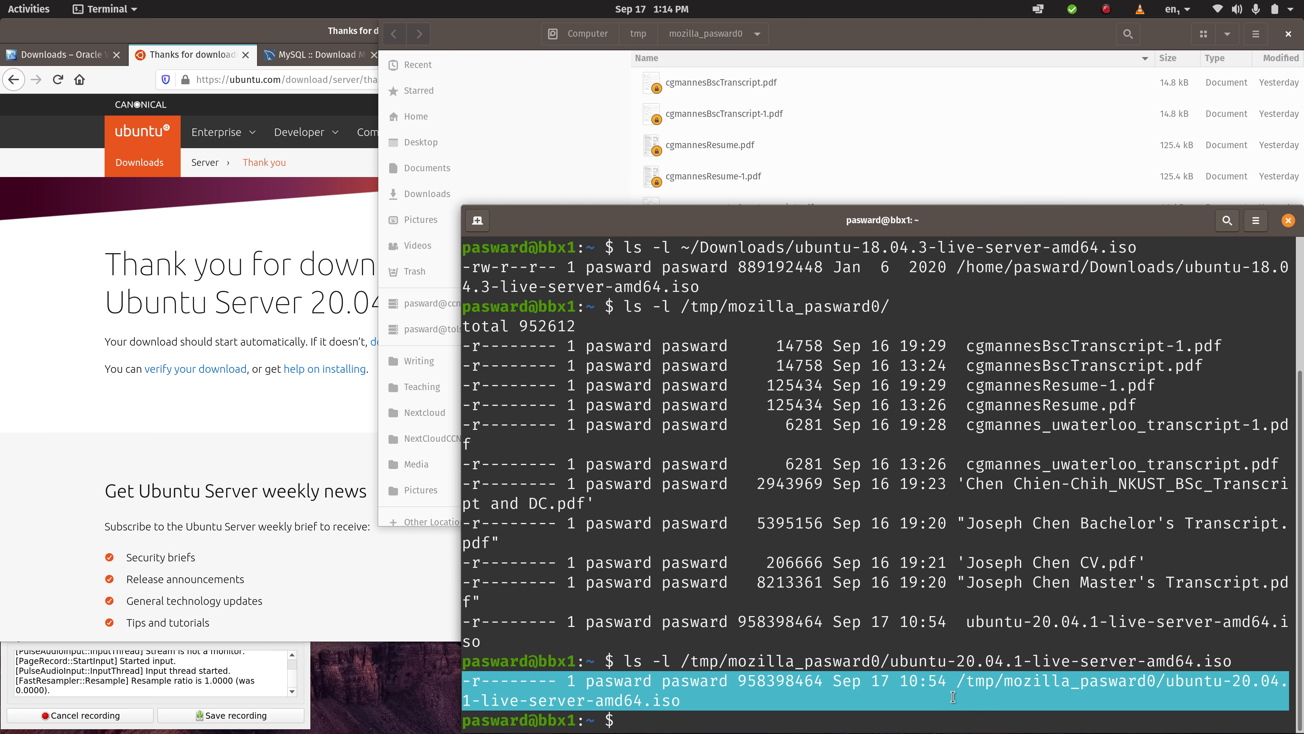
click(884, 696)
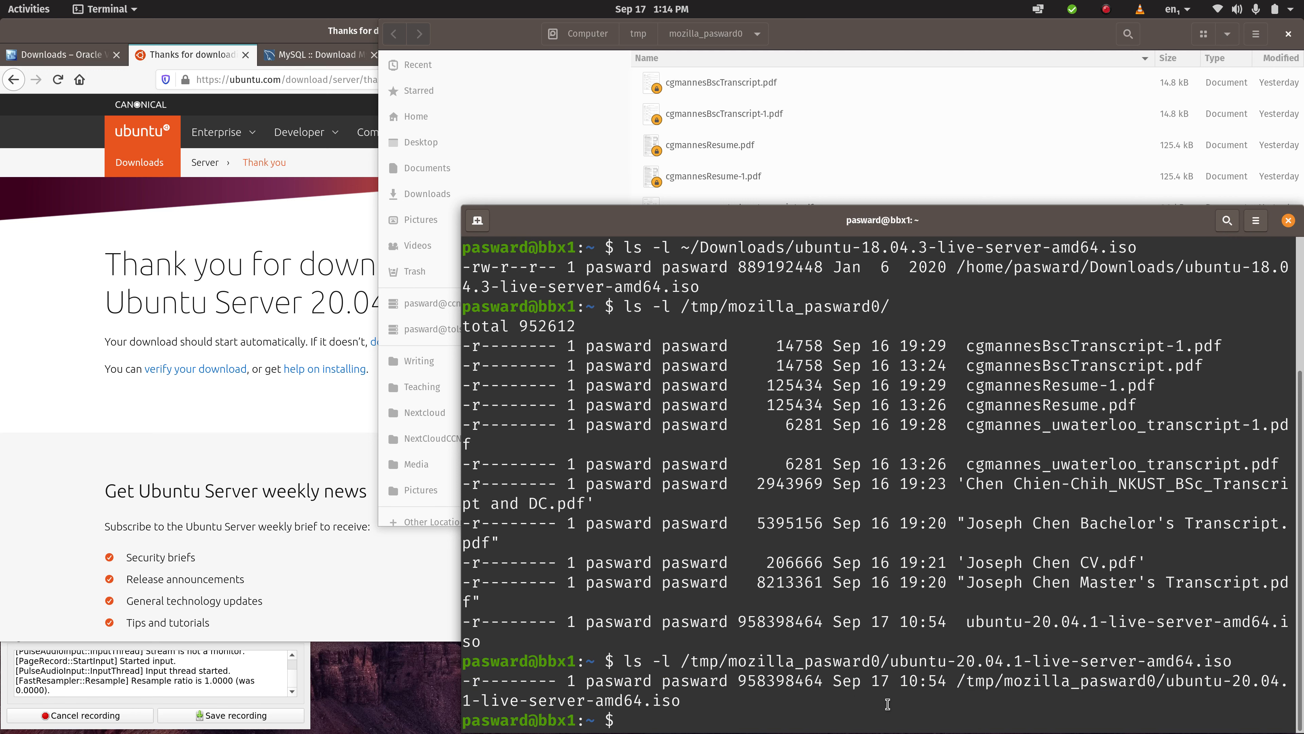
- Move ubuntu-20.04.1-live-server-amd64.iso from the temporary download folder to ~/Downloads/ with the mv command
text(mv /tmp/mo)
key(Tab)
text(_p)
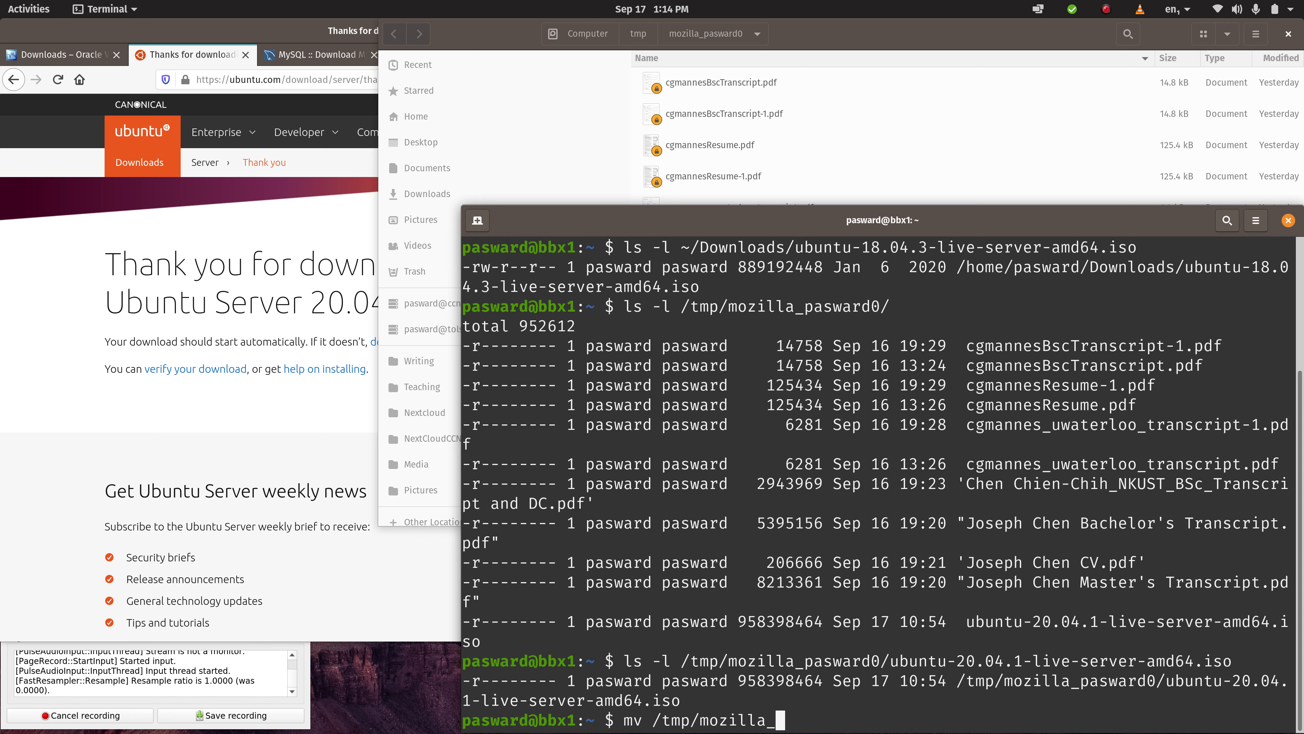
key(Tab)
text(u)
key(Tab)
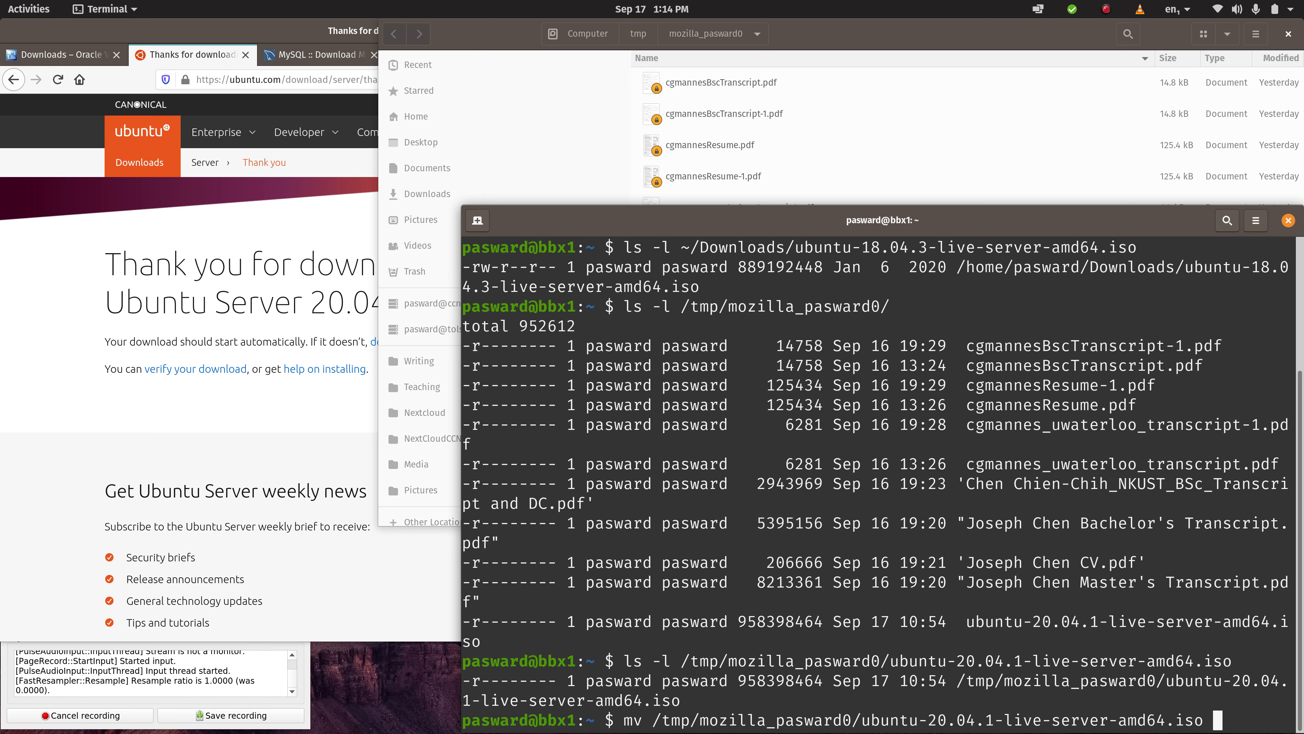
text(~/Dow)
key(Tab)
key(Return)
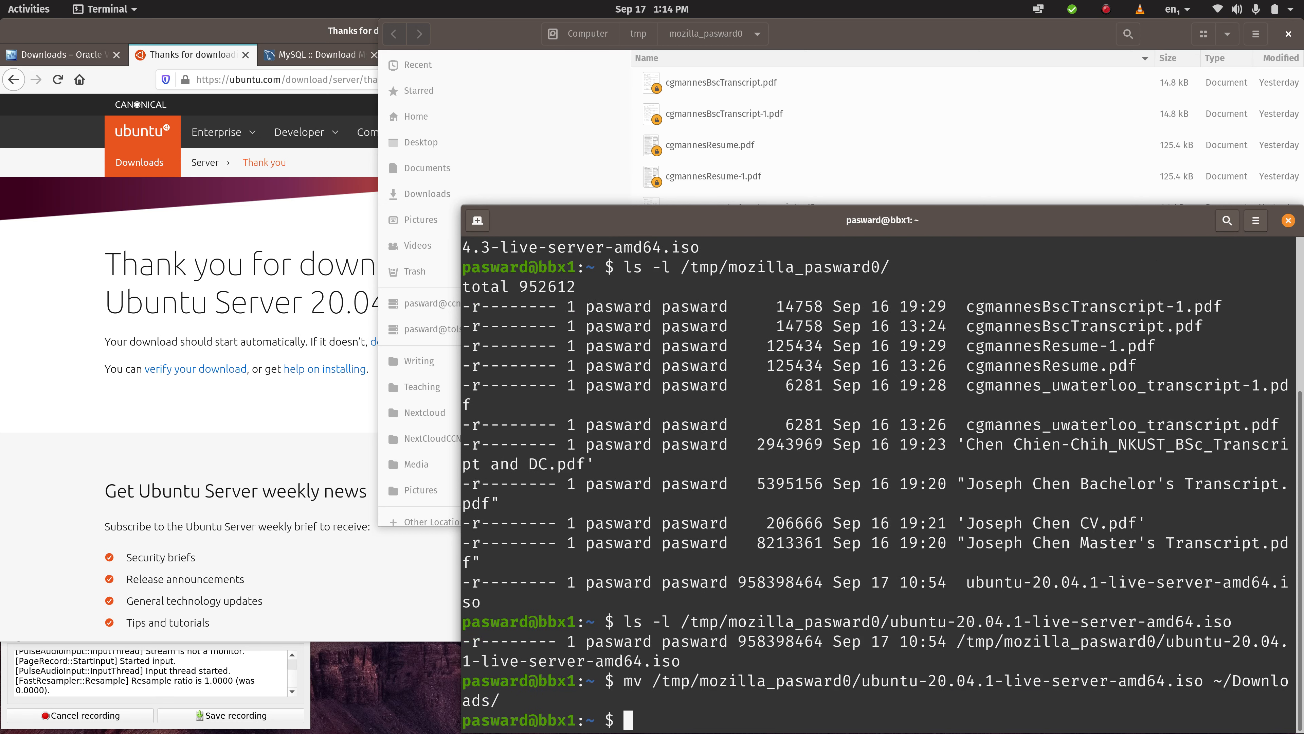
- Close the file manager window showing the temporary download folder and switch to Oracle VM VirtualBox Manager
click(491, 36)
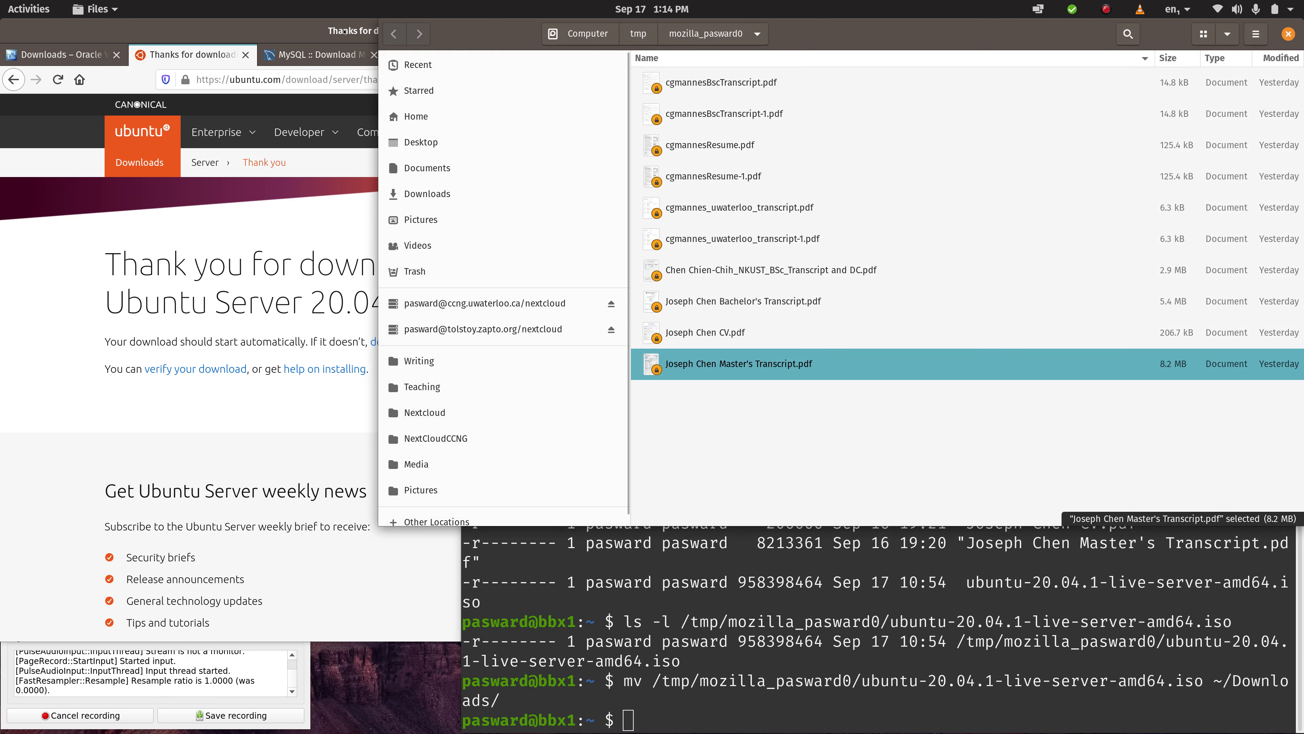
click(279, 35)
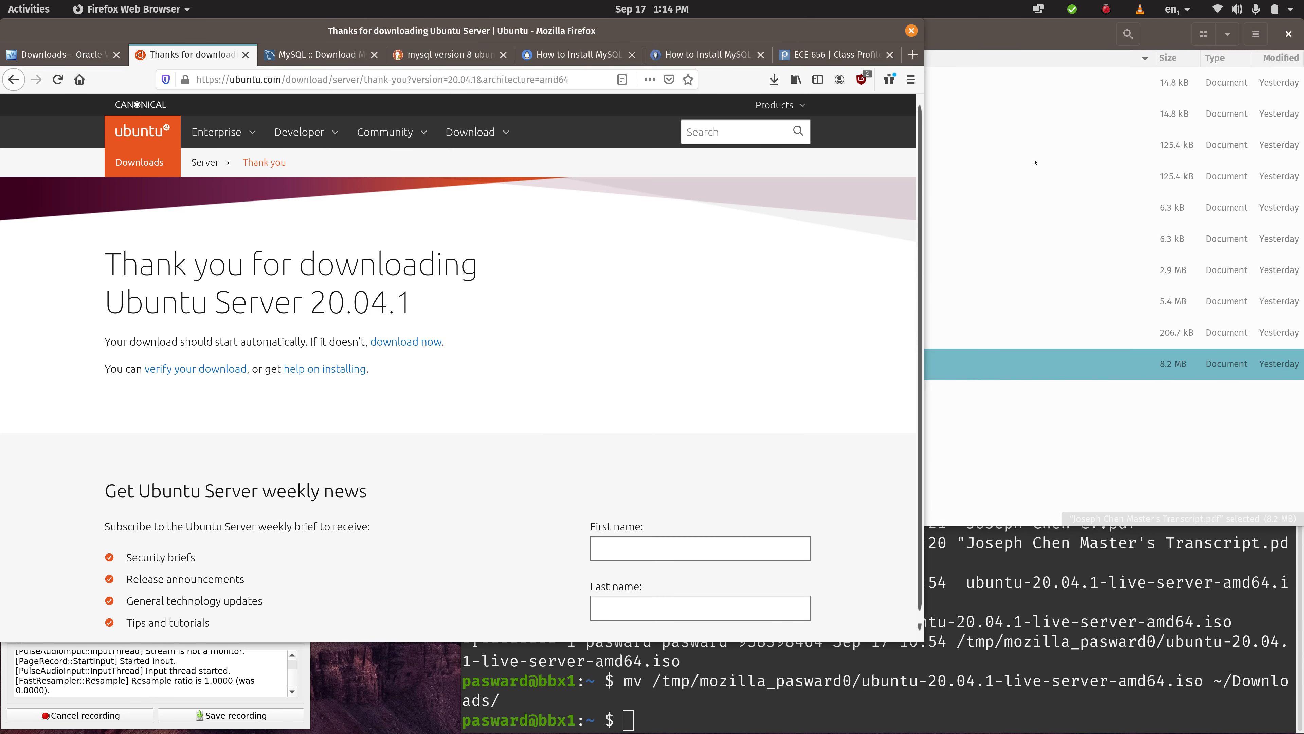
click(1024, 41)
click(1288, 33)
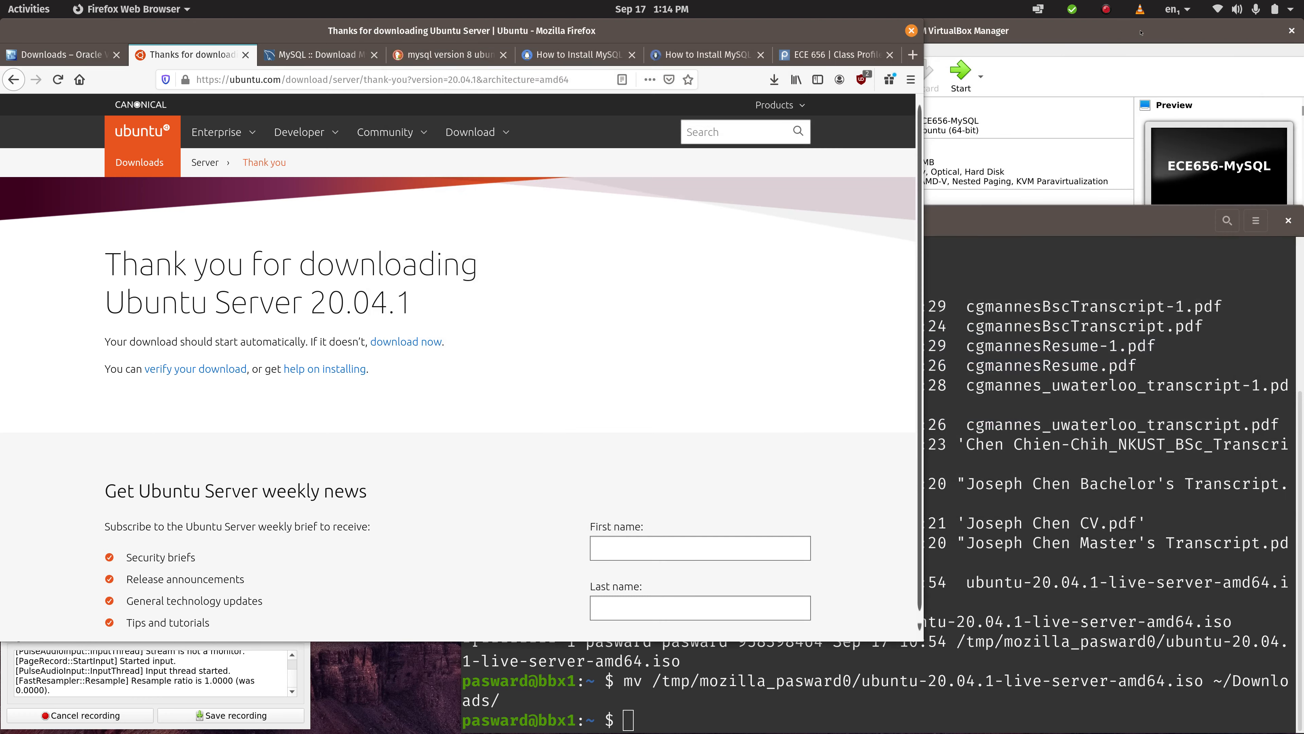
click(1140, 32)
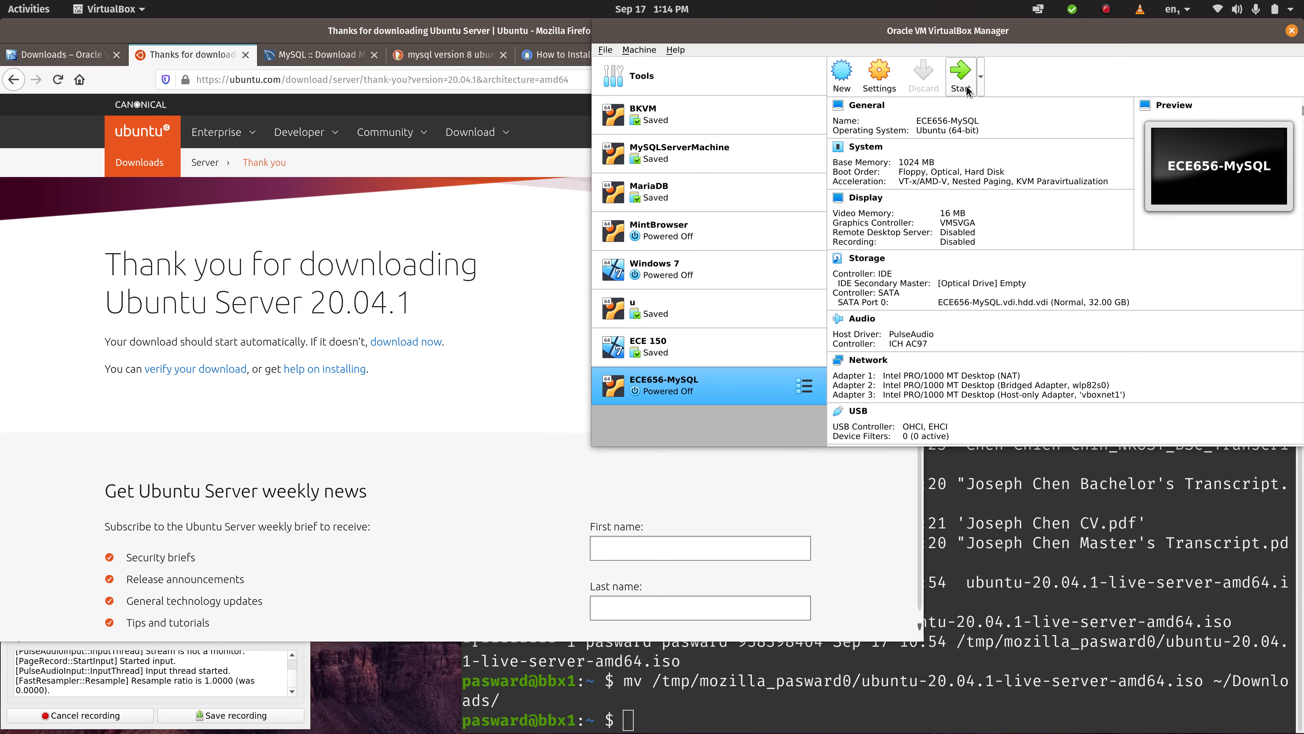
click(960, 76)
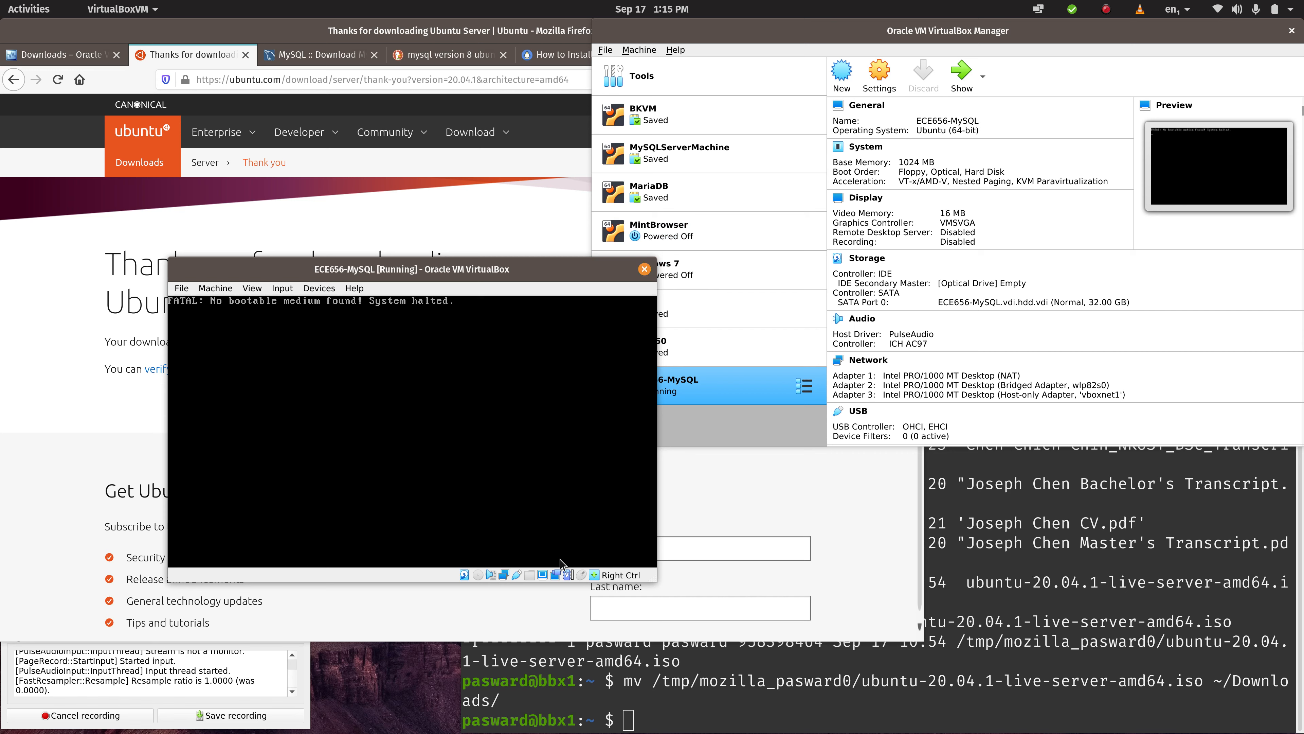
click(645, 269)
click(480, 448)
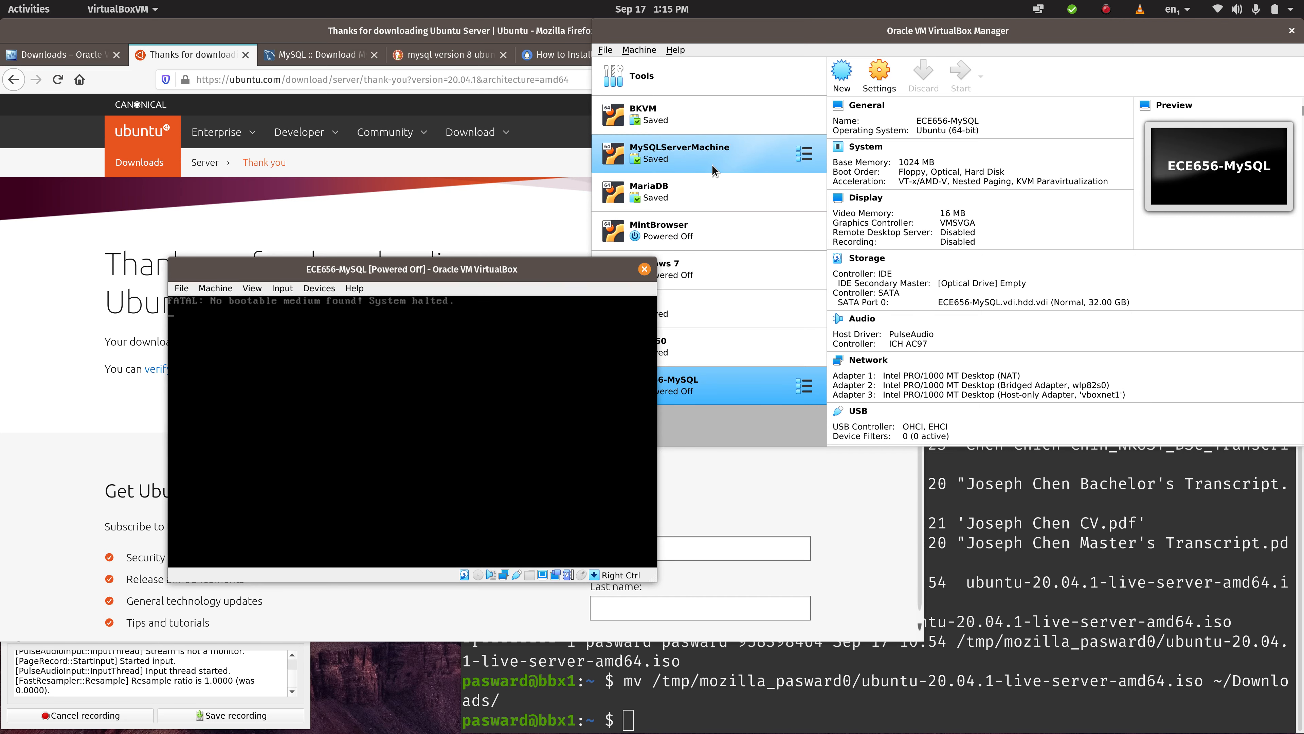
- Examine the storage devices in the ECE656-MySQL machine's settings and dismiss the dialog without changes
click(875, 78)
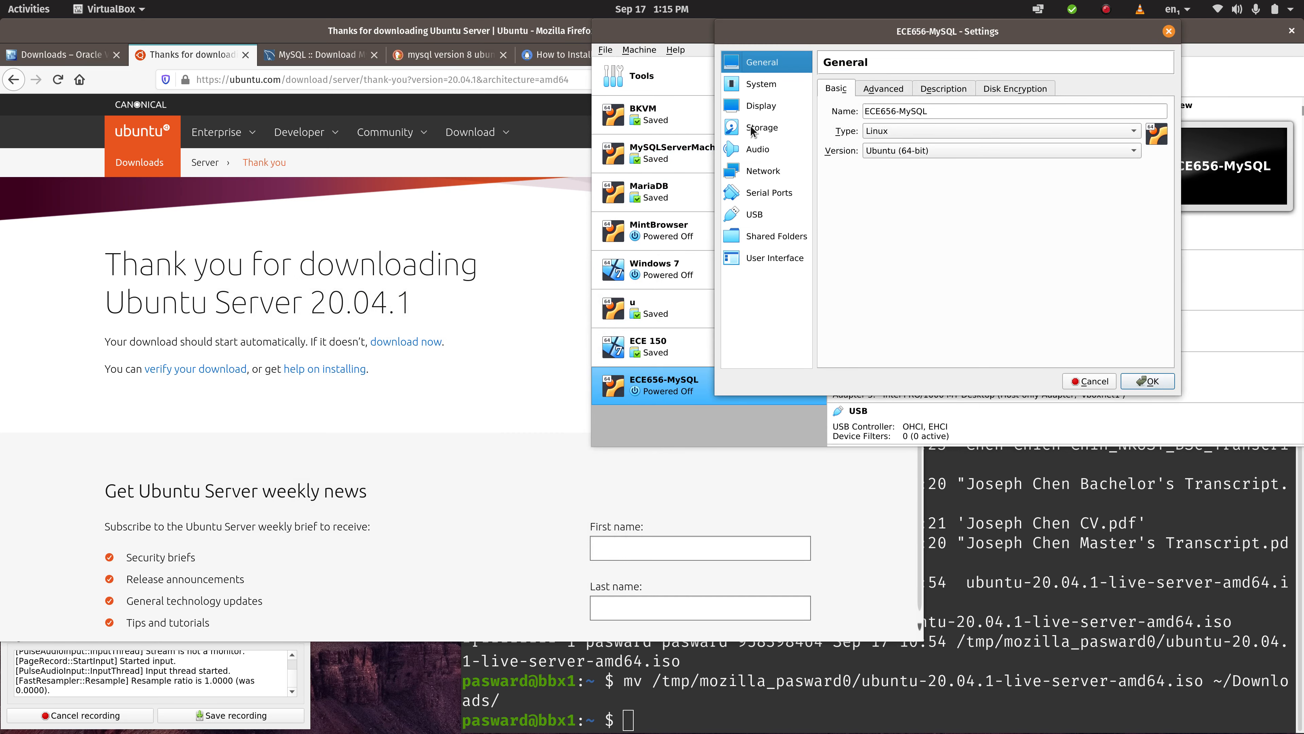
click(752, 129)
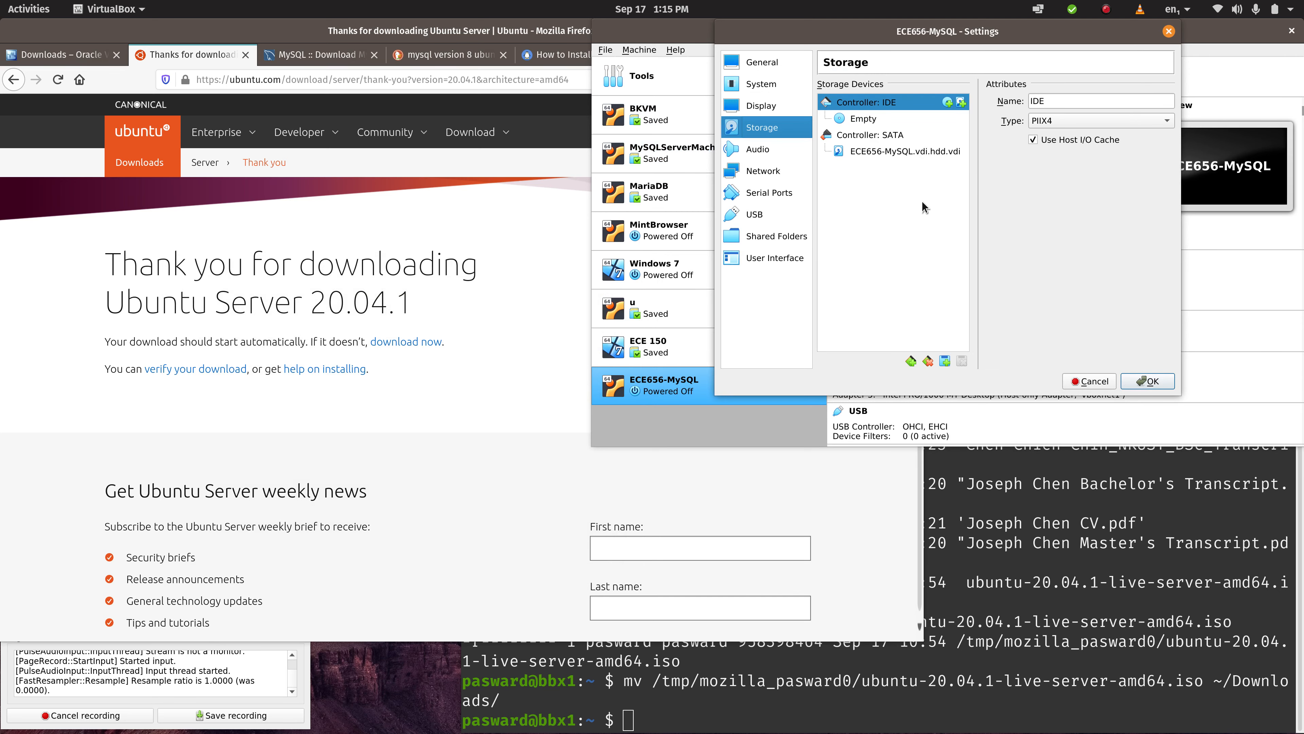
click(1099, 381)
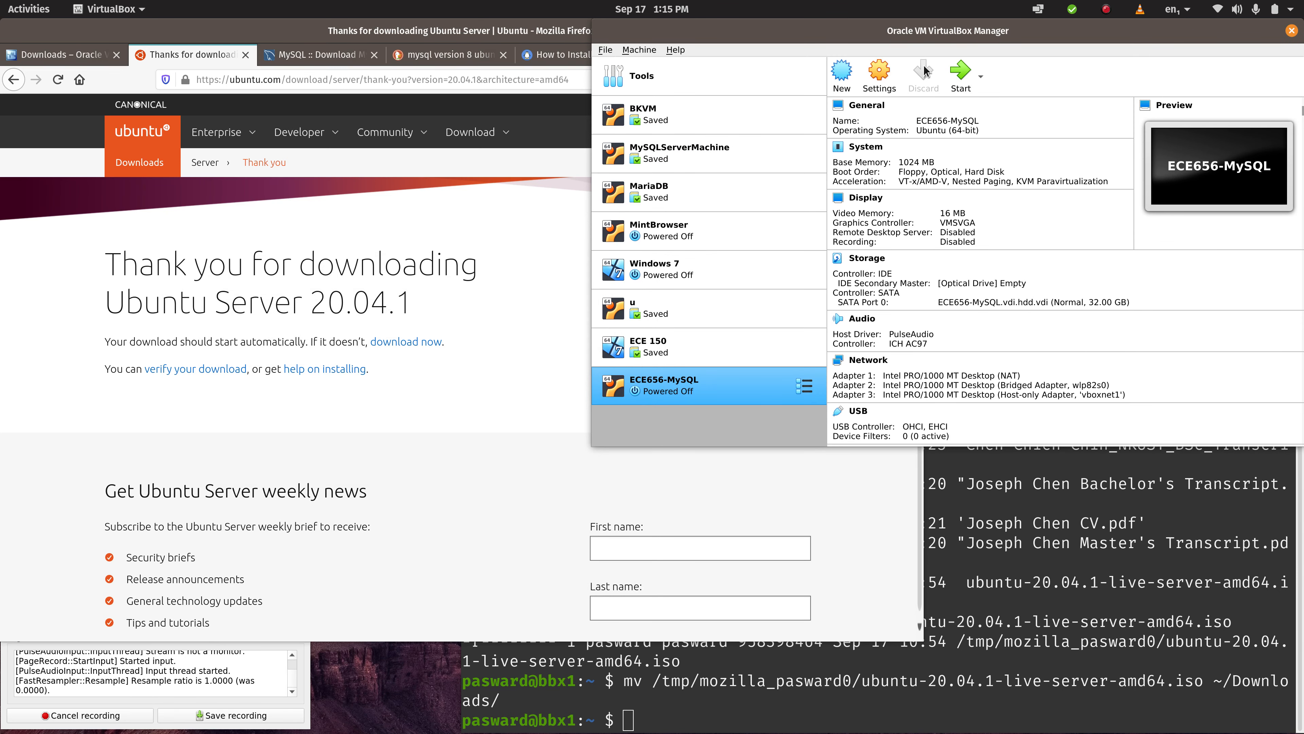
- Start the ECE656-MySQL machine and insert ubuntu-20.04.1-live-server-amd64.iso from Downloads into its optical drive
click(960, 73)
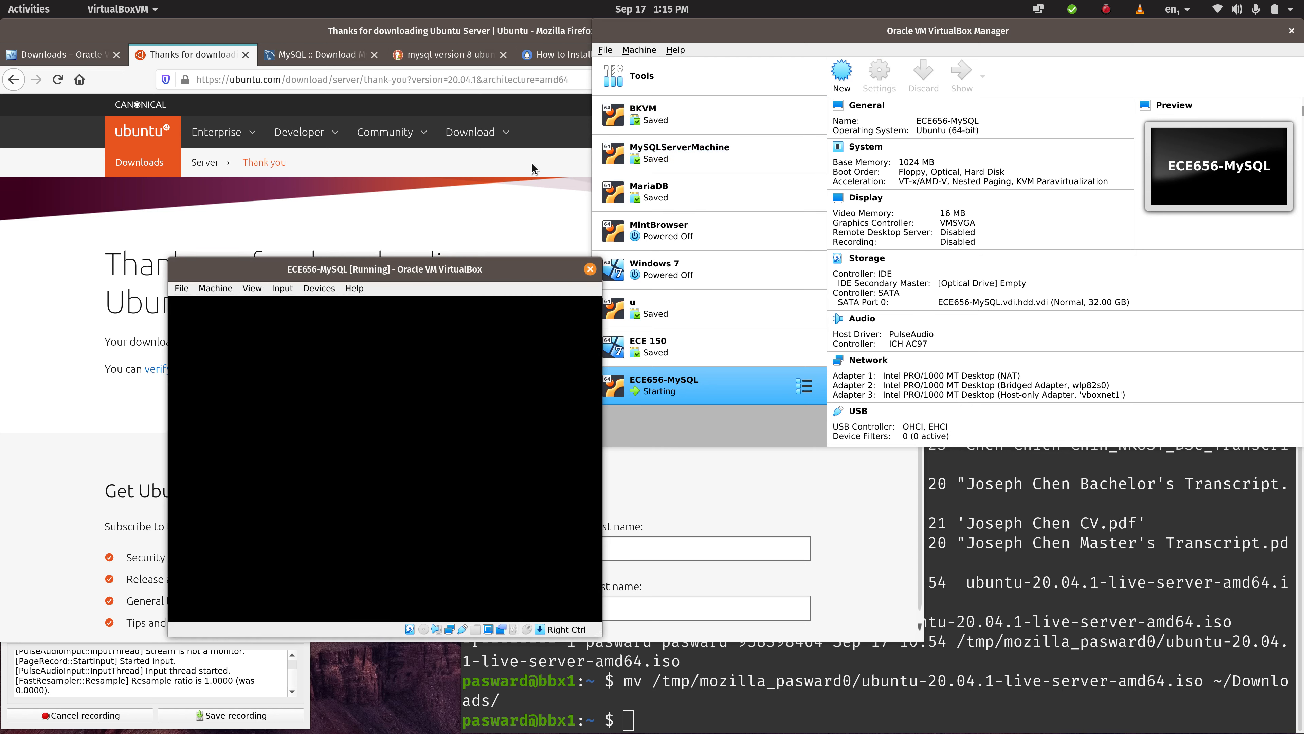
click(317, 288)
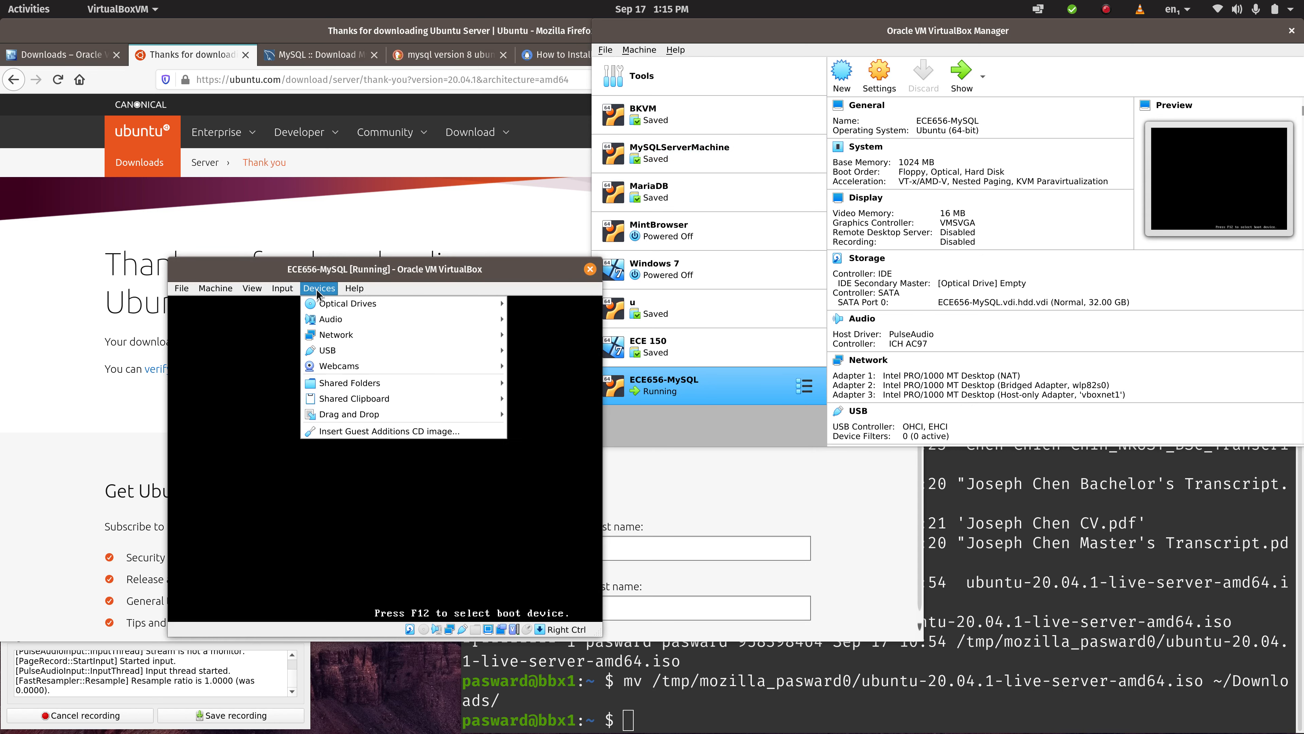
mouse_move(325, 303)
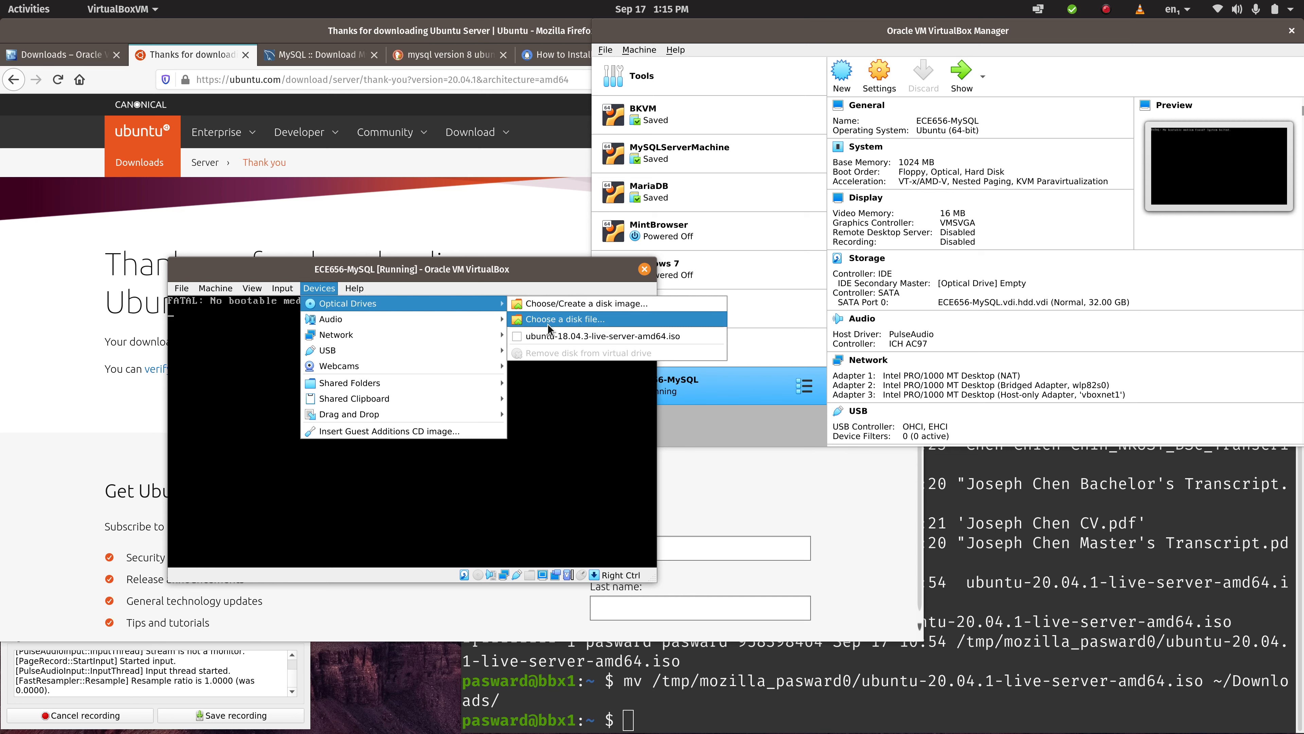
click(549, 305)
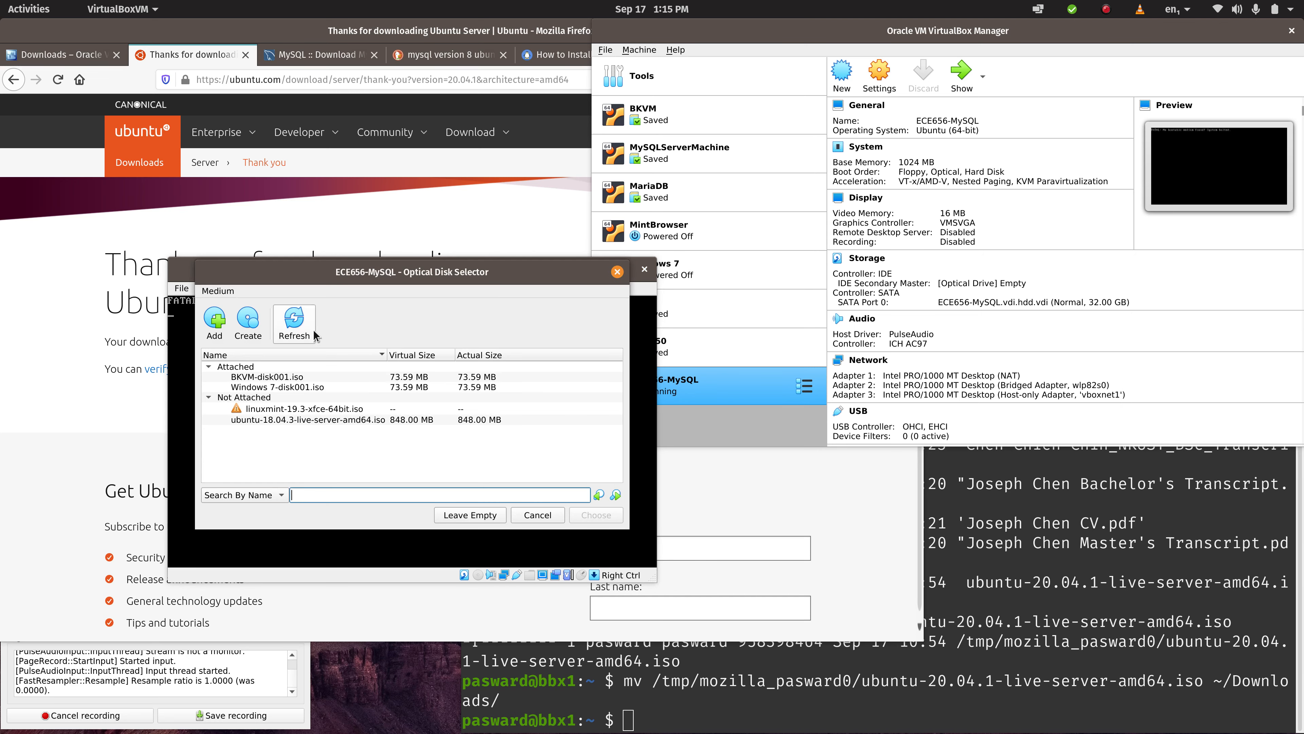
click(214, 312)
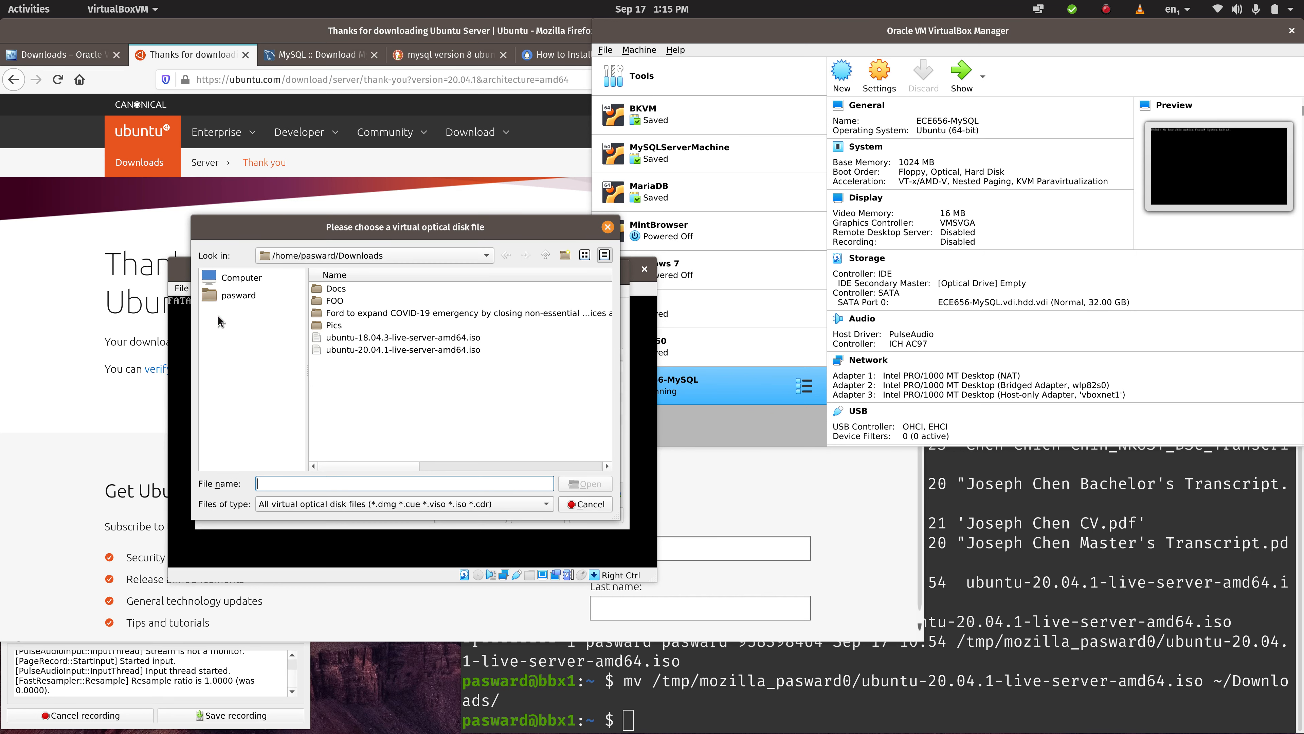
click(381, 349)
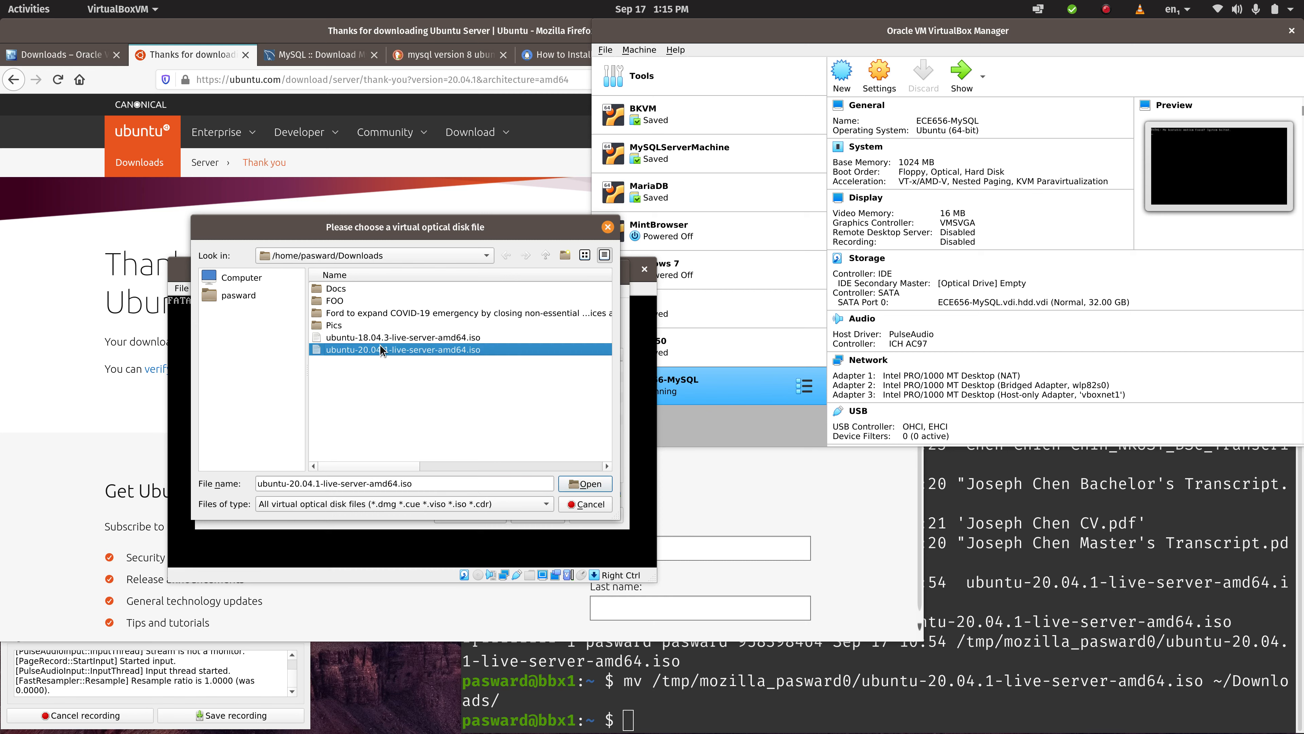
click(593, 483)
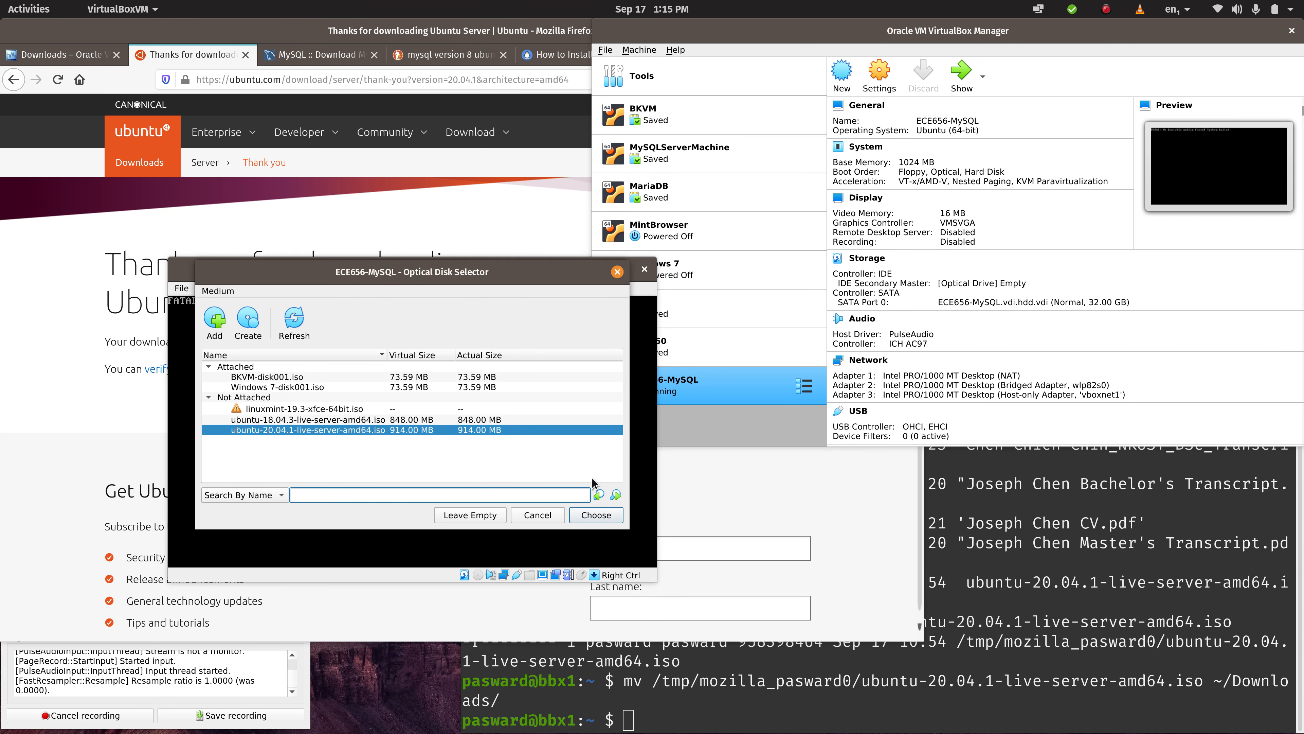
click(598, 515)
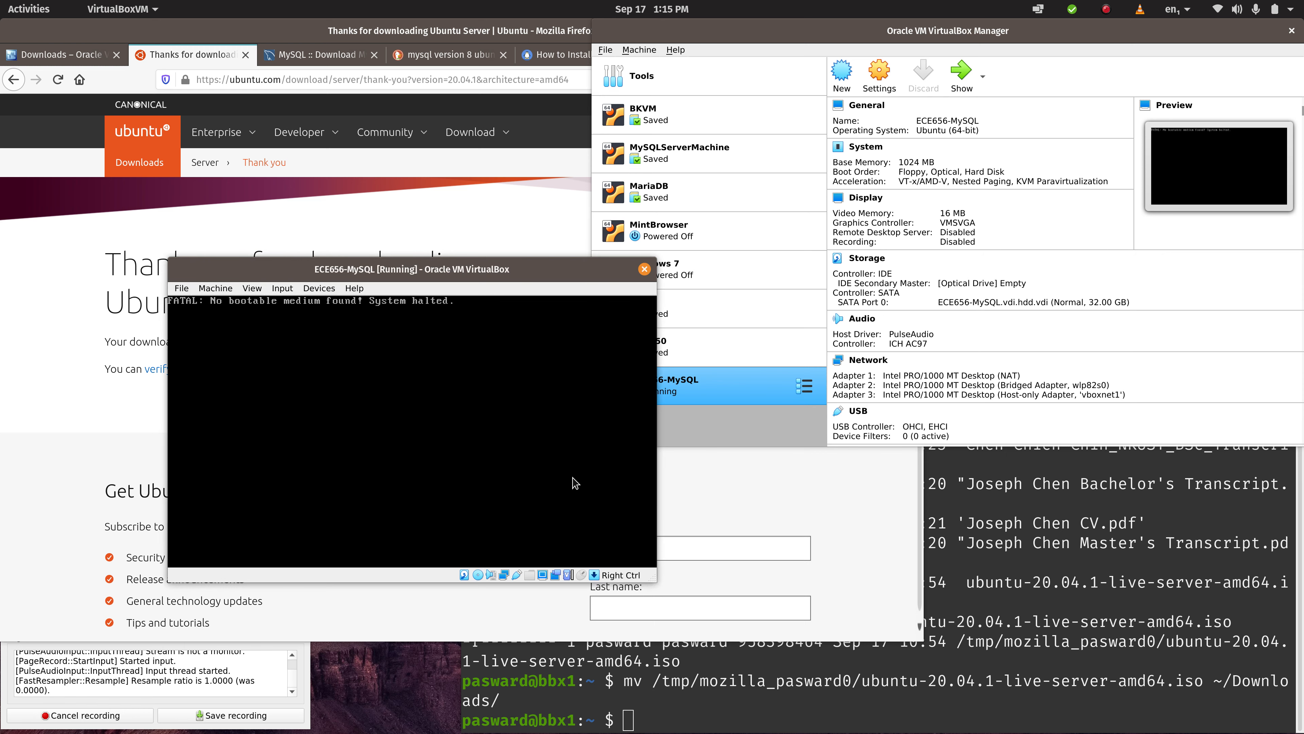
- Reset the running ECE656-MySQL machine and confirm the reset so that it boots from the inserted ISO
click(181, 288)
mouse_move(215, 288)
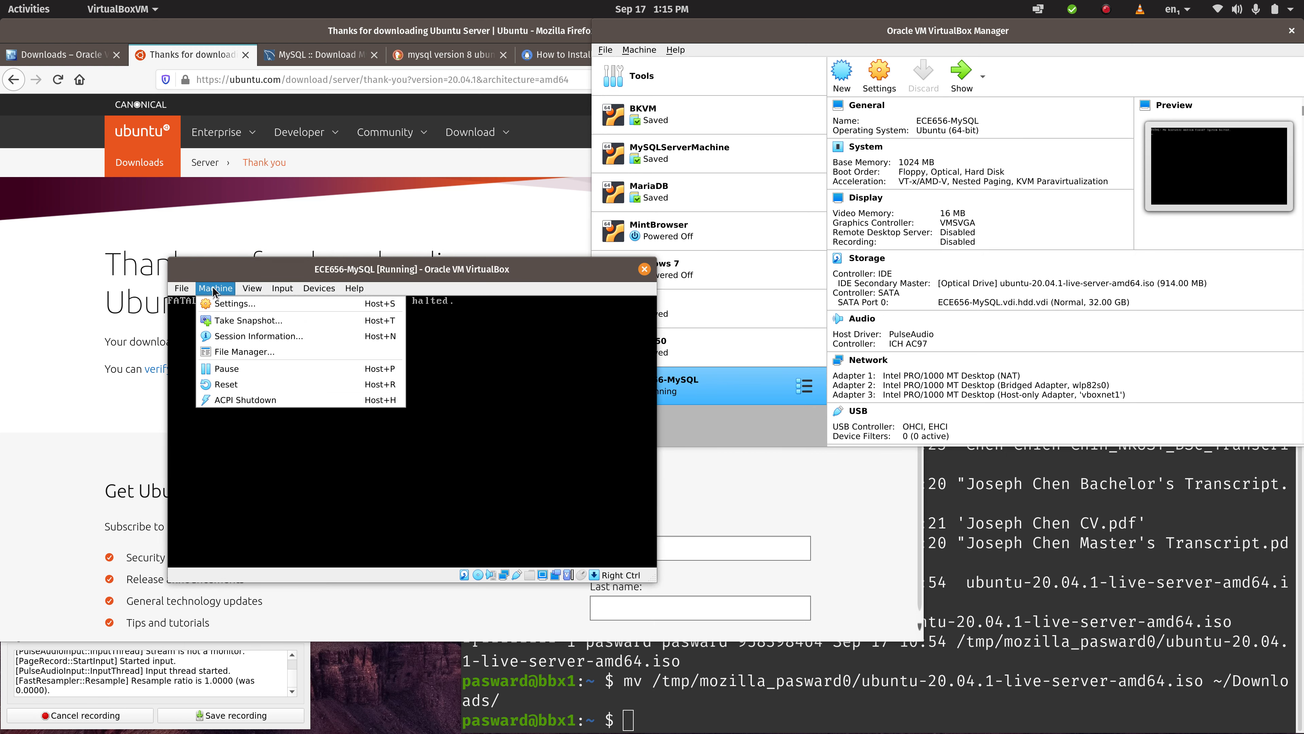
click(247, 385)
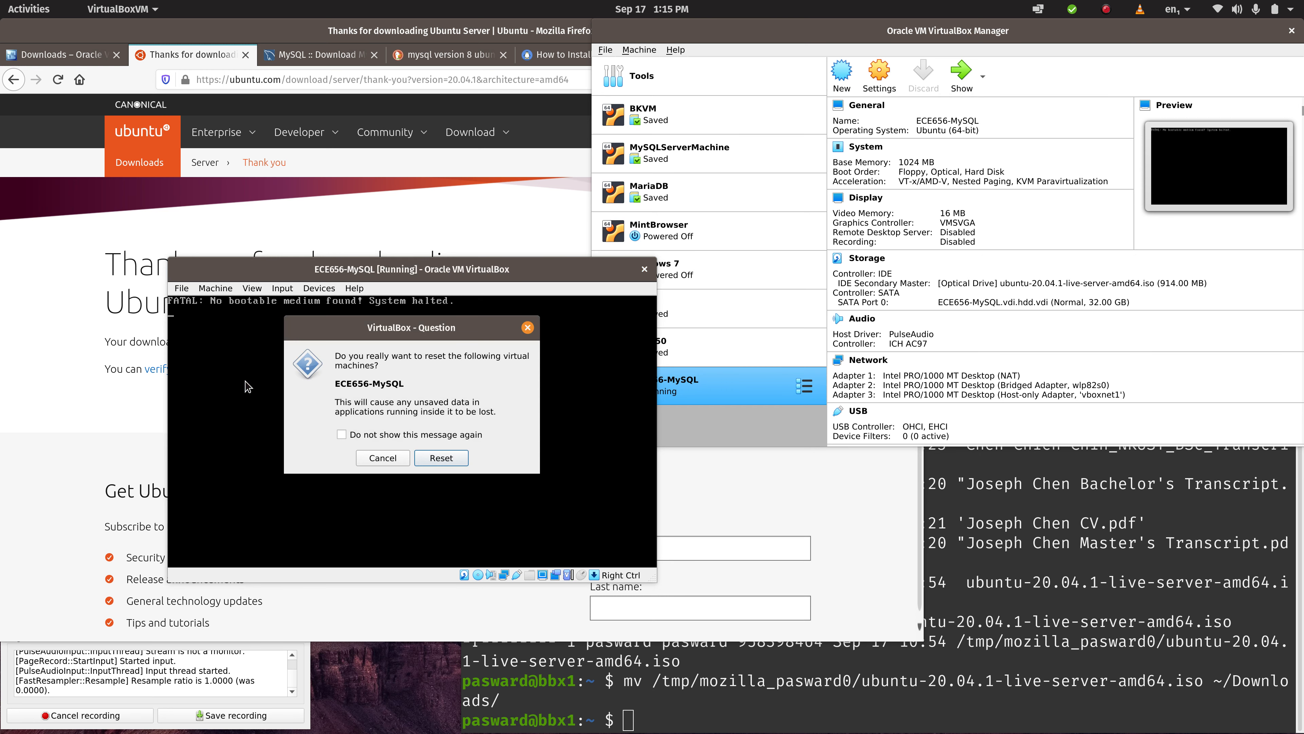
click(442, 458)
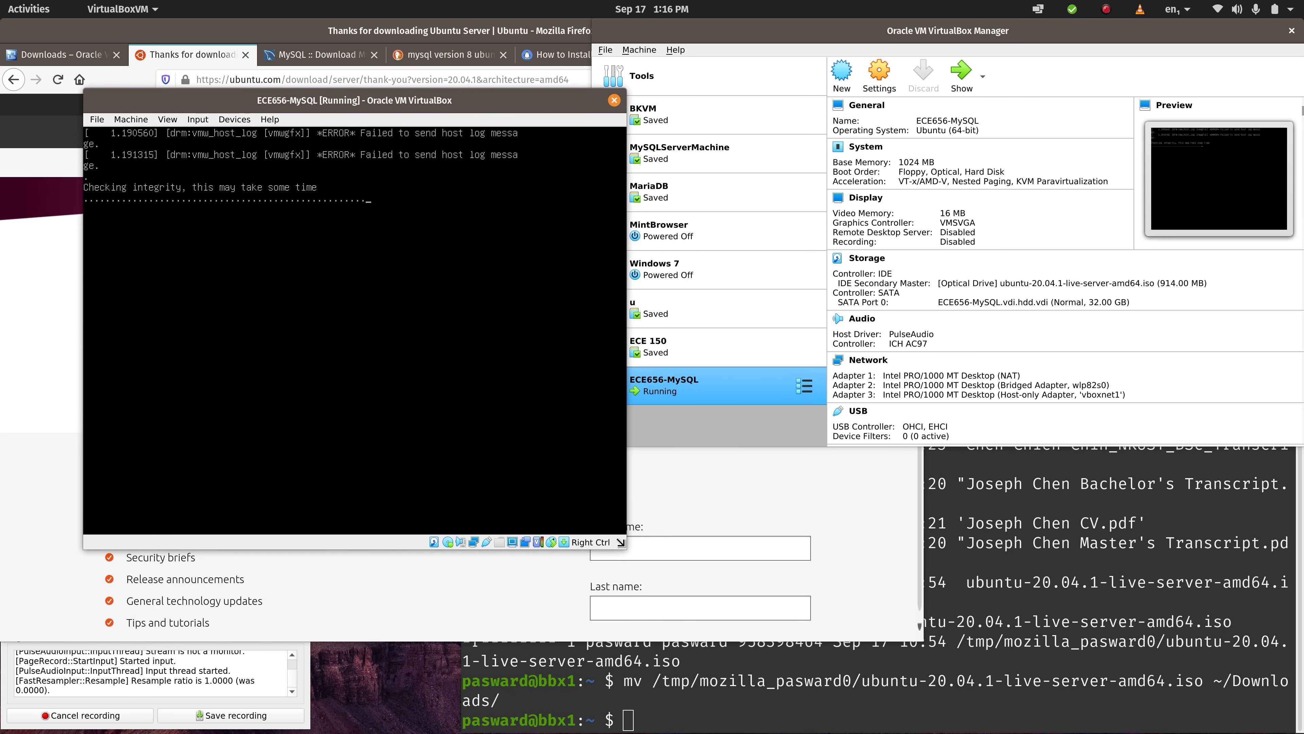
- Enlarge the running ECE656-MySQL machine window and switch its display to Scaled Mode
drag(625, 548, 1039, 697)
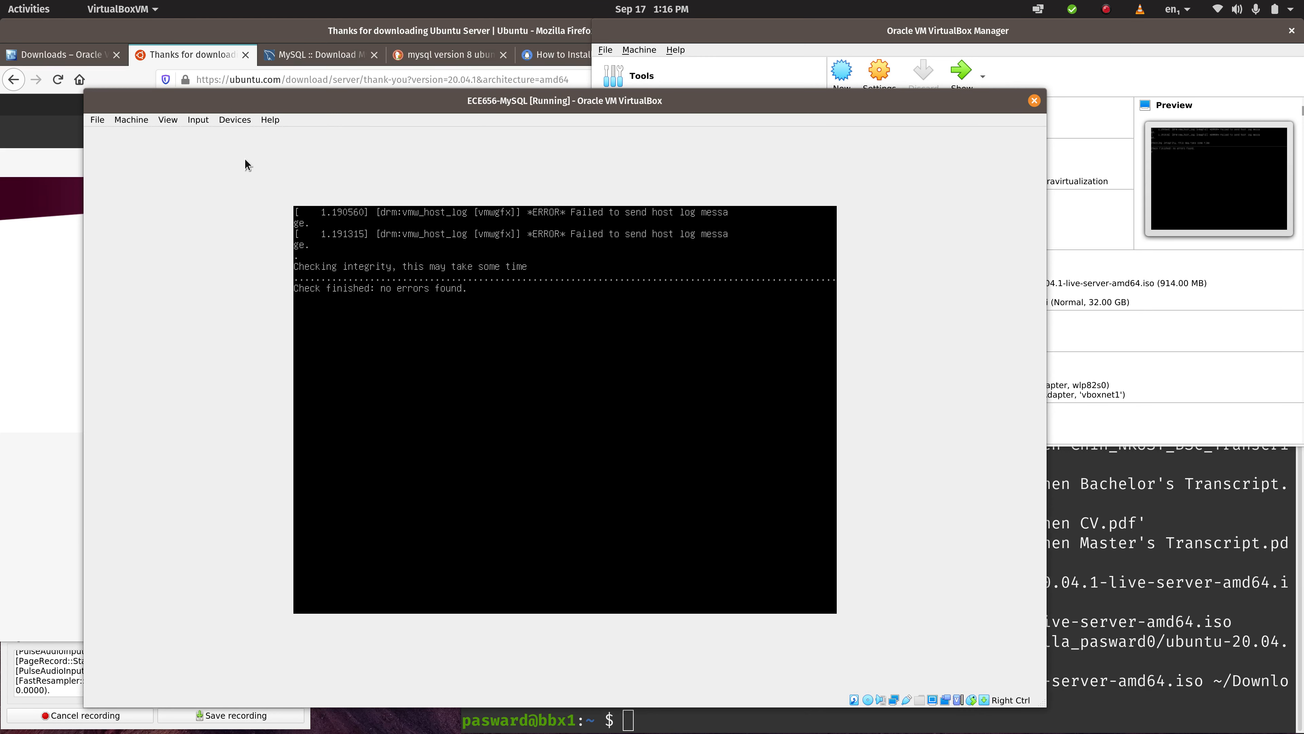
click(168, 121)
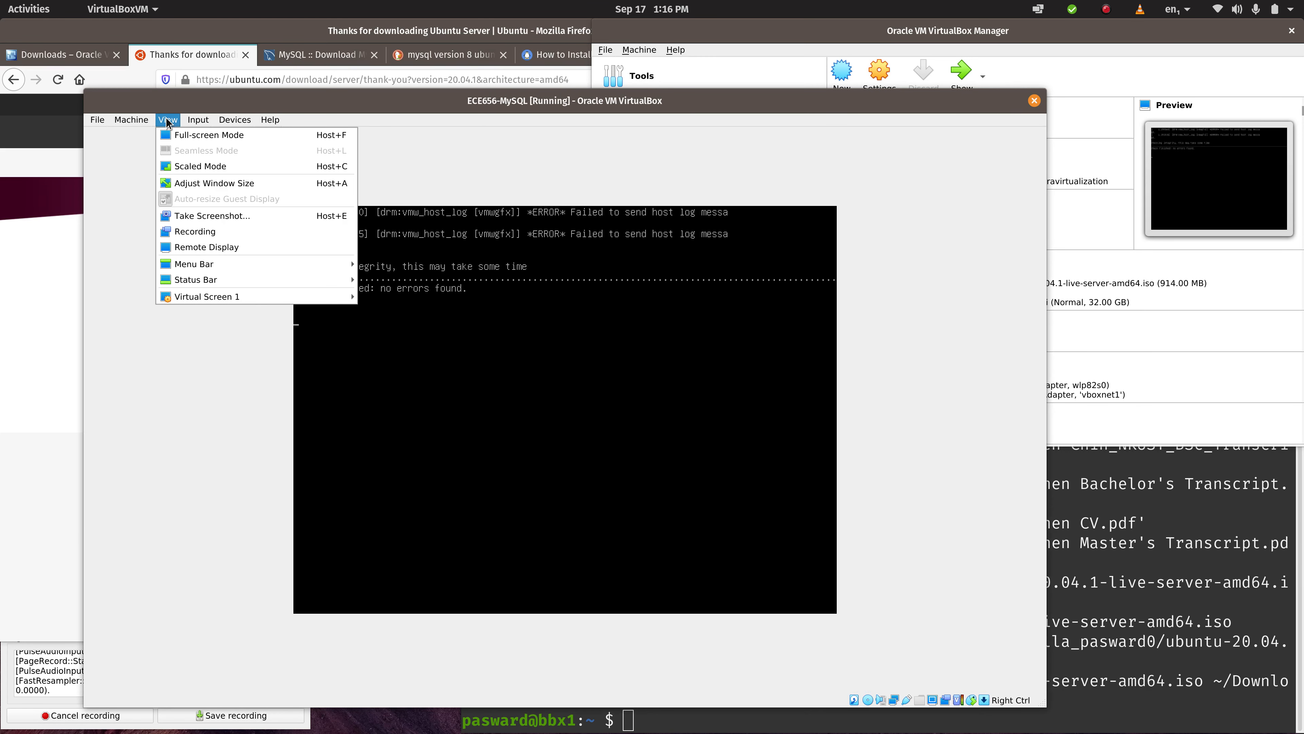
click(201, 166)
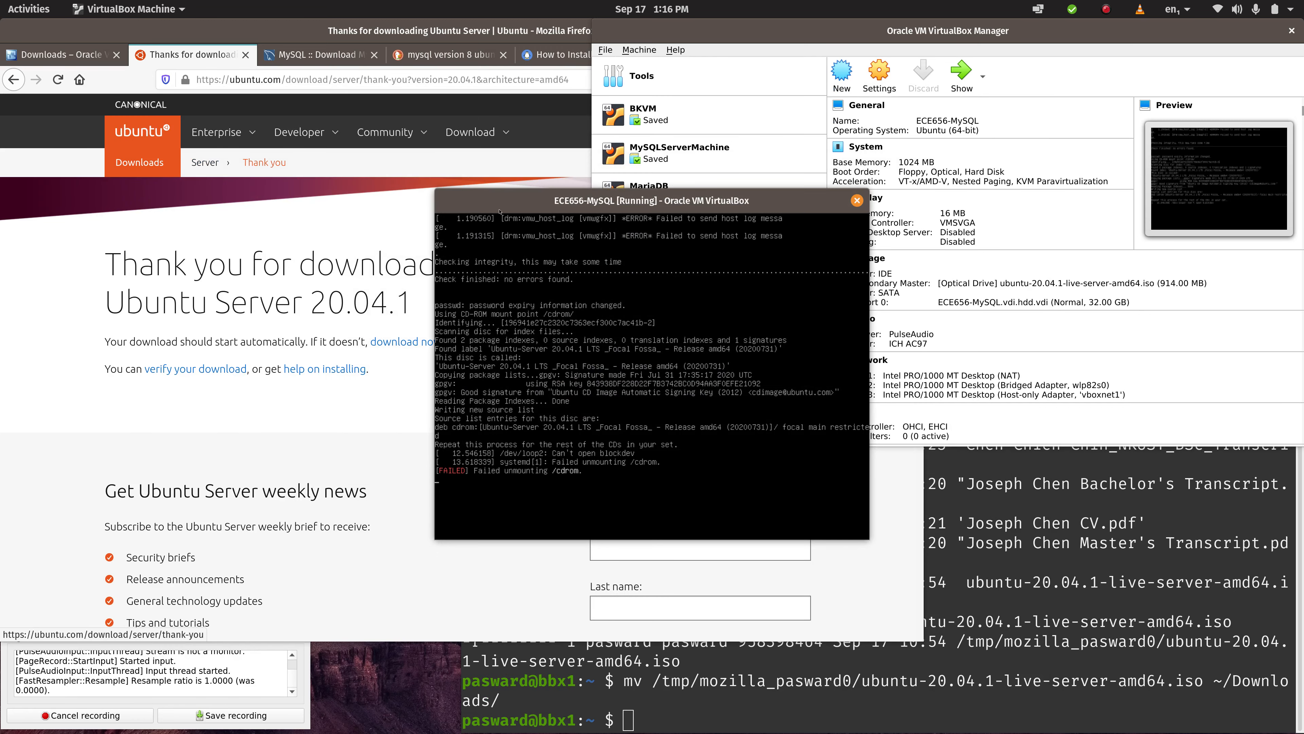
- Reposition and enlarge the scaled ECE656-MySQL window so that the guest console fills most of the desktop
drag(494, 194, 252, 88)
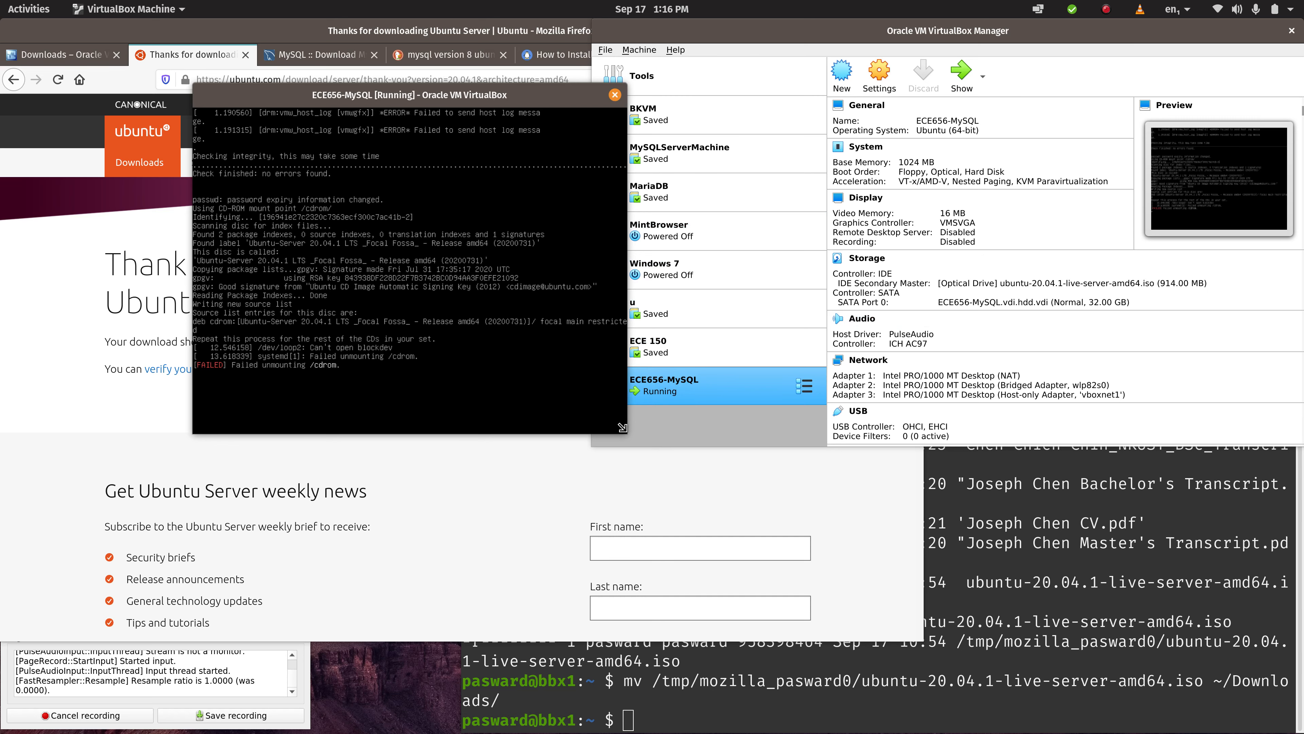
drag(627, 434, 982, 653)
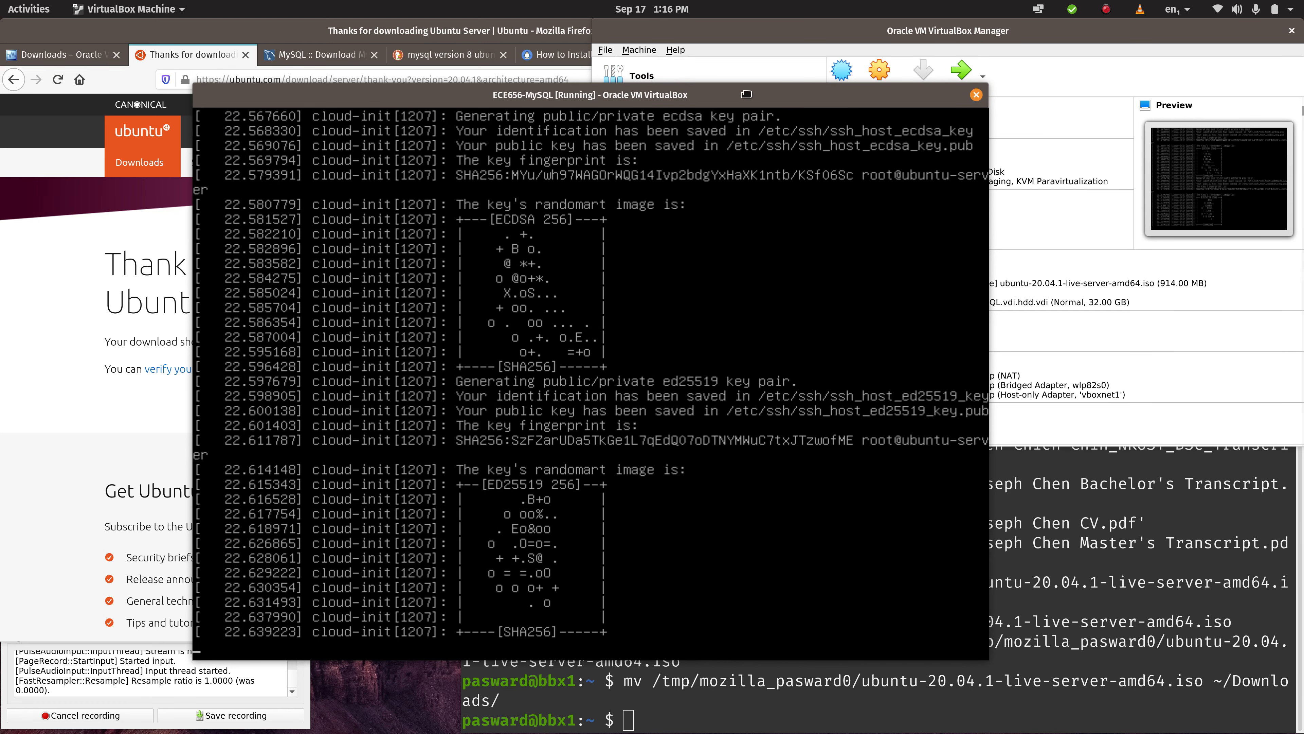
drag(745, 94, 718, 70)
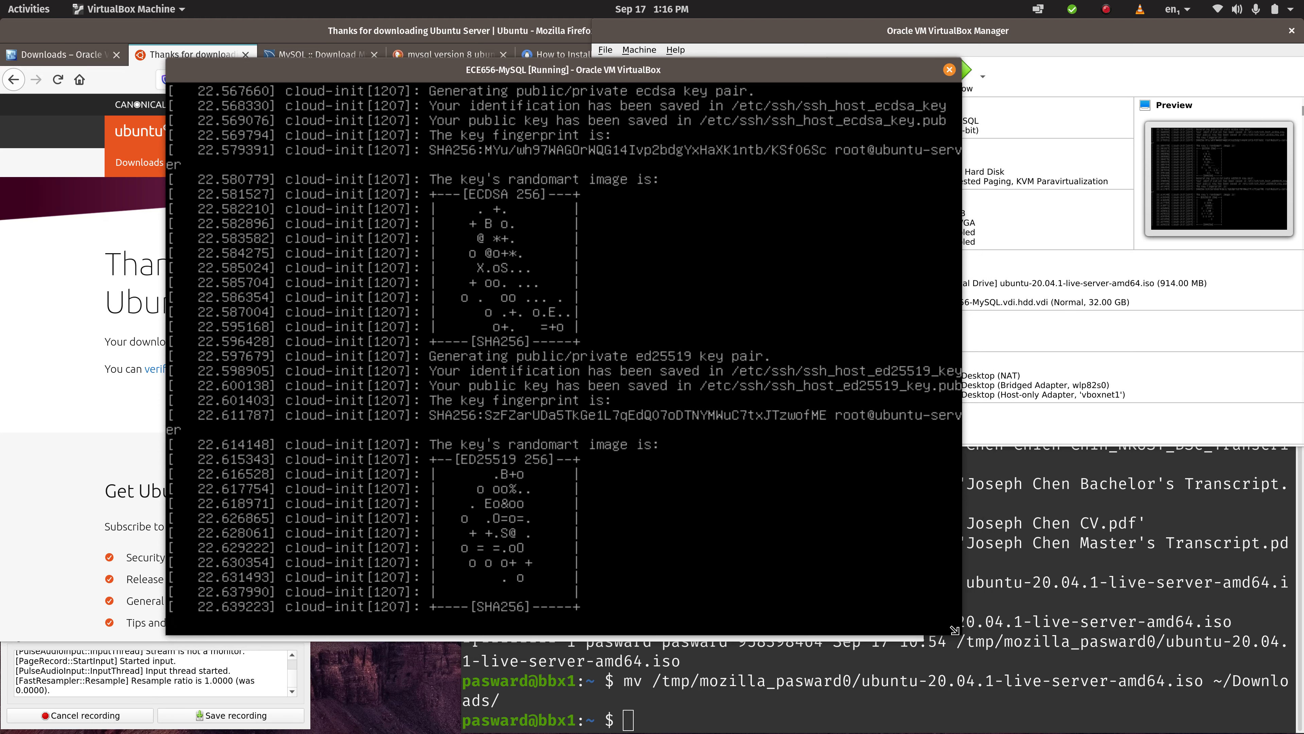
drag(1073, 670, 1243, 725)
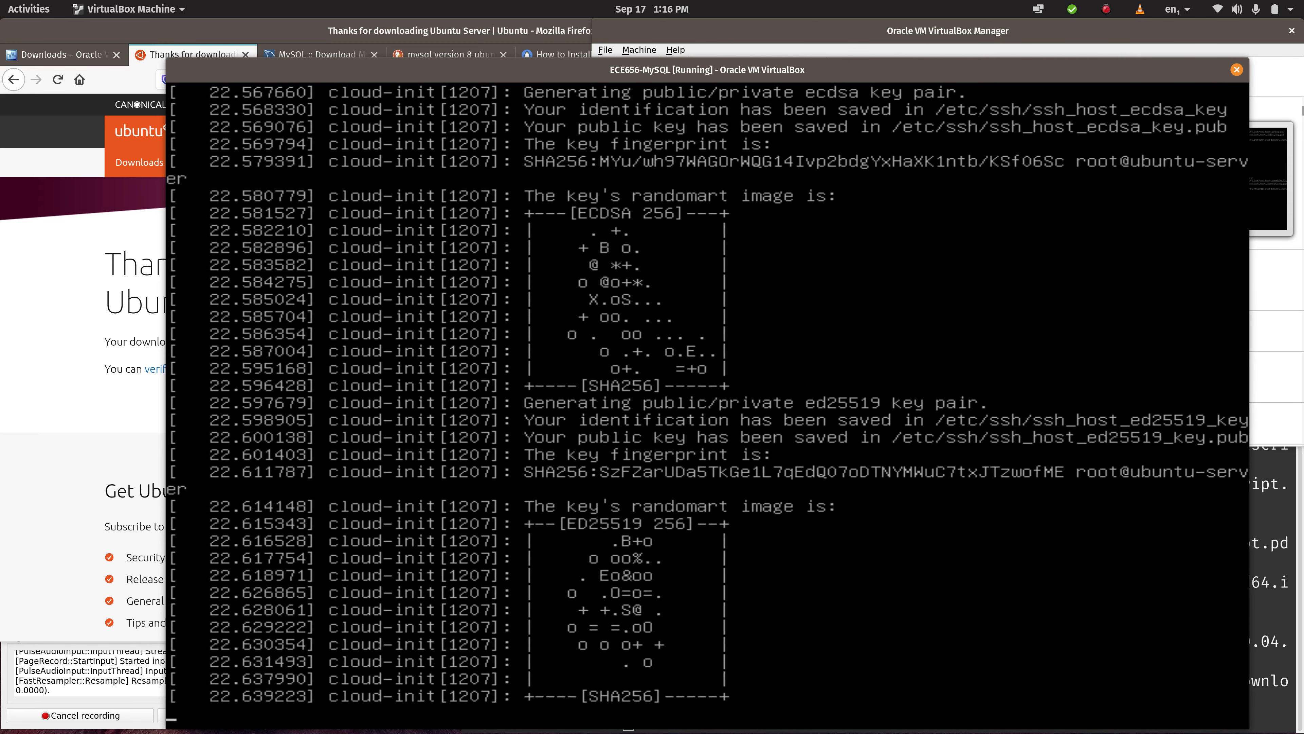
drag(1074, 70, 1009, 58)
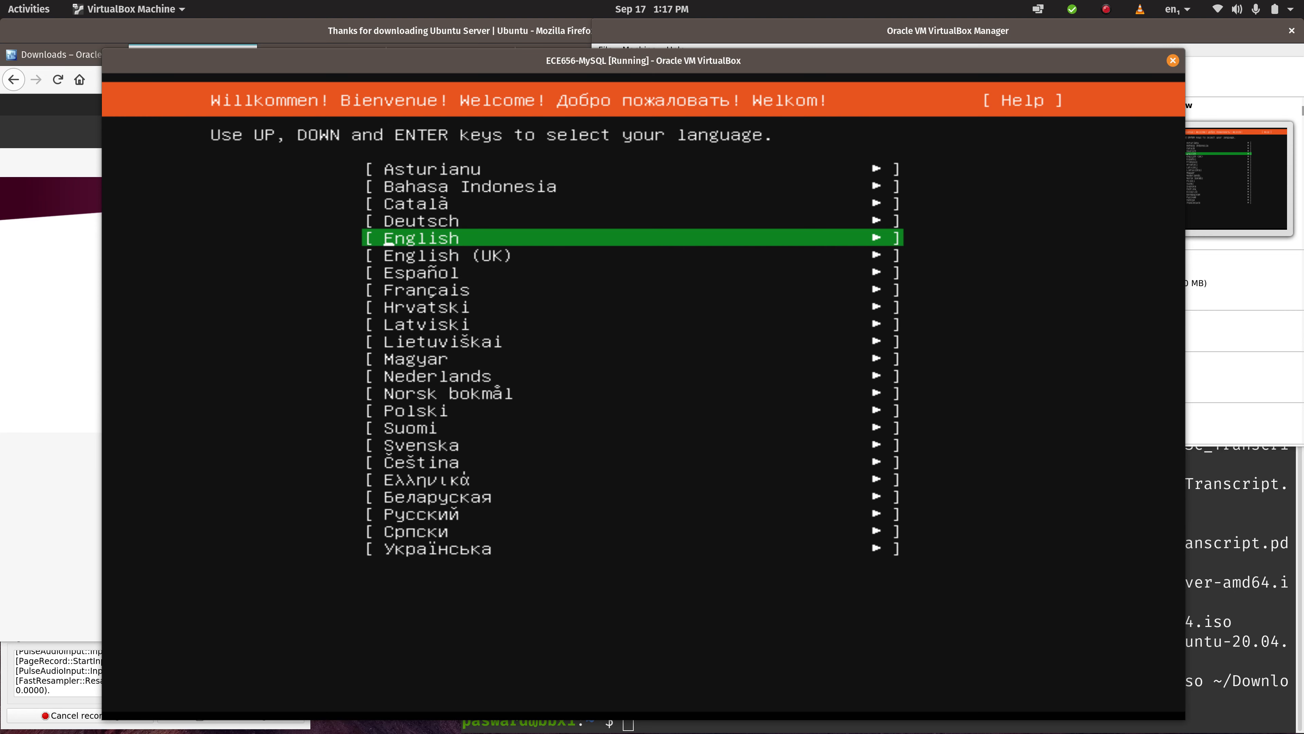
- Choose English as the installer language and accept the English (US) keyboard layout and variant
key(Return)
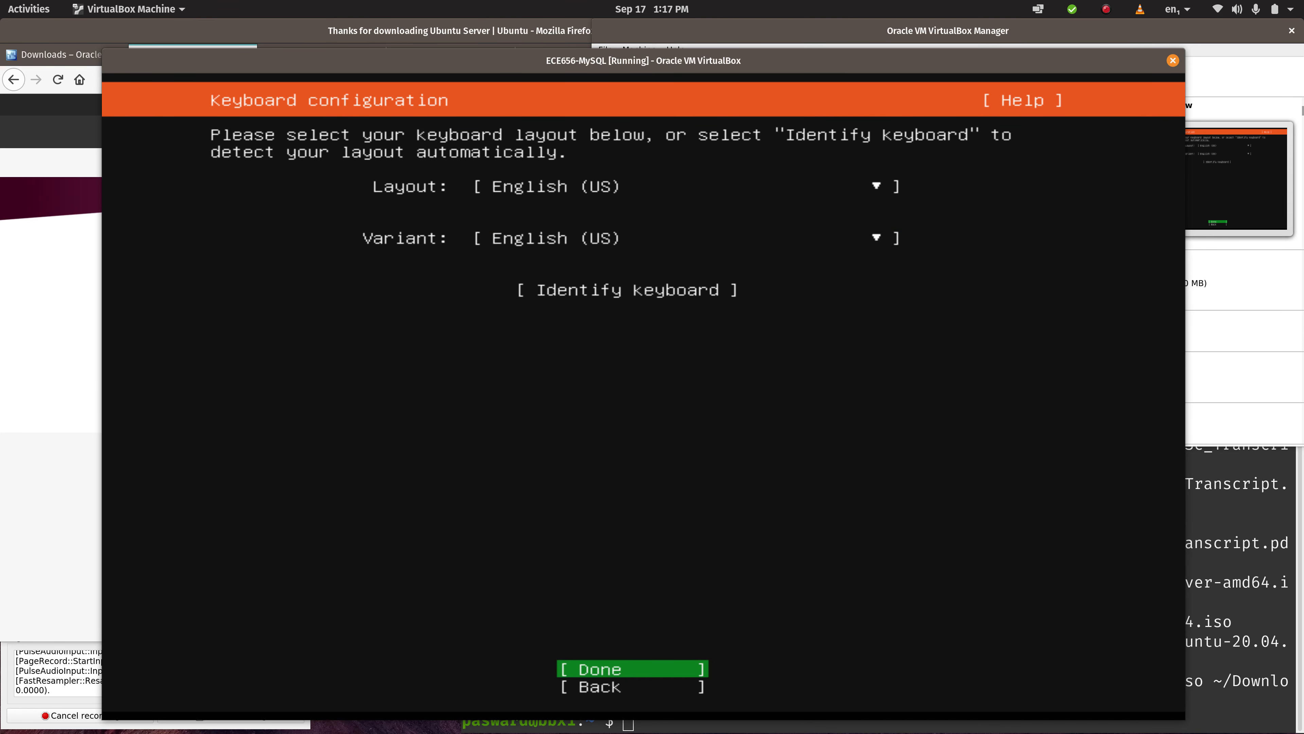
click(583, 670)
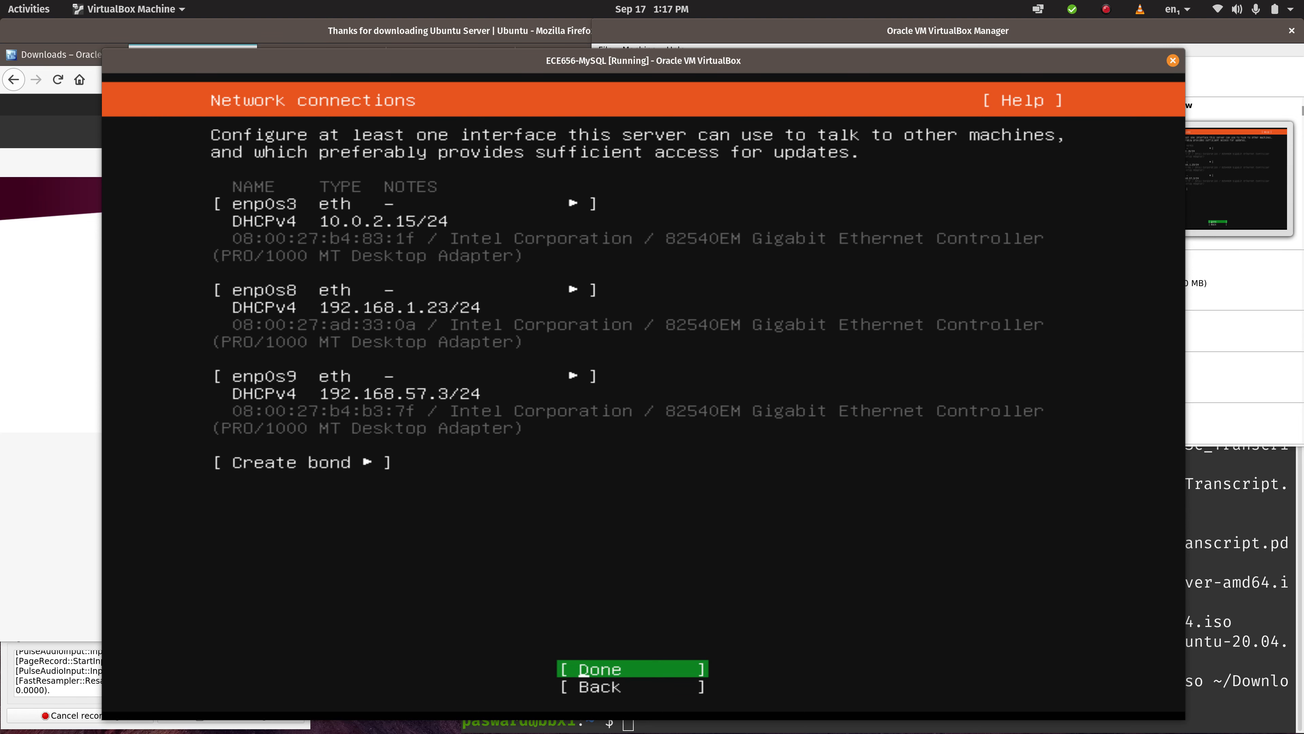
key(Return)
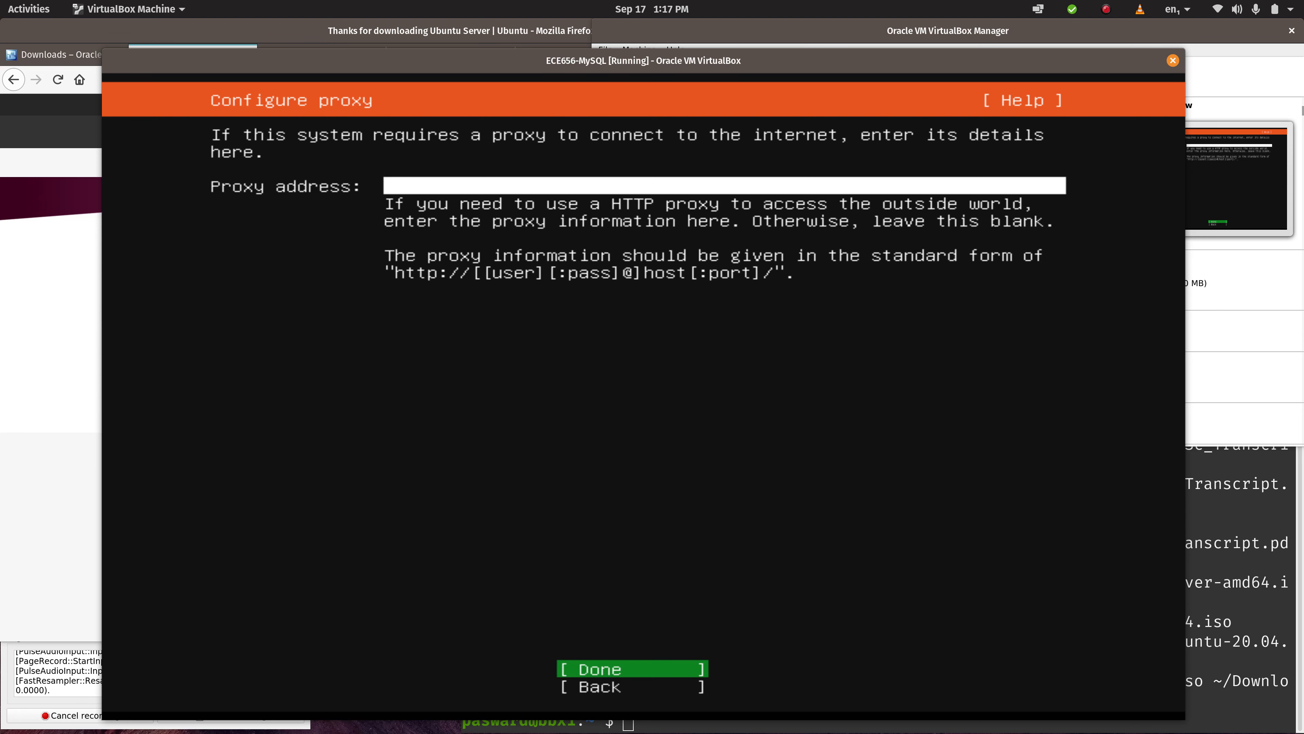
key(Return)
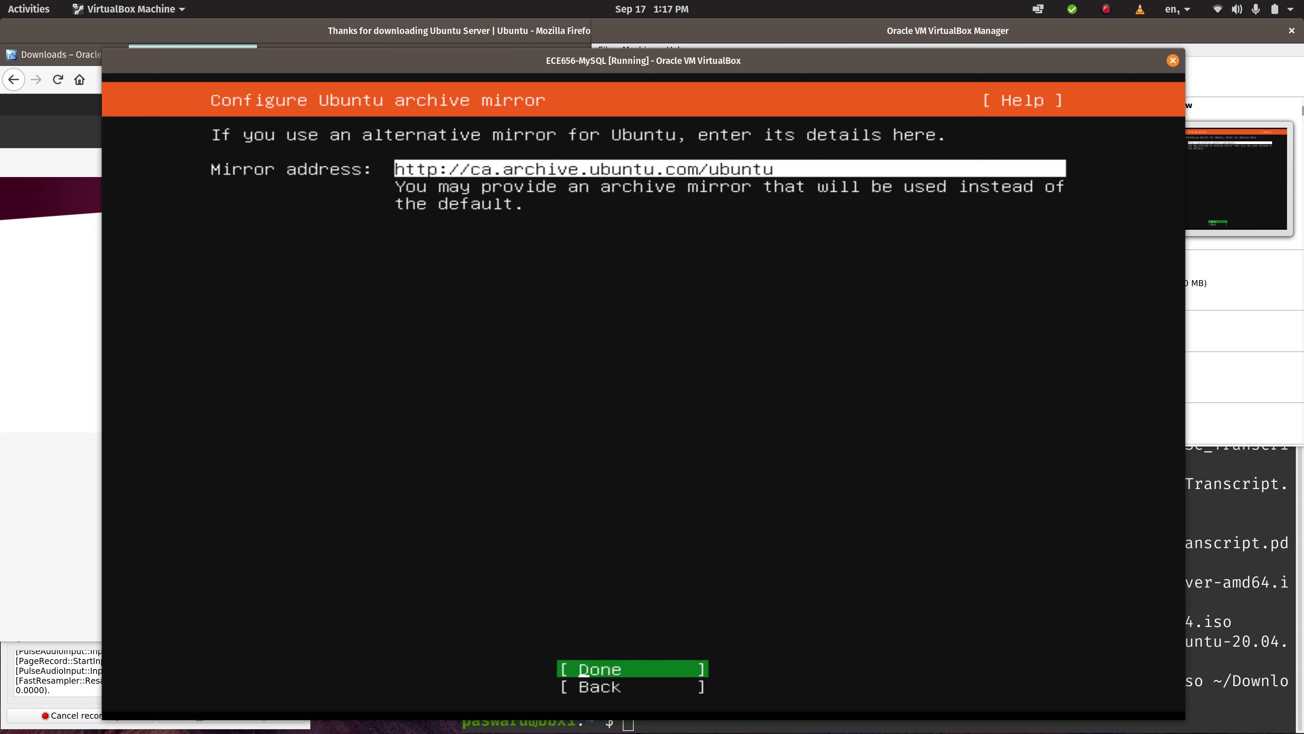
key(Return)
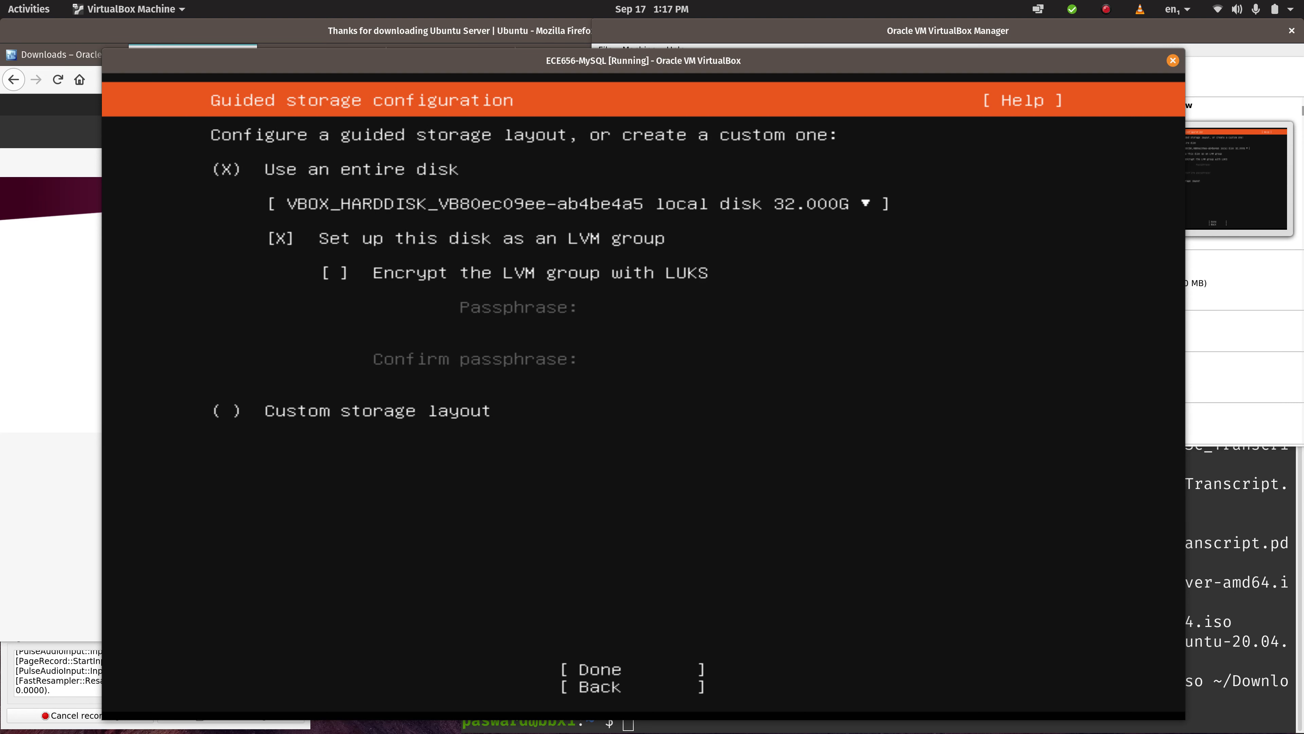